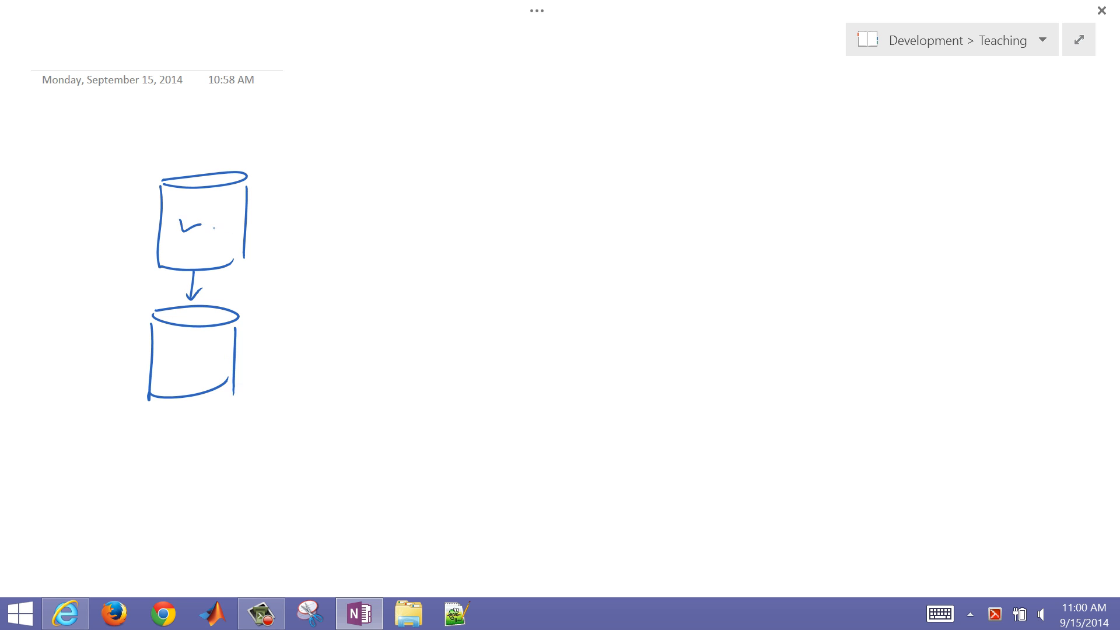
# - Sketch liquid surfaces inside both tanks and connect a circled LT level transmitter beside each tank
pyautogui.moveTo(159, 359)
pyautogui.mouseDown()
pyautogui.moveTo(232, 365)
pyautogui.moveTo(222, 358)
pyautogui.mouseUp()
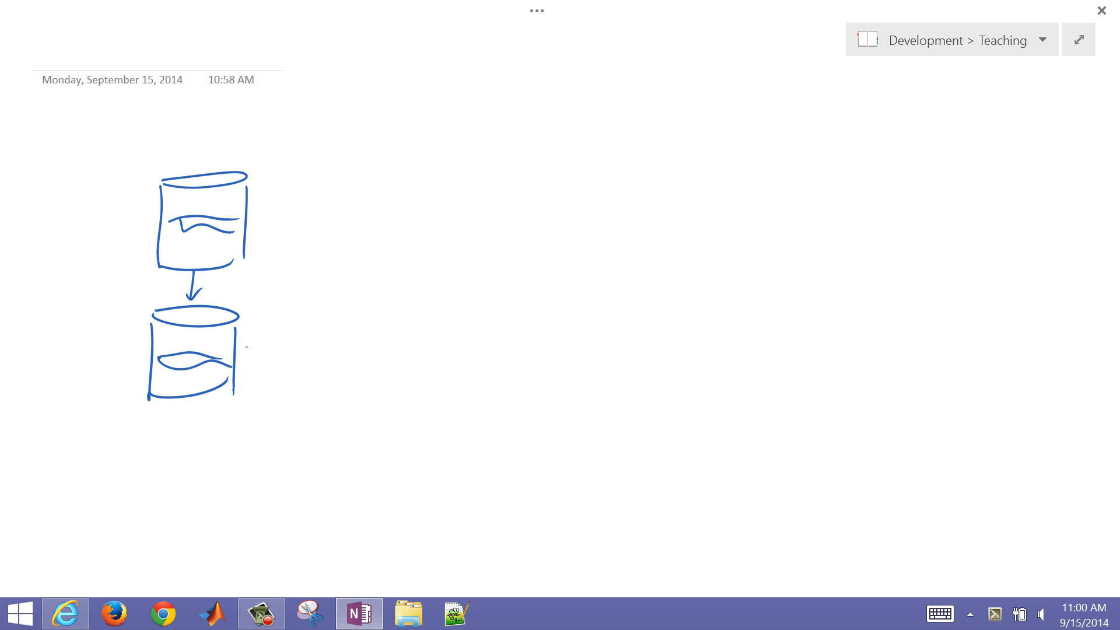
pyautogui.moveTo(250, 224)
pyautogui.mouseDown()
pyautogui.moveTo(291, 215)
pyautogui.moveTo(293, 234)
pyautogui.moveTo(300, 223)
pyautogui.mouseUp()
pyautogui.moveTo(296, 222); pyautogui.dragTo(296, 235)
pyautogui.moveTo(239, 359); pyautogui.dragTo(276, 355)
pyautogui.moveTo(295, 339)
pyautogui.mouseDown()
pyautogui.moveTo(283, 369)
pyautogui.moveTo(294, 338)
pyautogui.mouseUp()
pyautogui.moveTo(288, 343)
pyautogui.mouseDown()
pyautogui.moveTo(289, 361)
pyautogui.moveTo(309, 344)
pyautogui.mouseUp()
pyautogui.moveTo(303, 346); pyautogui.dragTo(301, 363)
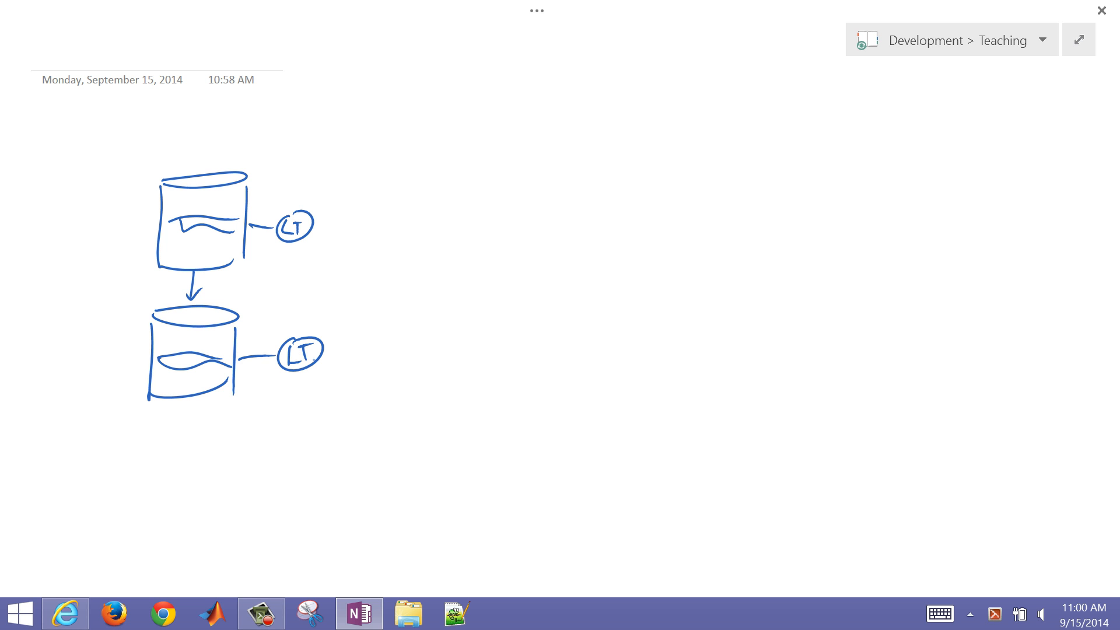
# - Draw a pump and a wide reservoir with a wavy liquid surface below the two tanks
pyautogui.moveTo(65, 417)
pyautogui.mouseDown()
pyautogui.moveTo(52, 434)
pyautogui.moveTo(66, 416)
pyautogui.mouseUp()
pyautogui.moveTo(60, 459)
pyautogui.mouseDown()
pyautogui.moveTo(264, 438)
pyautogui.moveTo(258, 499)
pyautogui.moveTo(21, 459)
pyautogui.mouseUp()
pyautogui.moveTo(147, 469); pyautogui.dragTo(350, 477)
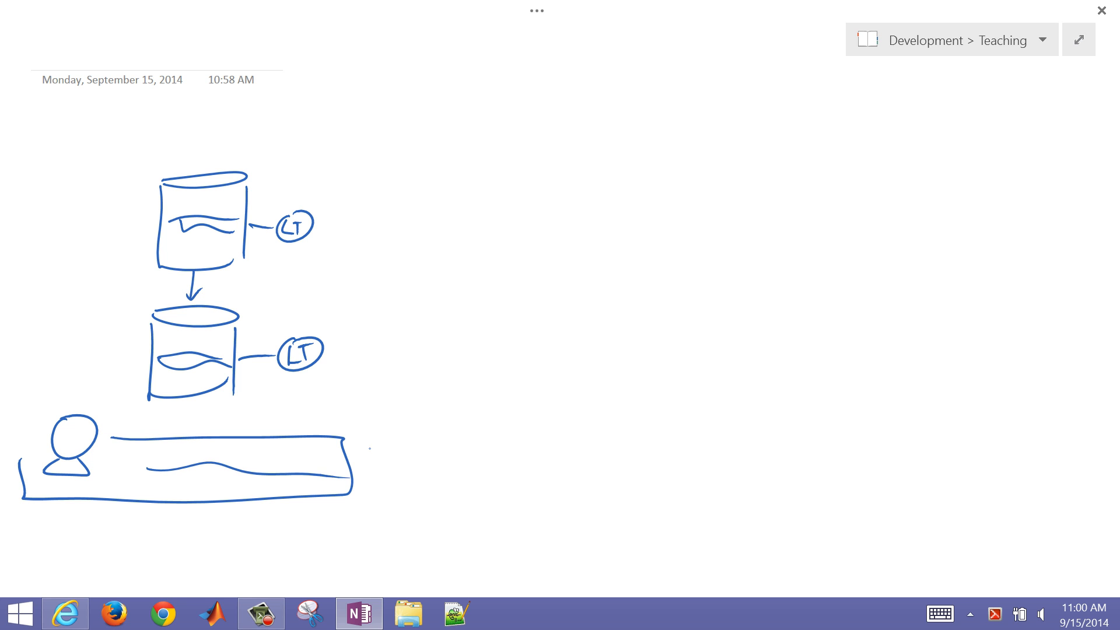
# - Draw a drain arrow from the lower tank into the reservoir and a pipe from the pump up into the upper tank
pyautogui.moveTo(185, 400); pyautogui.dragTo(184, 434)
pyautogui.moveTo(179, 423); pyautogui.dragTo(193, 421)
pyautogui.moveTo(73, 415)
pyautogui.mouseDown()
pyautogui.moveTo(61, 325)
pyautogui.moveTo(83, 141)
pyautogui.moveTo(193, 112)
pyautogui.moveTo(205, 161)
pyautogui.mouseUp()
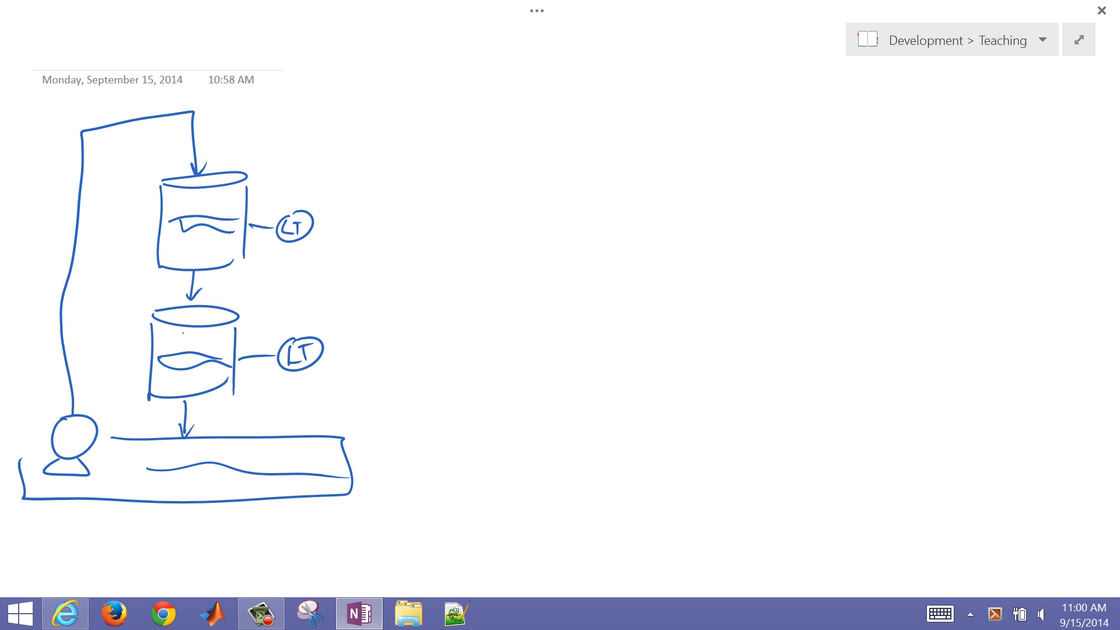
# - Connect a circled LC level controller to the lower tank's LT and run a dashed signal line from it to the pump
pyautogui.moveTo(328, 349); pyautogui.dragTo(355, 350)
pyautogui.moveTo(381, 332)
pyautogui.mouseDown()
pyautogui.moveTo(358, 357)
pyautogui.moveTo(378, 337)
pyautogui.mouseUp()
pyautogui.moveTo(366, 341); pyautogui.dragTo(376, 357)
pyautogui.moveTo(386, 343)
pyautogui.mouseDown()
pyautogui.moveTo(382, 518)
pyautogui.moveTo(149, 534)
pyautogui.moveTo(70, 480)
pyautogui.mouseUp()
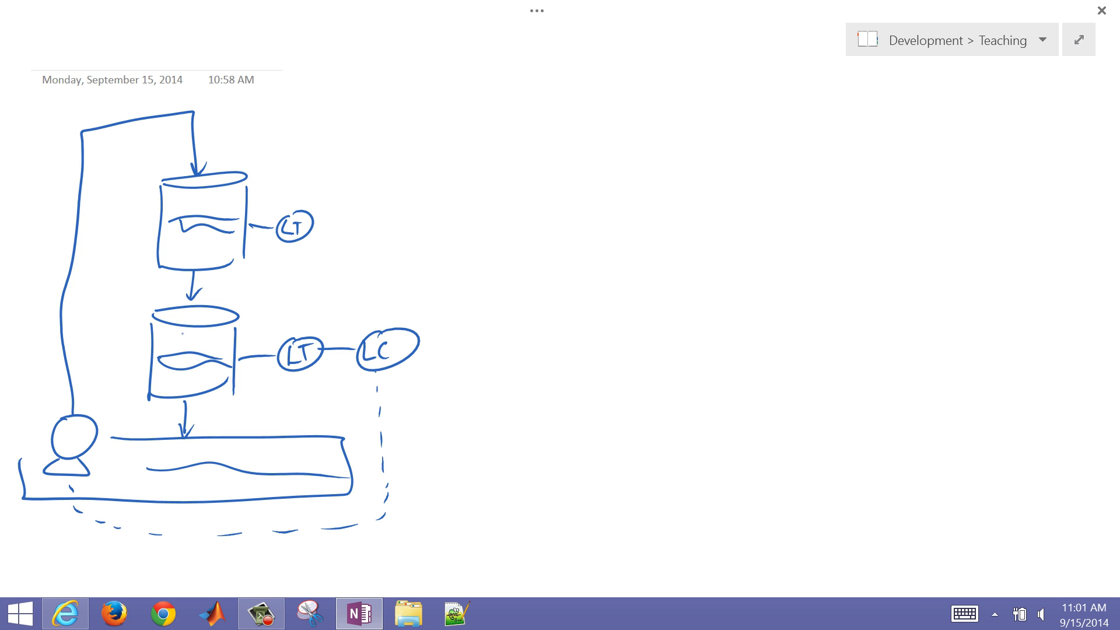
pyautogui.moveTo(58, 272)
pyautogui.mouseDown()
pyautogui.moveTo(51, 297)
pyautogui.moveTo(185, 285)
pyautogui.moveTo(190, 313)
pyautogui.moveTo(202, 301)
pyautogui.mouseUp()
pyautogui.click(65, 289)
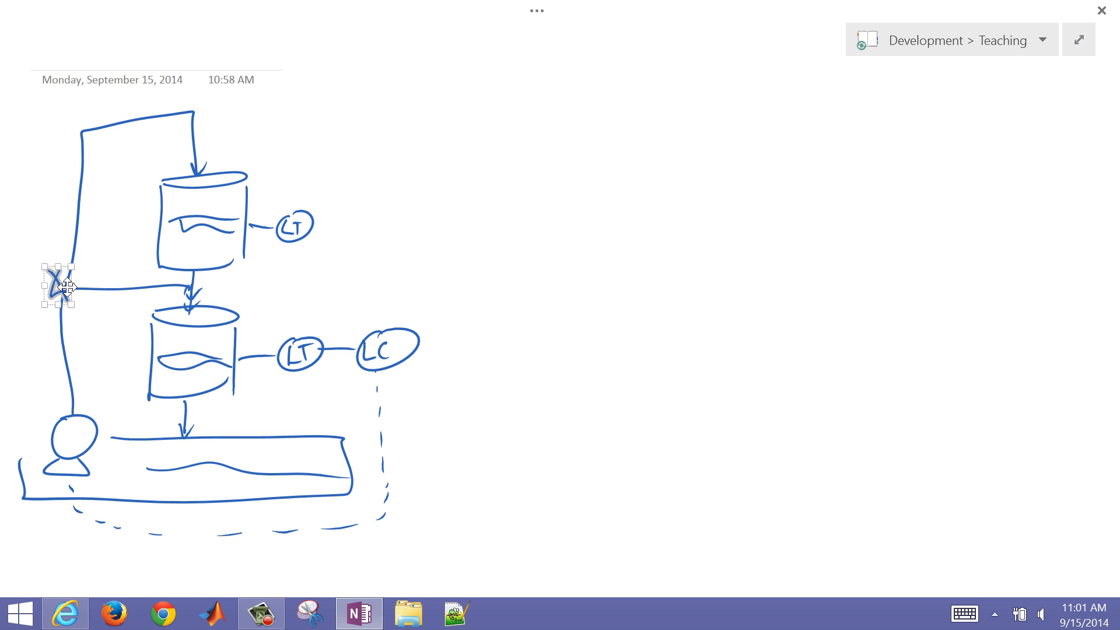
pyautogui.press('Delete')
pyautogui.moveTo(111, 291); pyautogui.dragTo(116, 309)
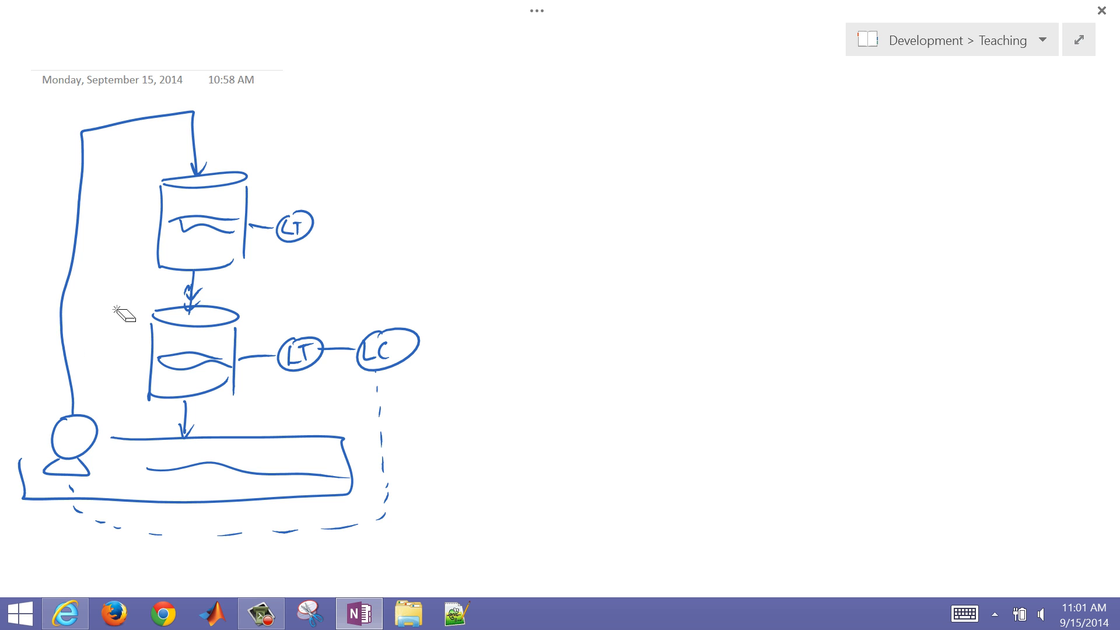
# - Retrace the pipe from the pump up and over into the upper tank
pyautogui.click(39, 264)
pyautogui.moveTo(73, 390)
pyautogui.mouseDown()
pyautogui.moveTo(88, 172)
pyautogui.moveTo(195, 172)
pyautogui.mouseUp()
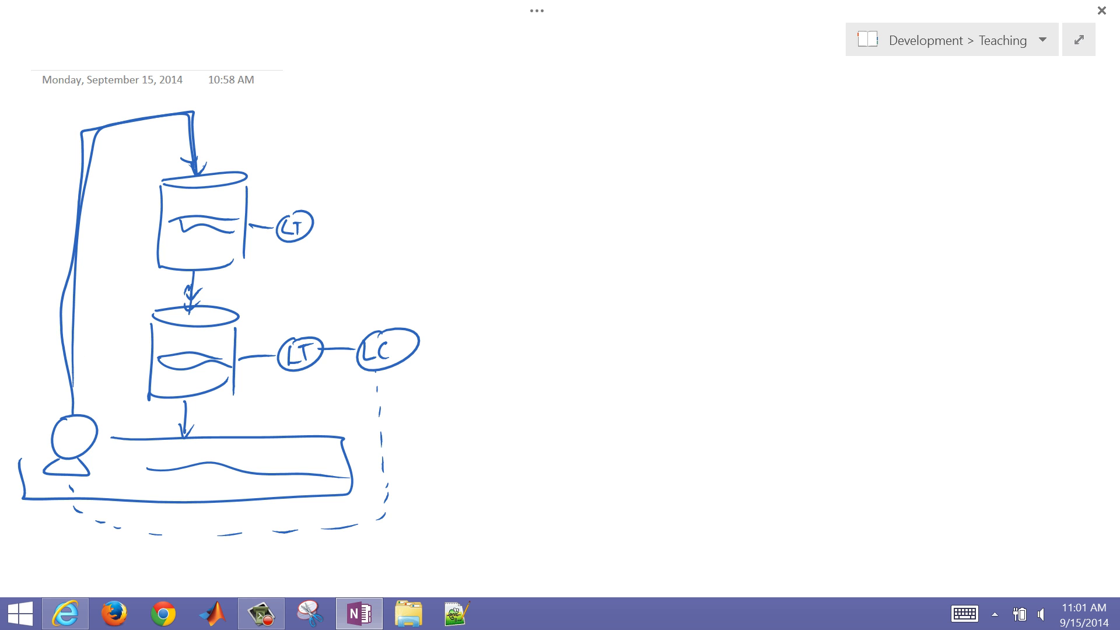
# - Switch to Internet Explorer and open the Process Control Course from the APMonitor Optimization Suite page
pyautogui.click(65, 612)
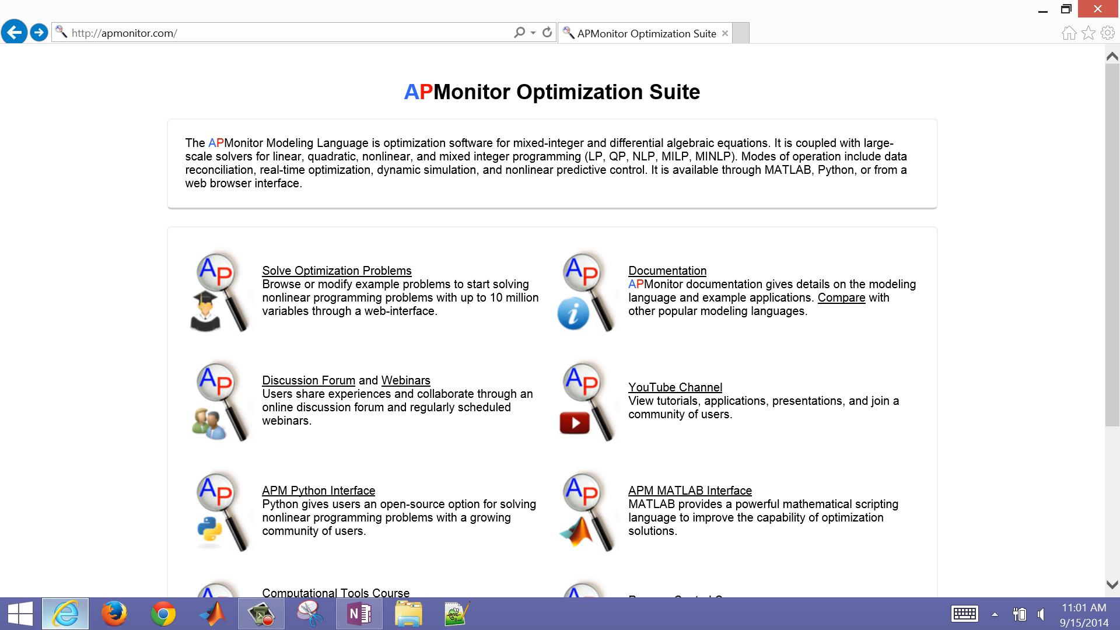
pyautogui.scroll(-4, 552, 327)
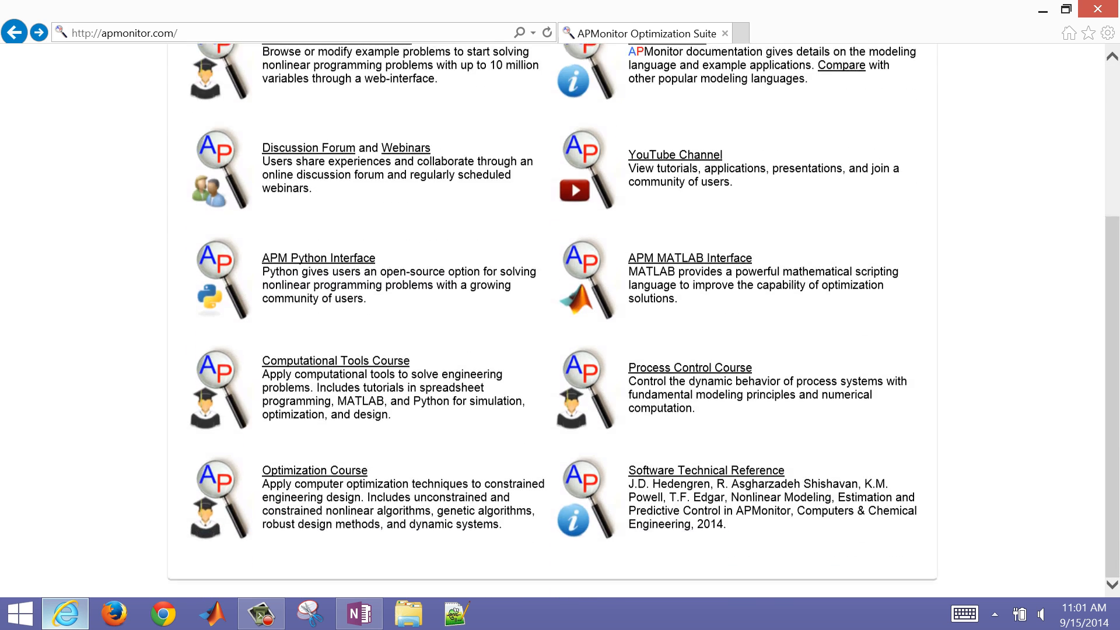
pyautogui.scroll(5, 703, 474)
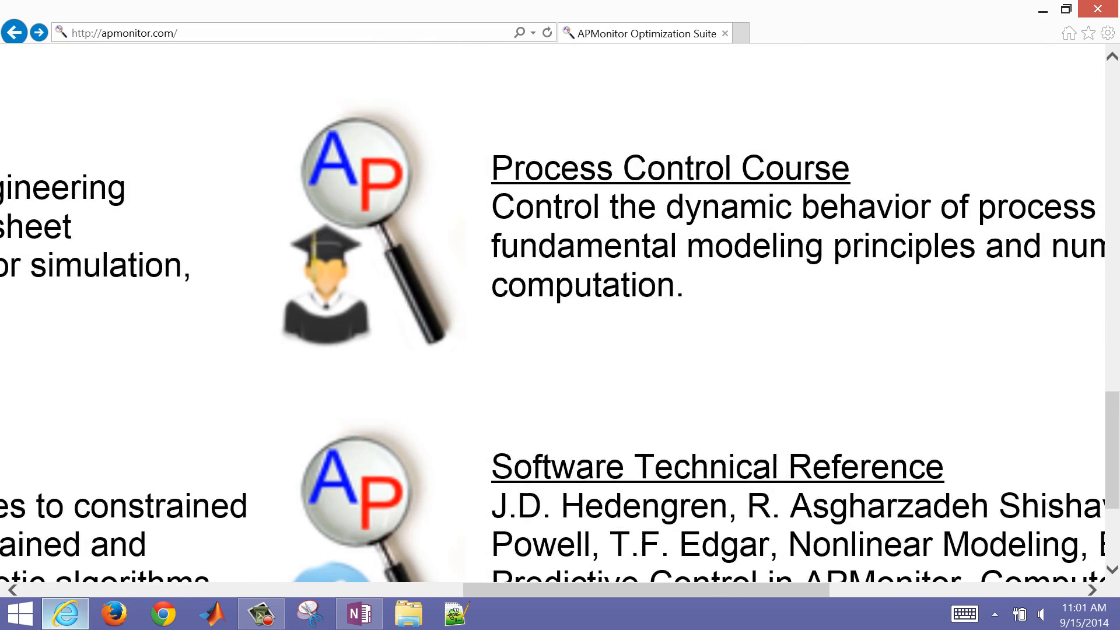
pyautogui.hscroll(3, 552, 313)
pyautogui.click(515, 169)
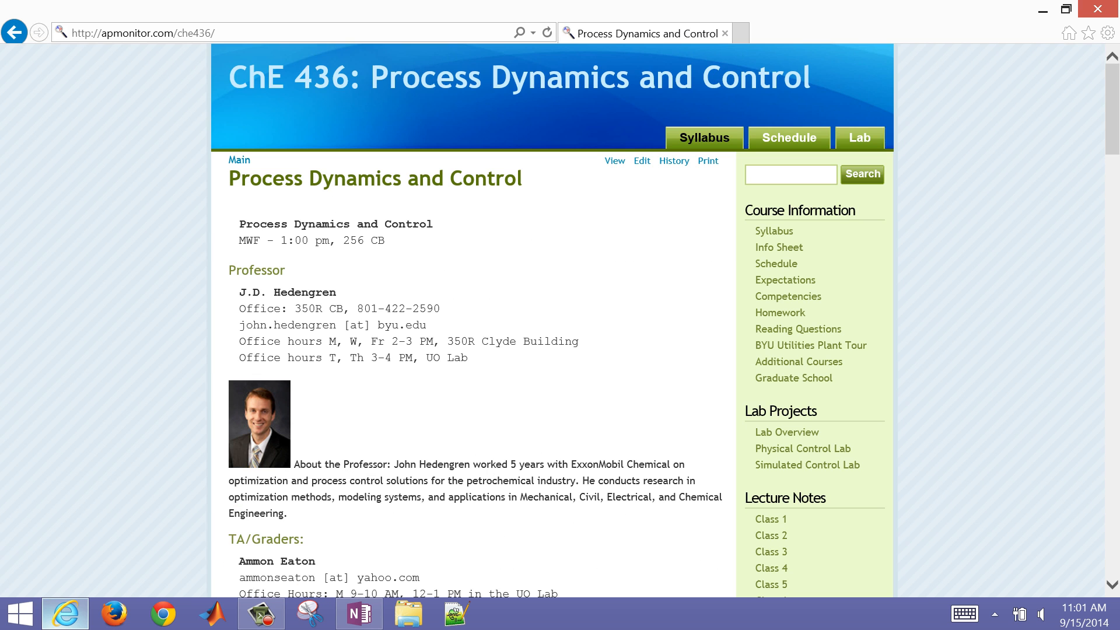
# - Open the Homework page listed under the course information
pyautogui.scroll(5, 601, 414)
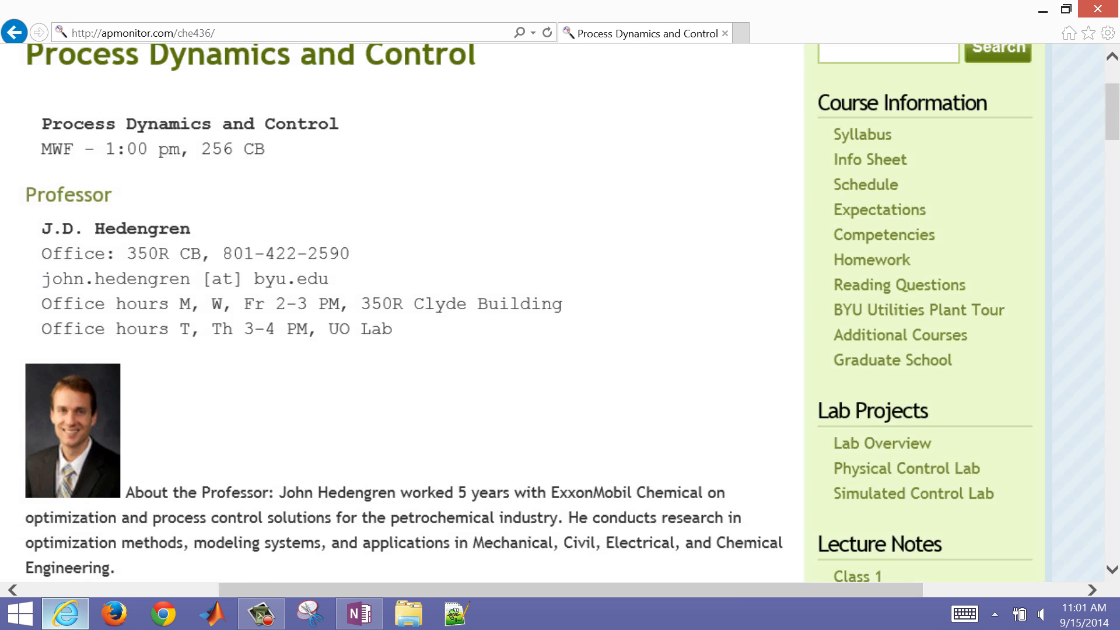
pyautogui.hscroll(2, 552, 312)
pyautogui.hscroll(4, 551, 313)
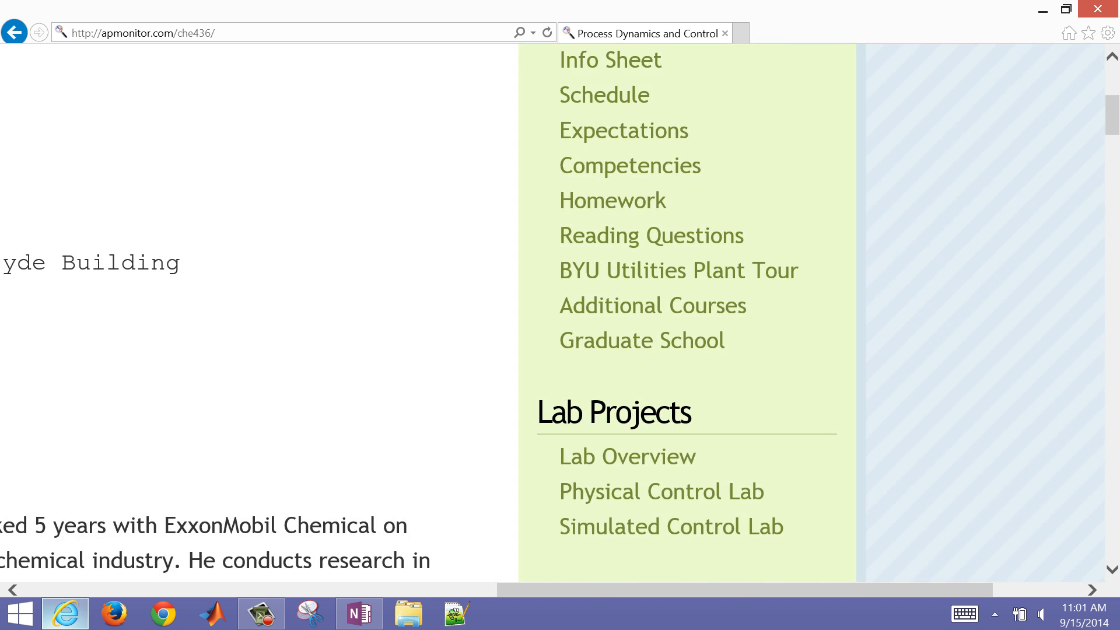
pyautogui.scroll(3, 432, 382)
pyautogui.scroll(3, 552, 312)
pyautogui.click(703, 300)
# - Open the Special Problem #3 assignment and read through its objectives, tank diagram and tasks
pyautogui.scroll(-4, 552, 315)
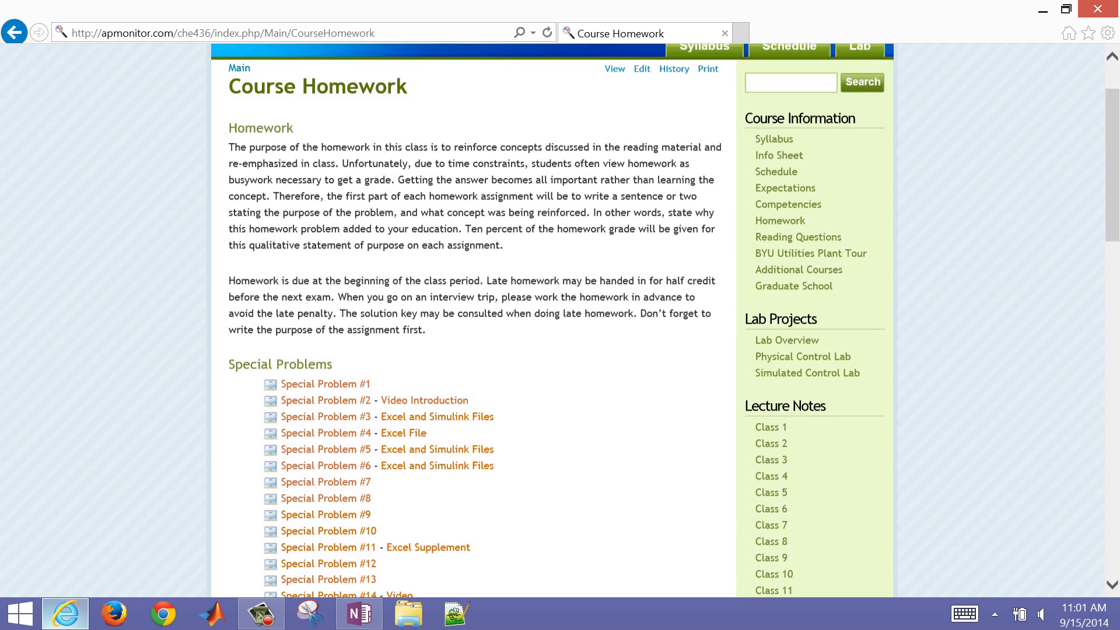
pyautogui.scroll(2, 590, 352)
pyautogui.scroll(-2, 431, 315)
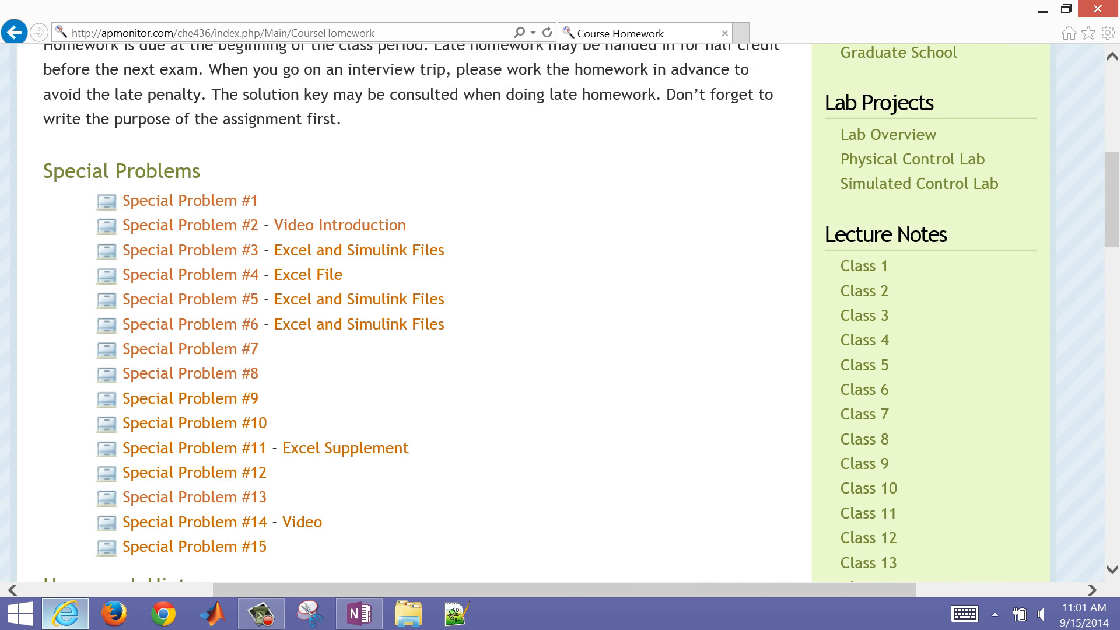
pyautogui.click(193, 182)
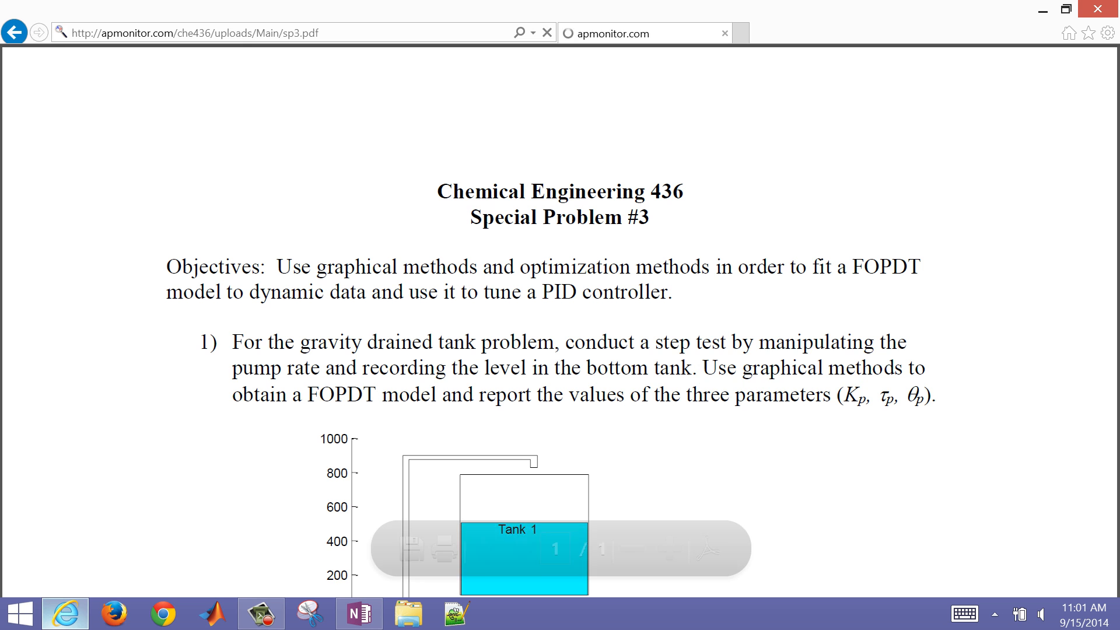
pyautogui.scroll(-3, 560, 321)
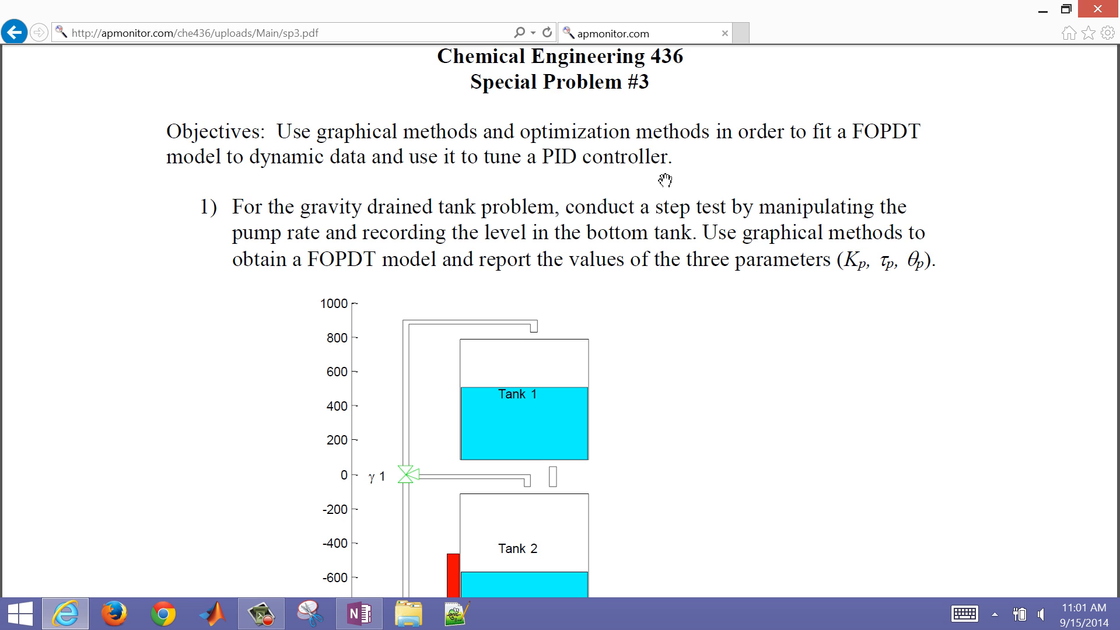
pyautogui.scroll(-5, 665, 180)
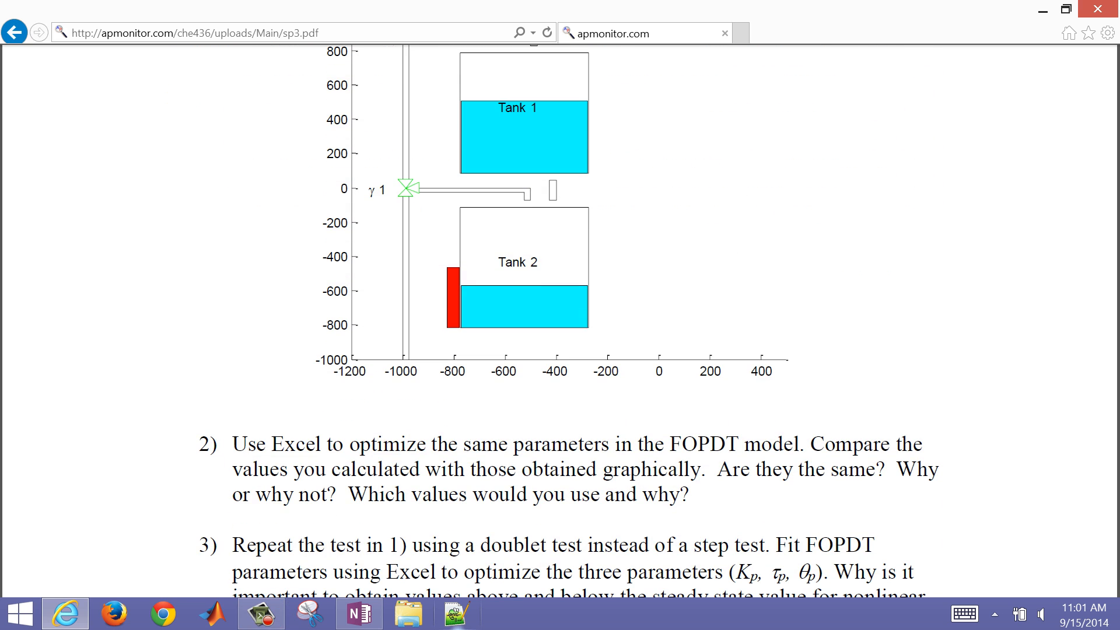
pyautogui.scroll(-5, 570, 320)
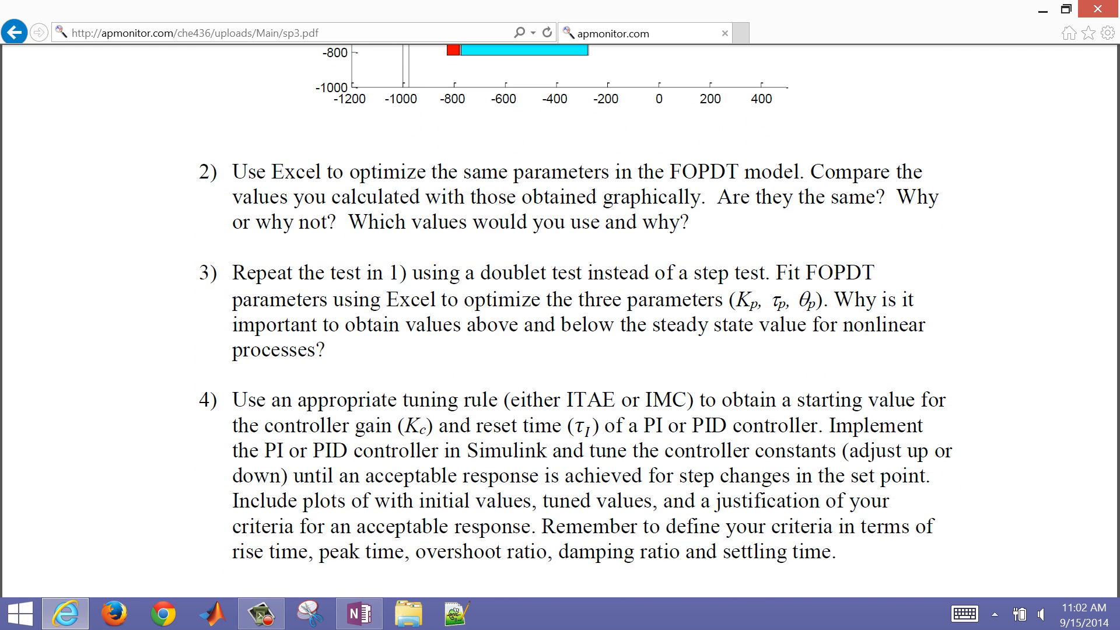
pyautogui.scroll(12, 569, 320)
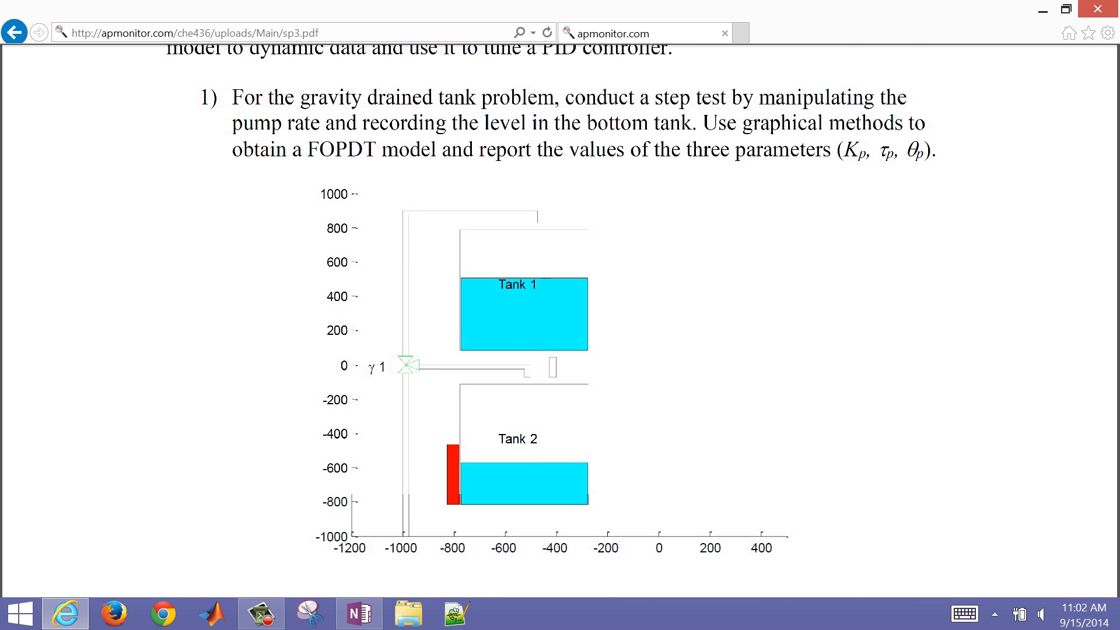
# - Return to the homework page and save the Special Problem #3 Excel and Simulink files to the Desktop as sp3_files.zip
pyautogui.click(14, 32)
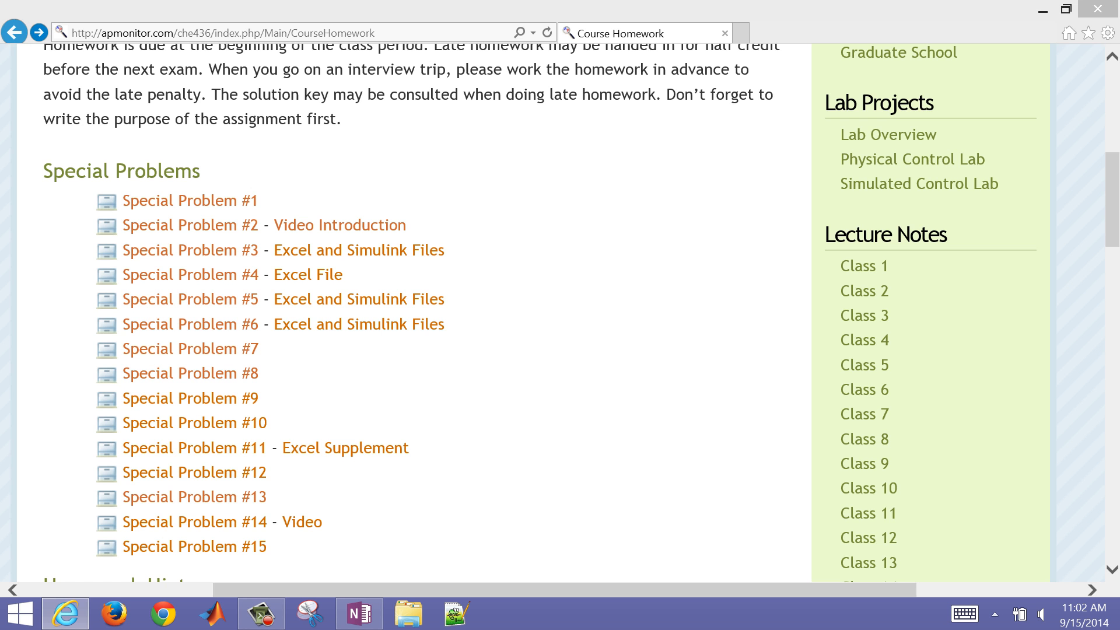
pyautogui.click(359, 250)
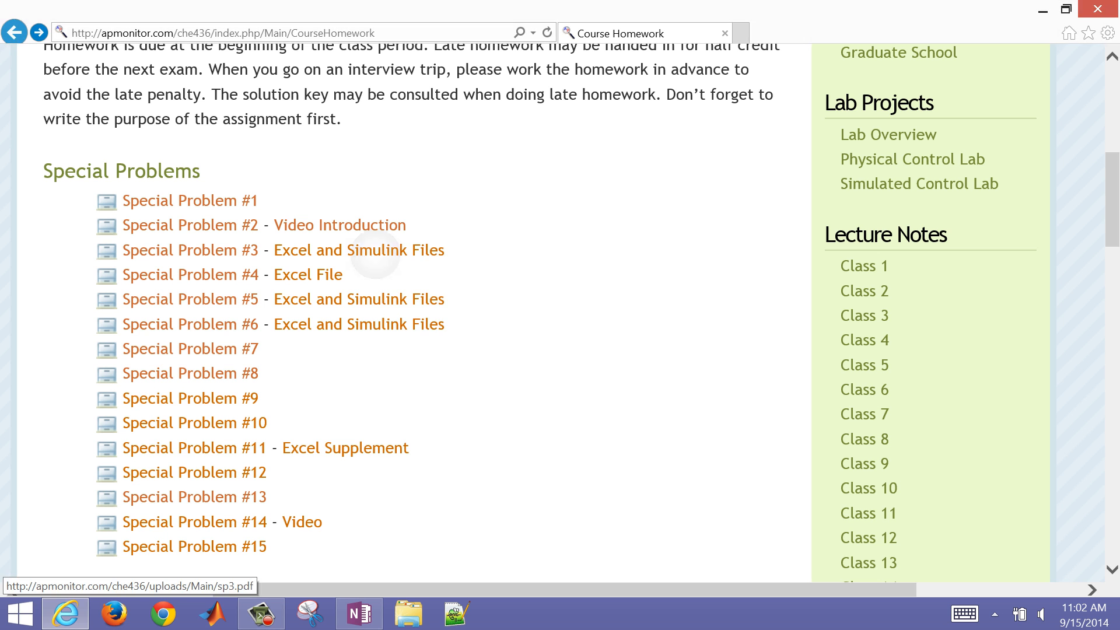
pyautogui.click(456, 341)
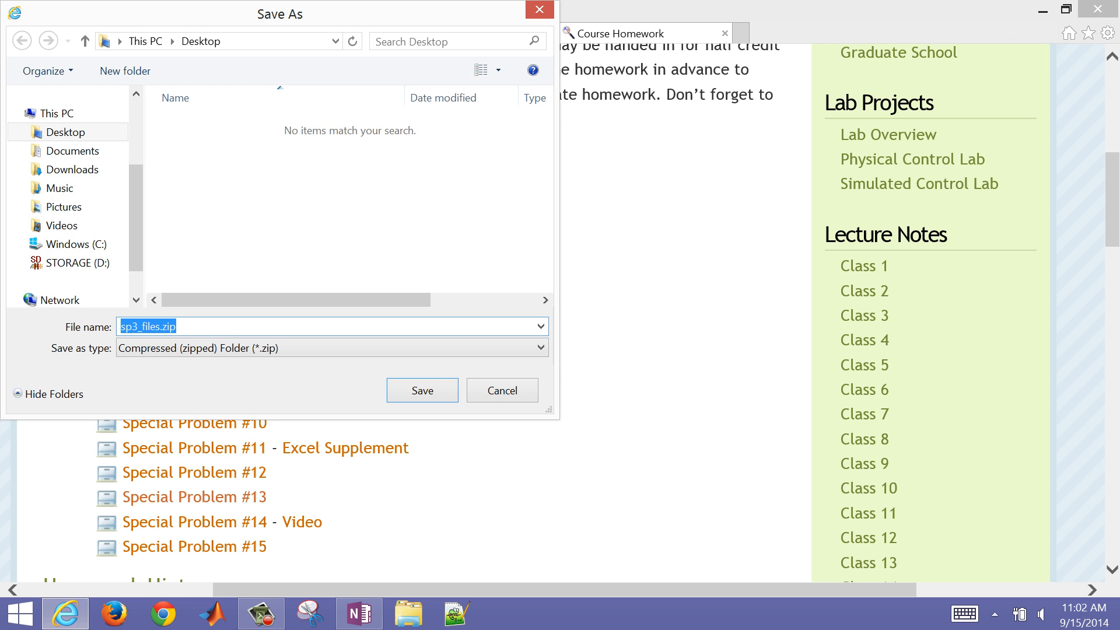
pyautogui.press('Return')
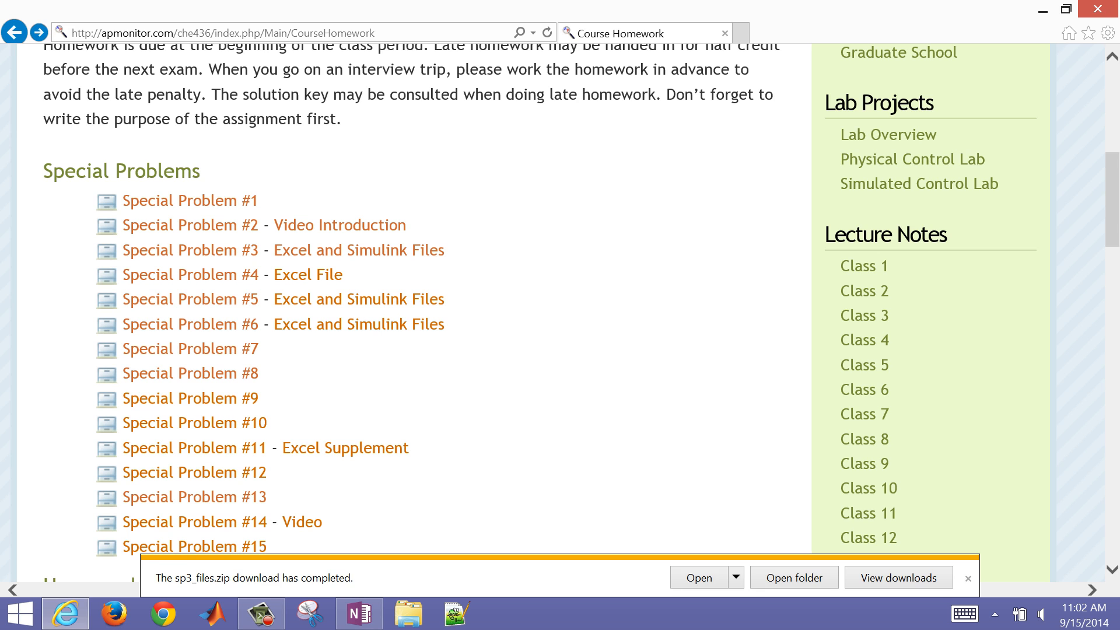
# - Clear the open windows off the desktop and extract sp3_files.zip into a Desktop folder named sp3_files
pyautogui.click(1043, 10)
pyautogui.click(1101, 11)
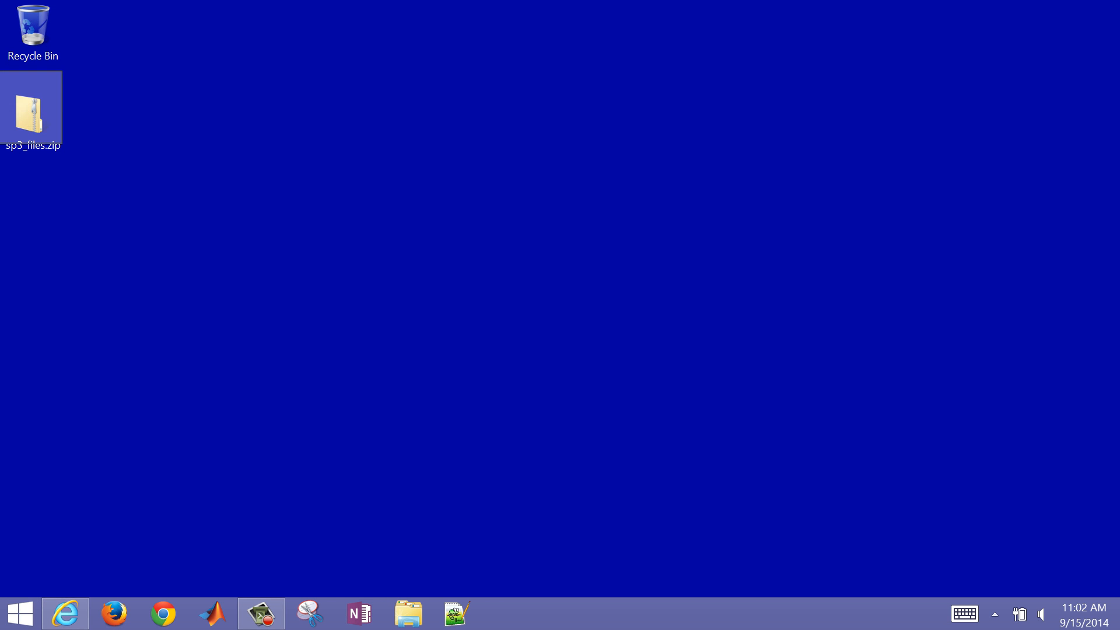
pyautogui.rightClick(29, 115)
pyautogui.click(51, 145)
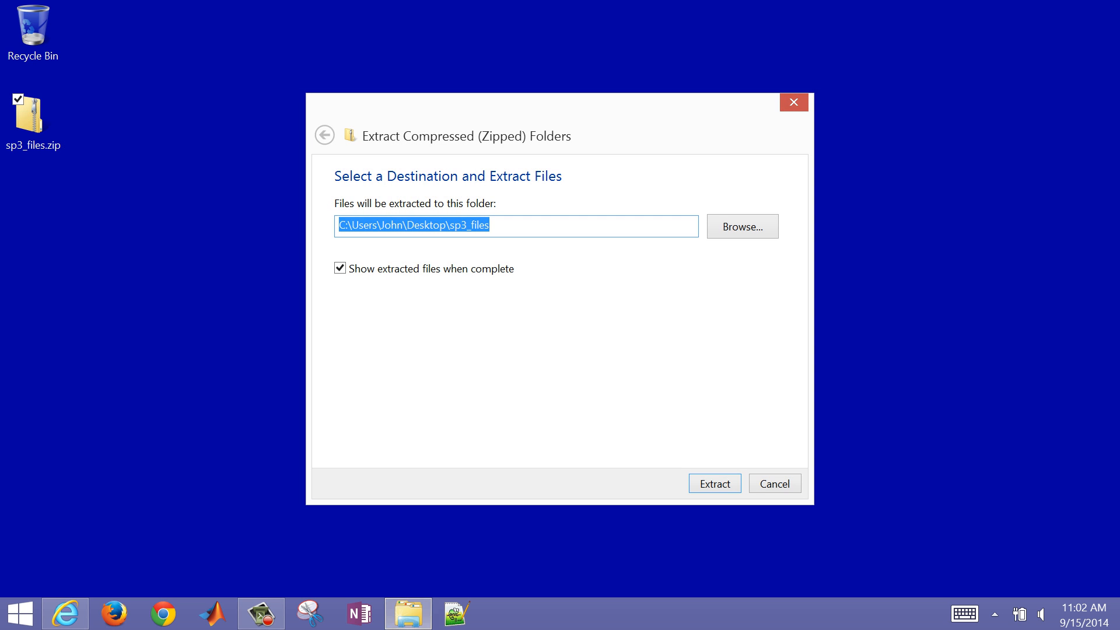
pyautogui.press('Return')
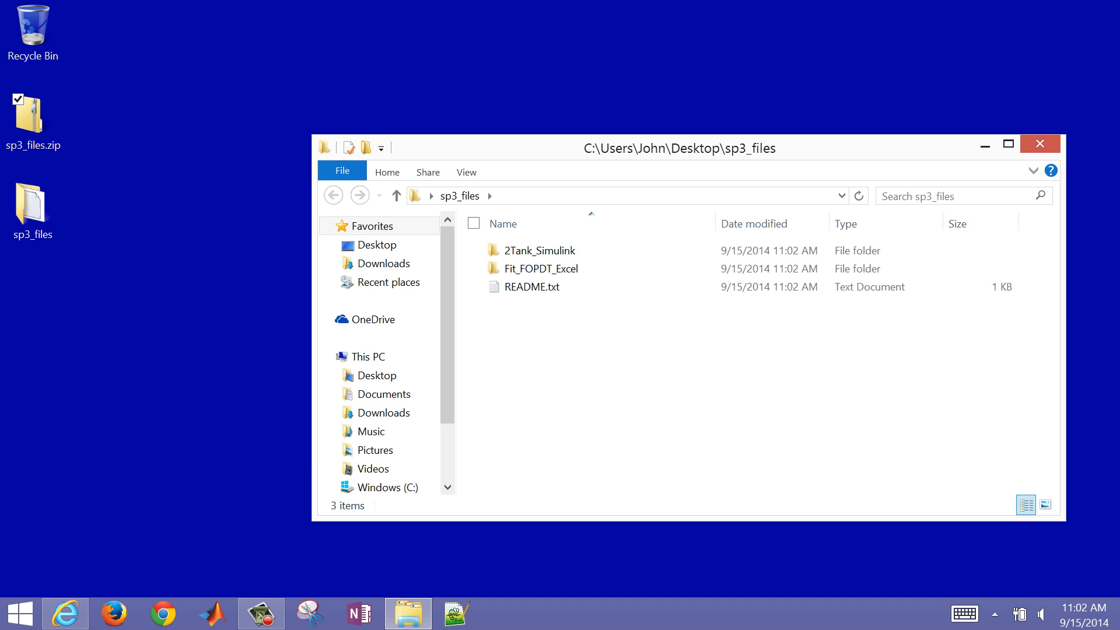
# - Open the Gravity_Drained_Tanks.slx model from the 2Tank_Simulink folder and maximize its window
pyautogui.click(540, 251)
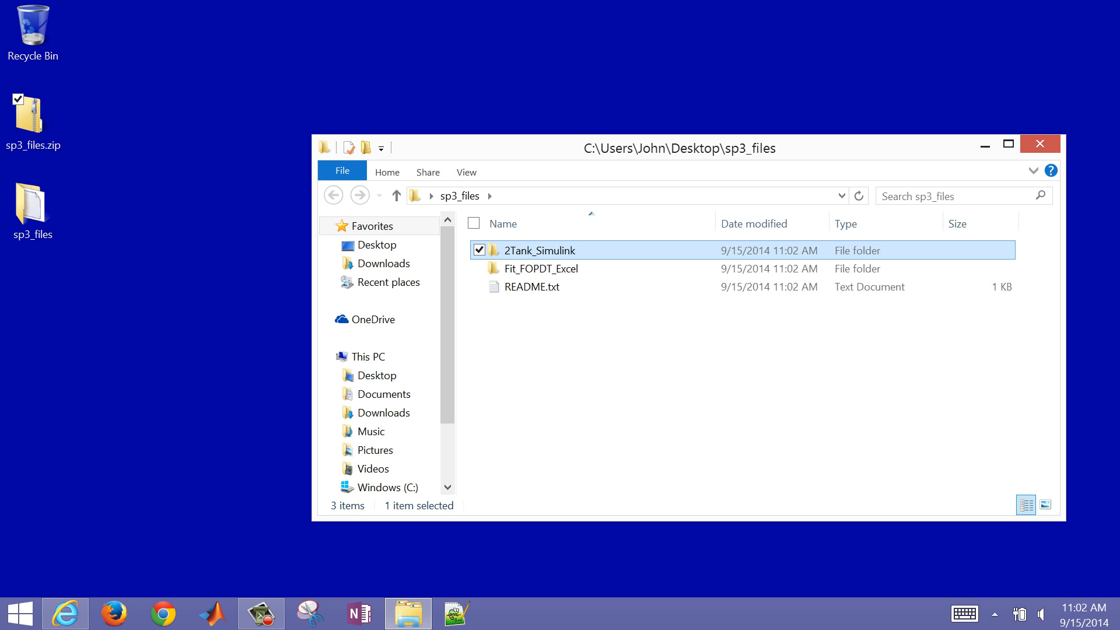
pyautogui.doubleClick(540, 250)
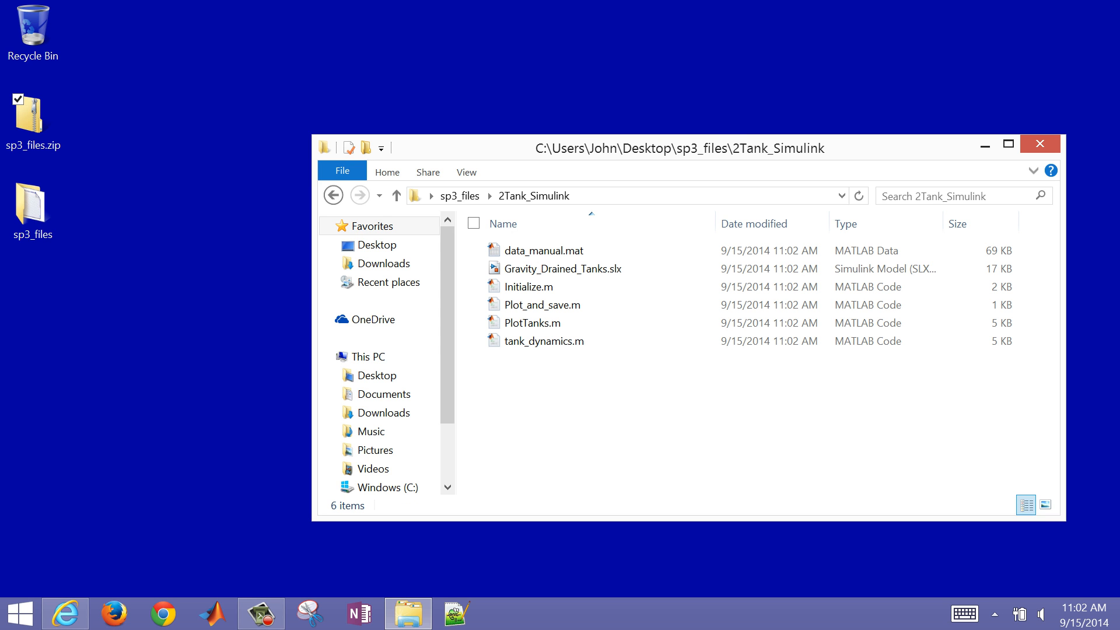
pyautogui.click(594, 267)
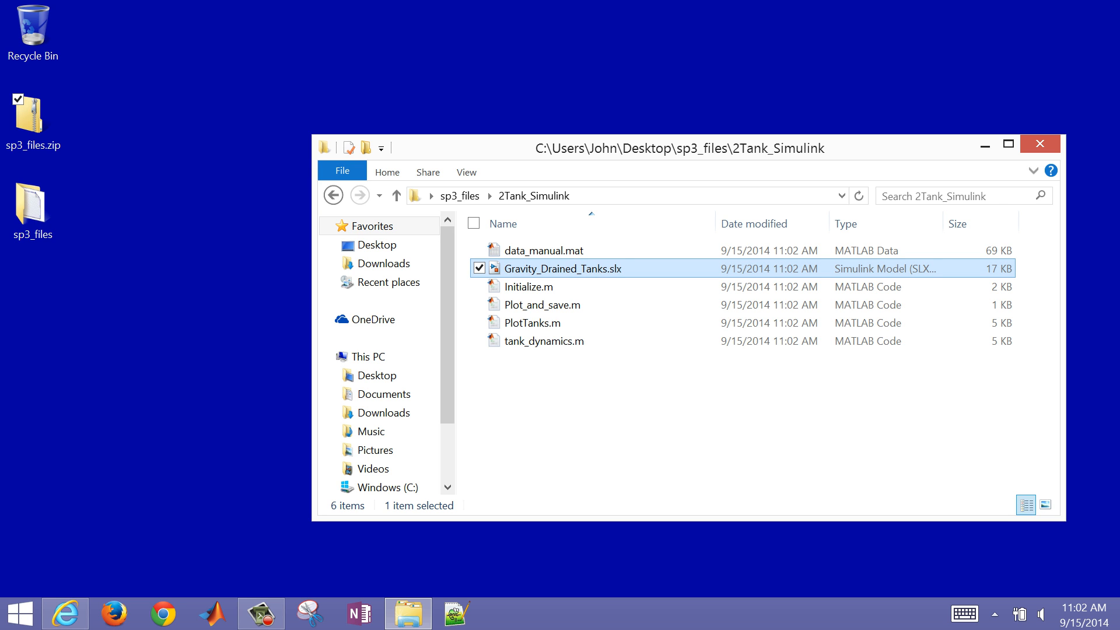
pyautogui.doubleClick(591, 264)
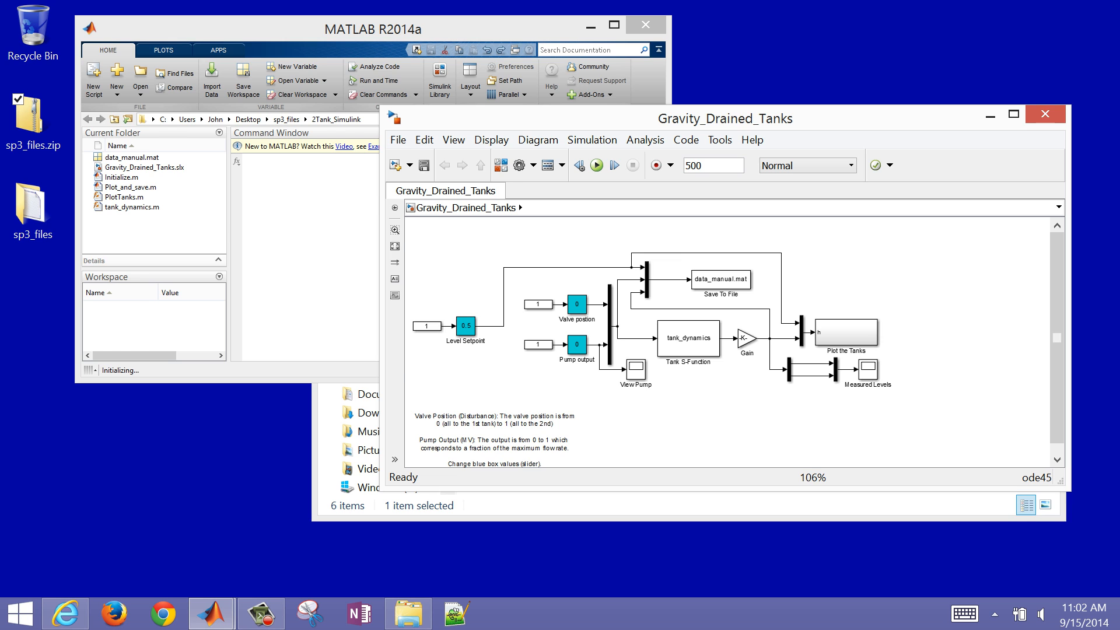
pyautogui.press('super+Up')
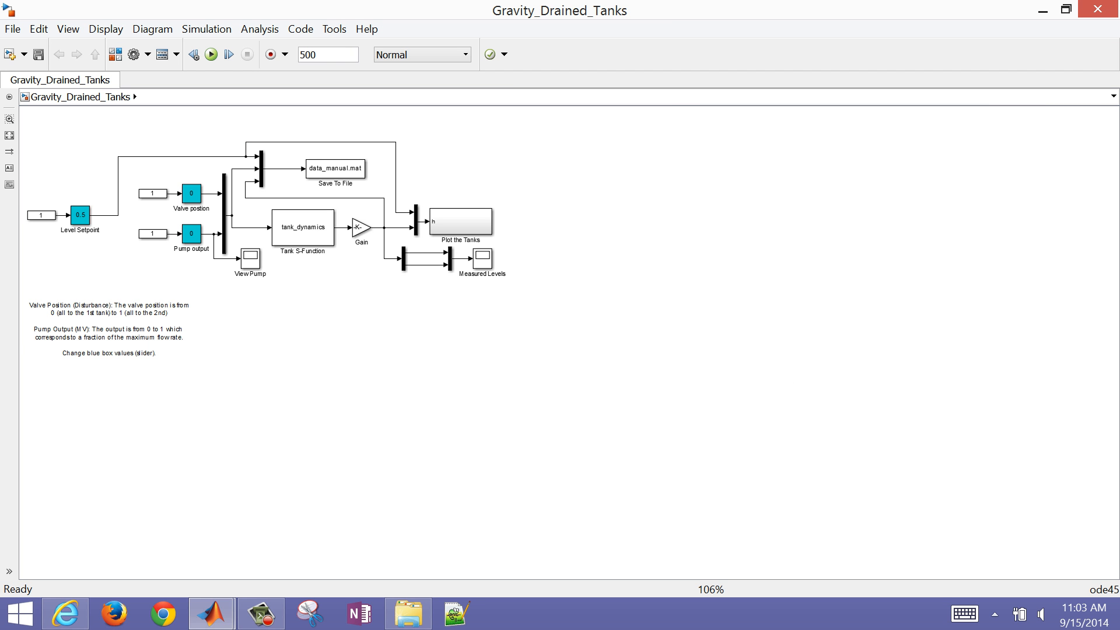
pyautogui.hotkey('ctrl', '+')
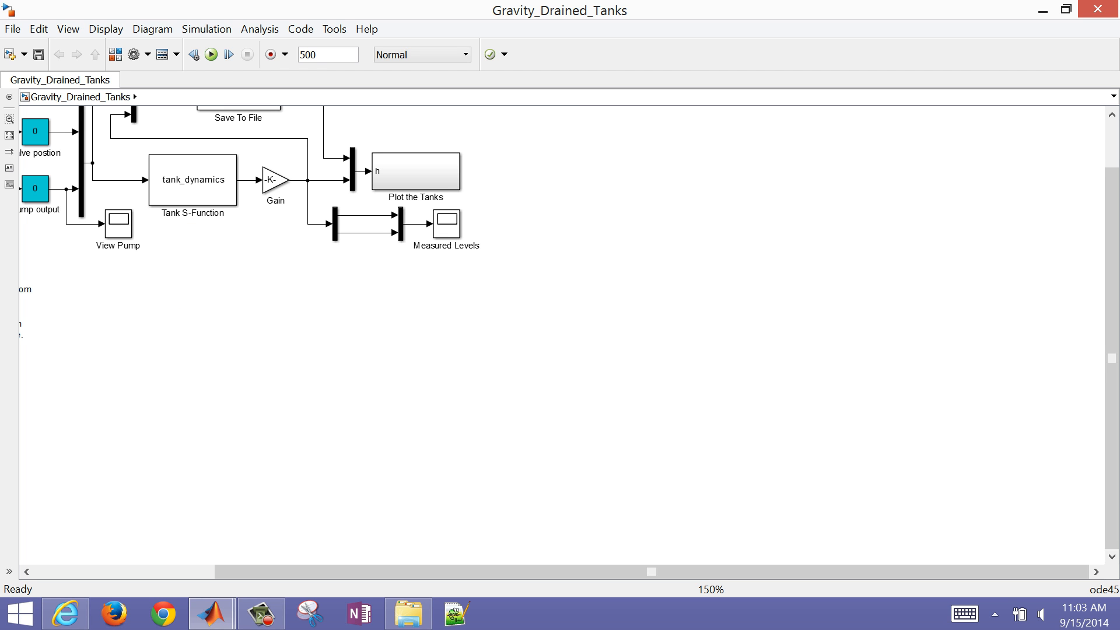
pyautogui.press('space')
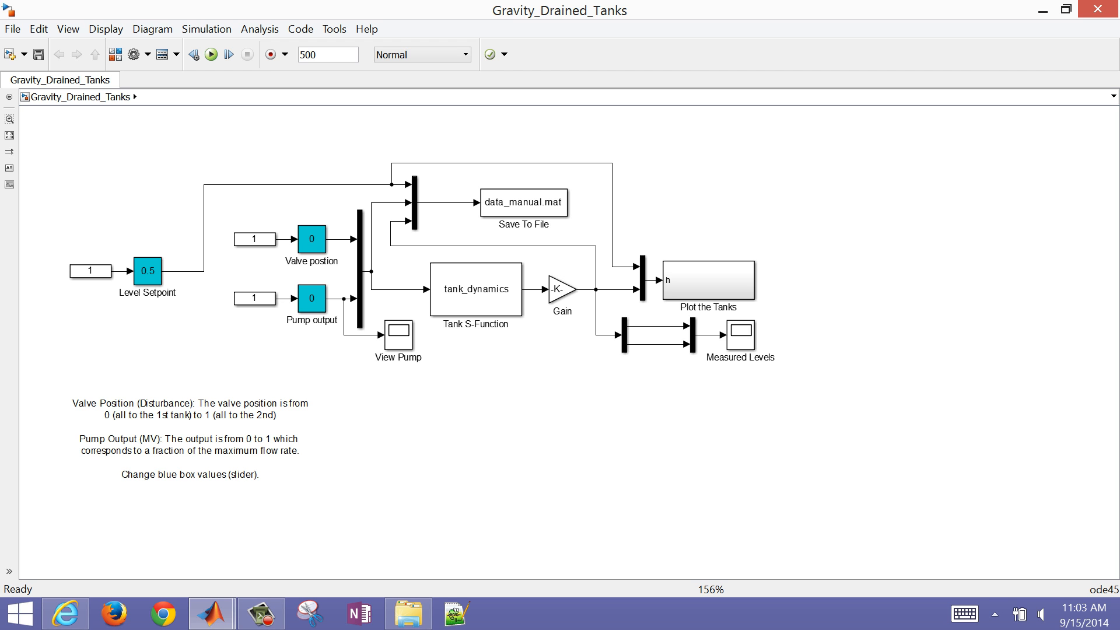
# - Inspect the model's tank S-function, tank plot and save-to-file blocks, plus the pump output slider and valve position block
pyautogui.click(481, 280)
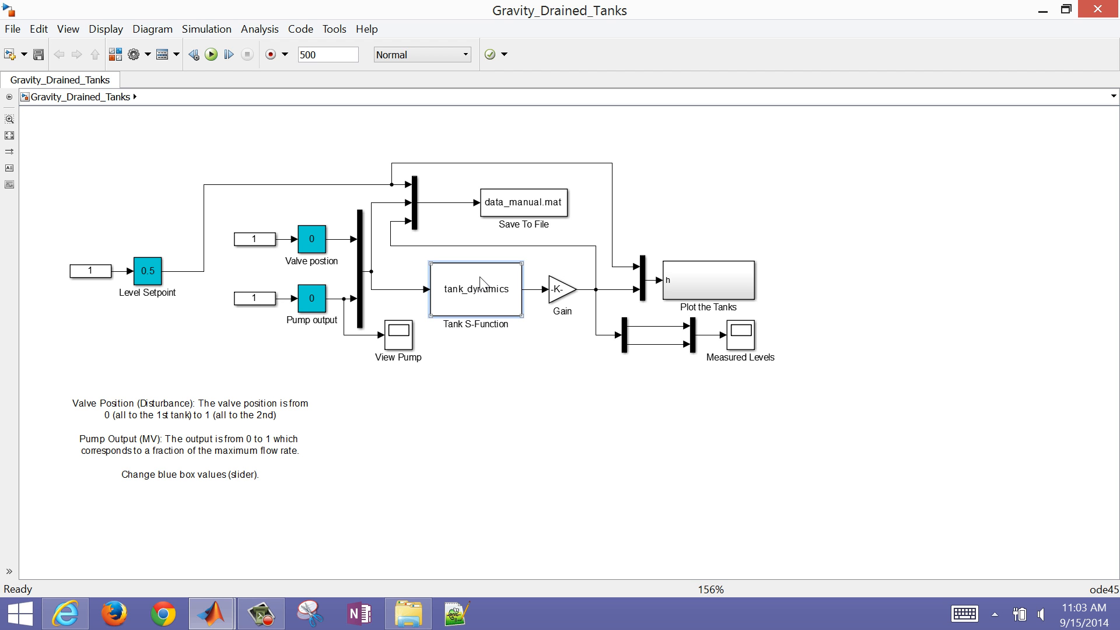
pyautogui.click(716, 269)
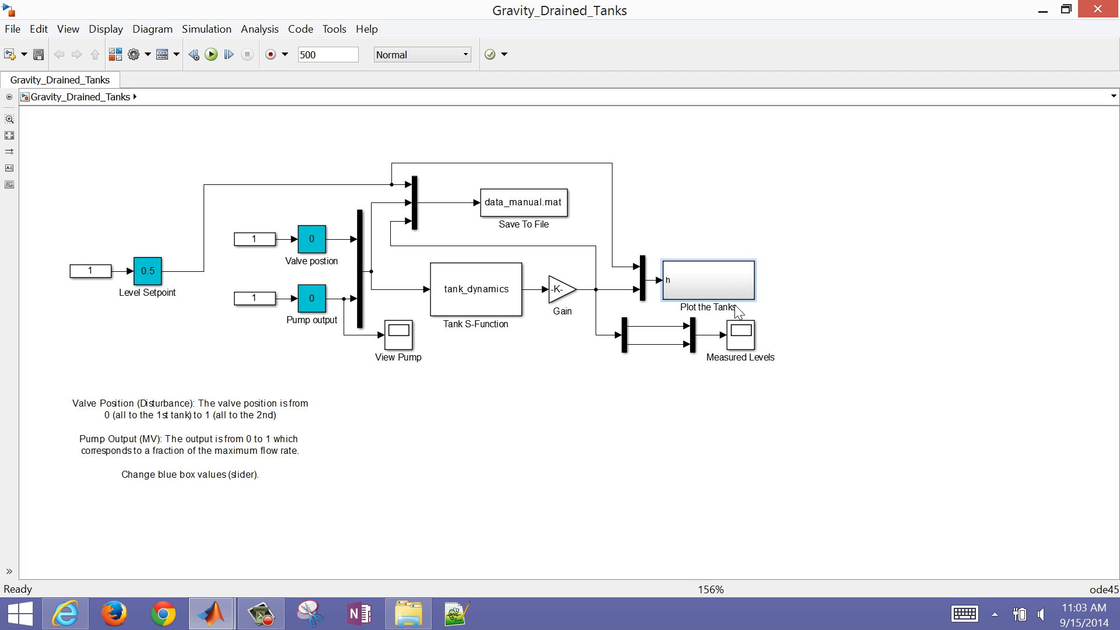
pyautogui.click(532, 210)
pyautogui.doubleClick(314, 302)
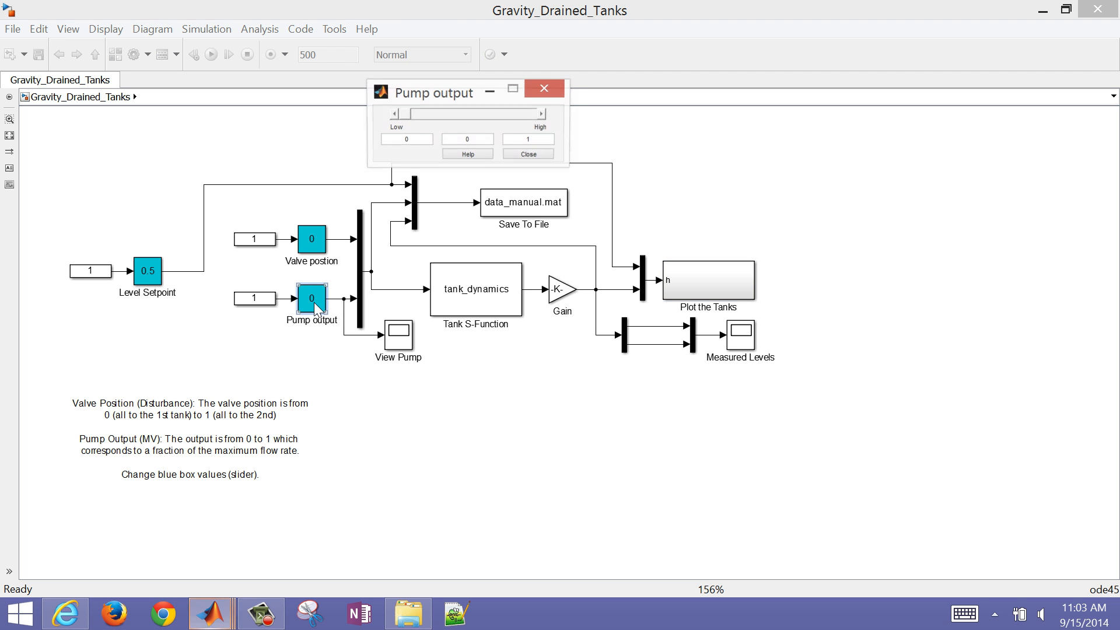
pyautogui.click(317, 244)
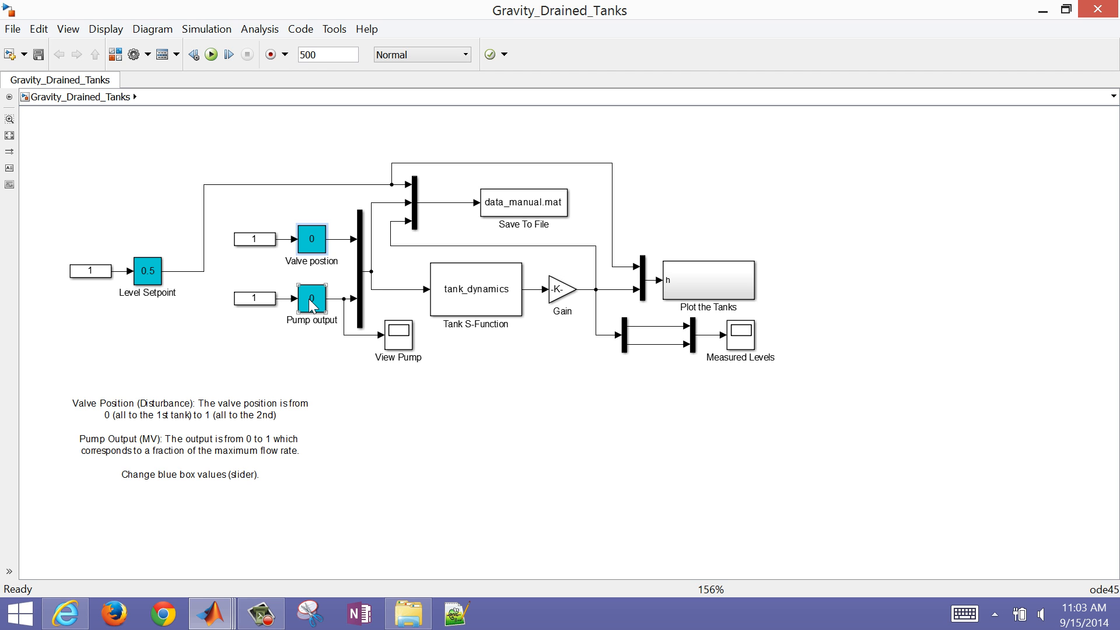
pyautogui.click(524, 298)
# - Start the simulation and move the two-tank figure clear of the input blocks
pyautogui.click(314, 162)
pyautogui.hotkey('ctrl', 't')
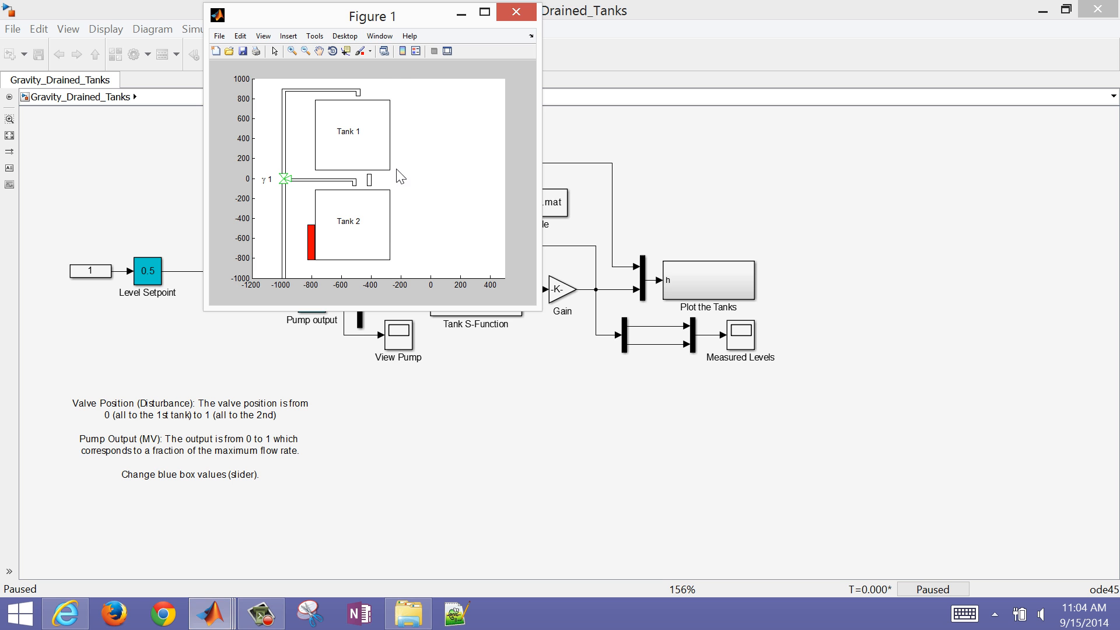
pyautogui.moveTo(406, 19); pyautogui.dragTo(939, 80)
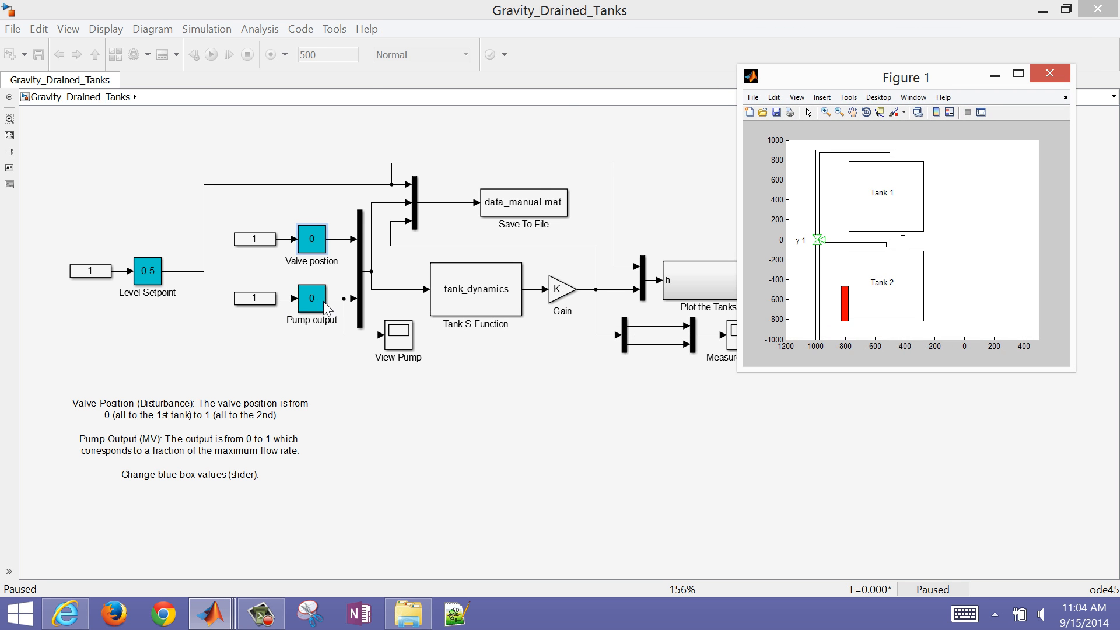
# - Set the Pump output slider block to 0.5 and close its dialog
pyautogui.doubleClick(312, 299)
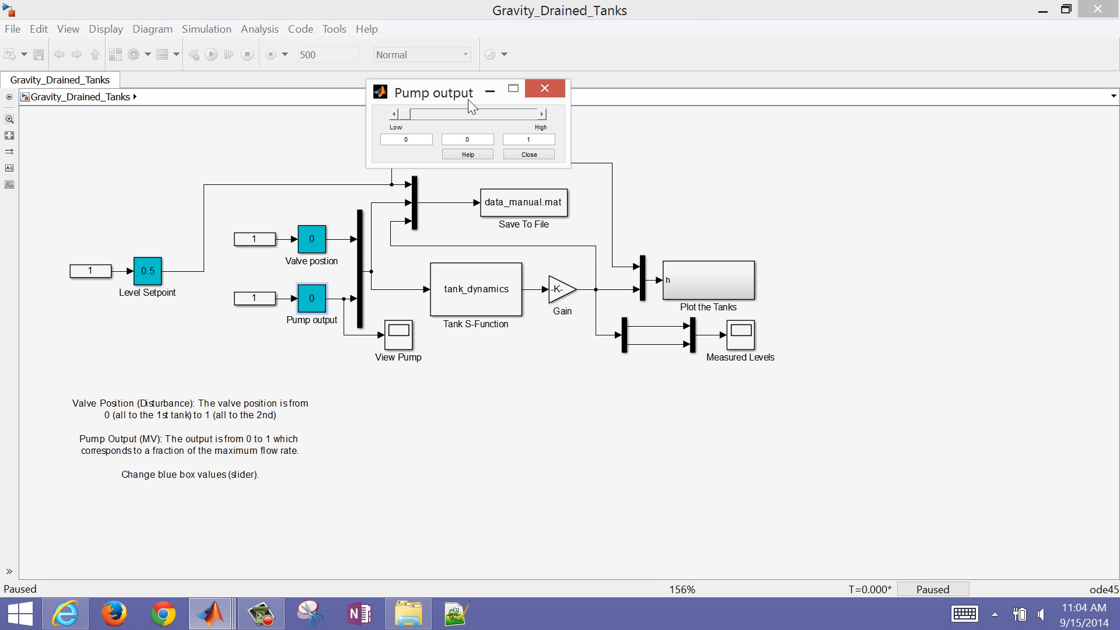
pyautogui.click(1043, 11)
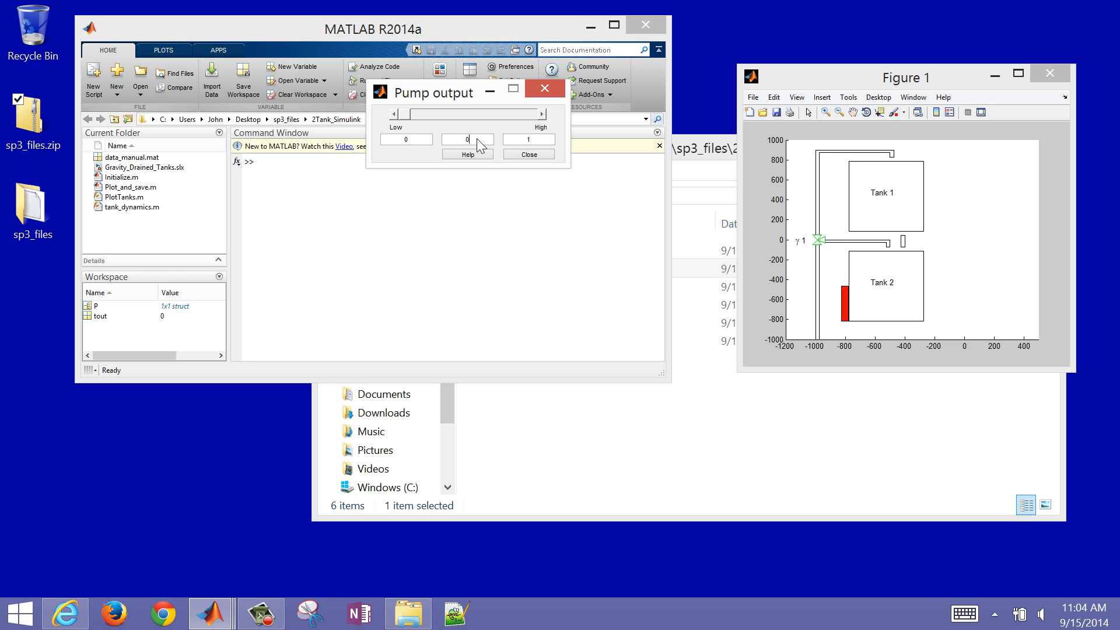
pyautogui.write('.5')
pyautogui.press('Return')
pyautogui.click(524, 156)
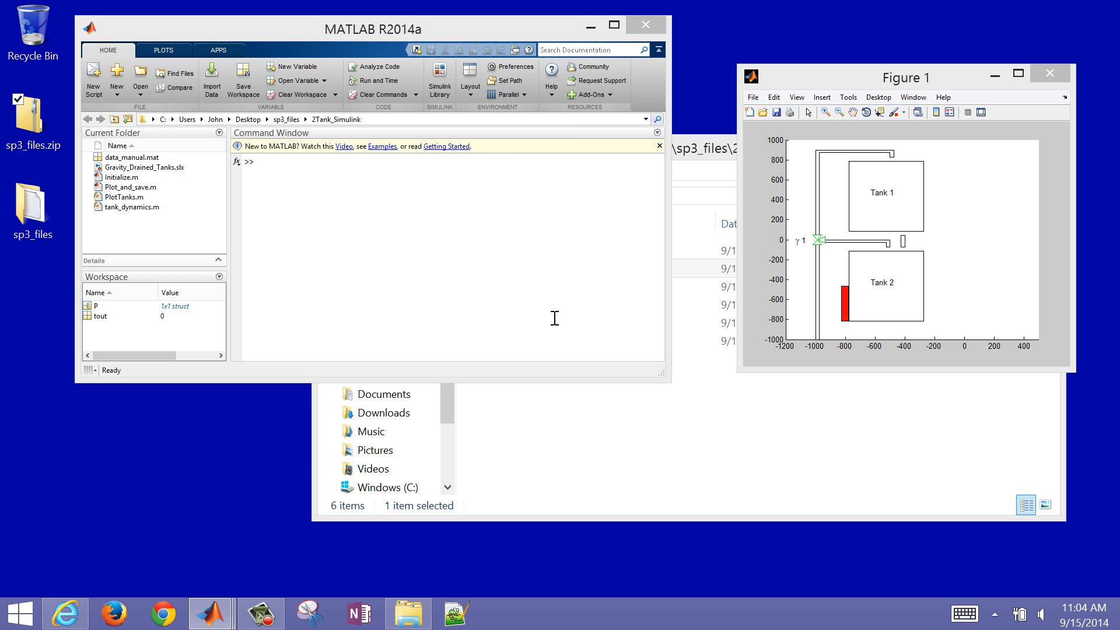
# - Return to the Gravity_Drained_Tanks model and resume the paused simulation
pyautogui.moveTo(226, 616)
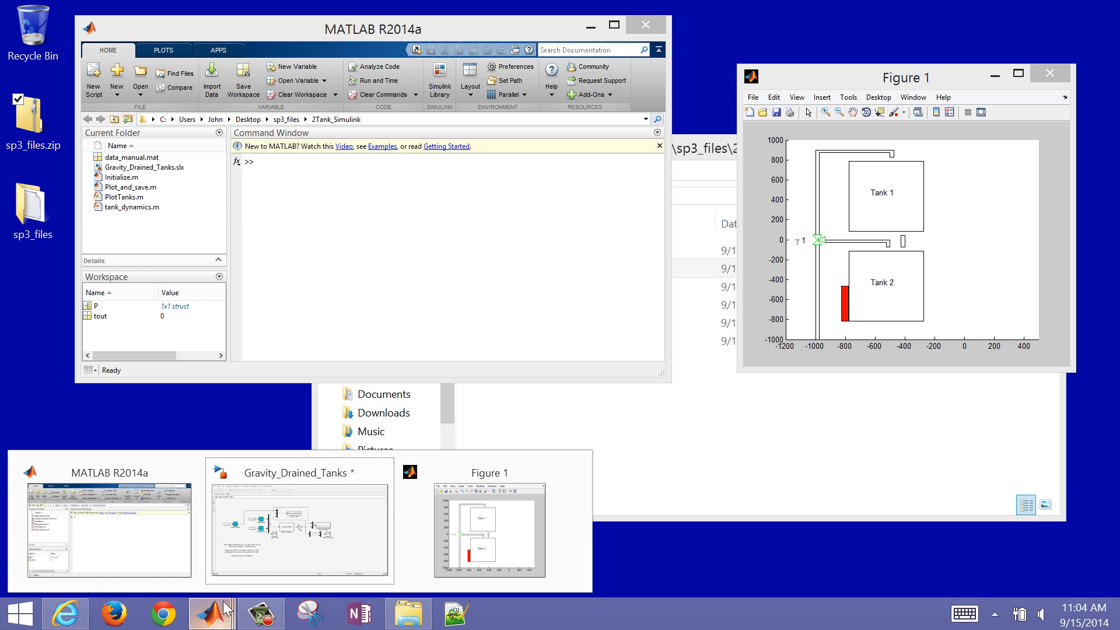
pyautogui.click(254, 575)
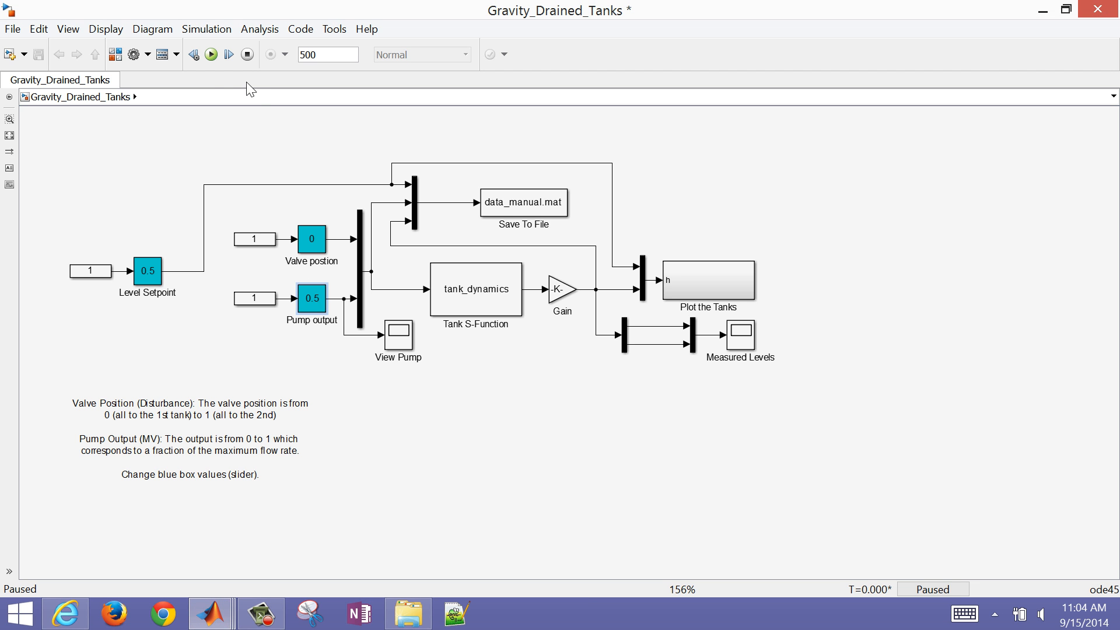
pyautogui.click(211, 56)
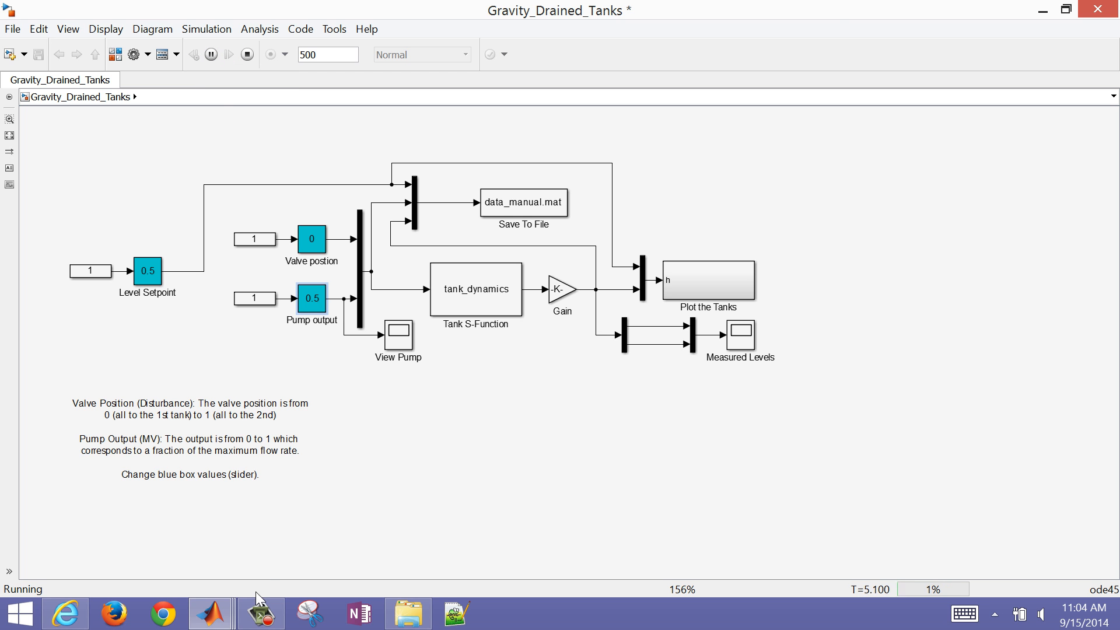
# - Bring the tank figure into view and place the reduced model window beside it
pyautogui.moveTo(211, 612)
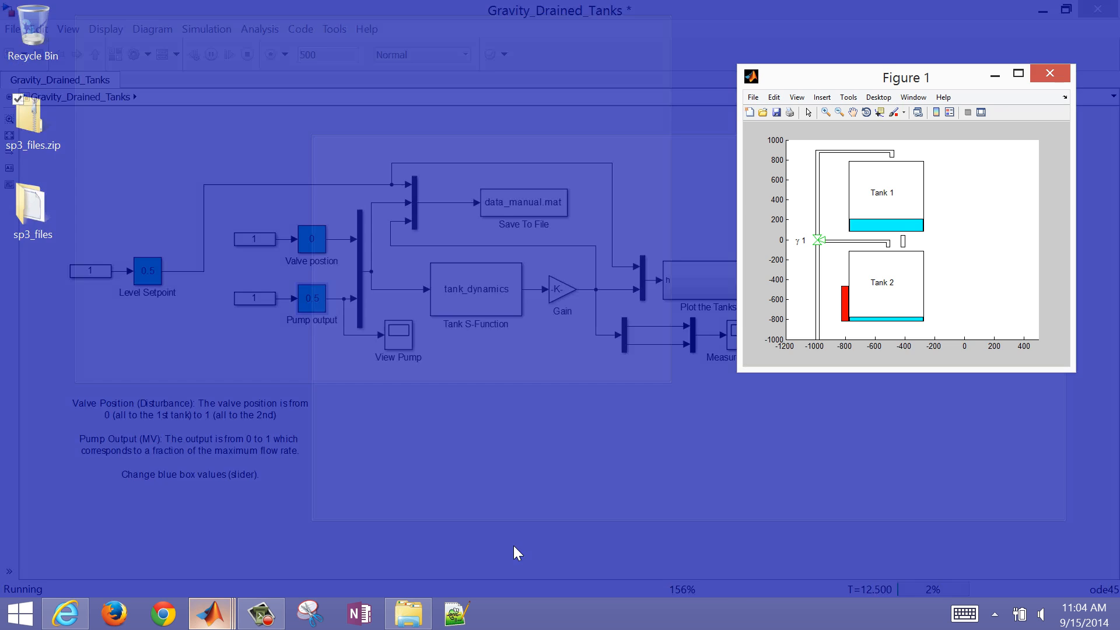
pyautogui.click(516, 551)
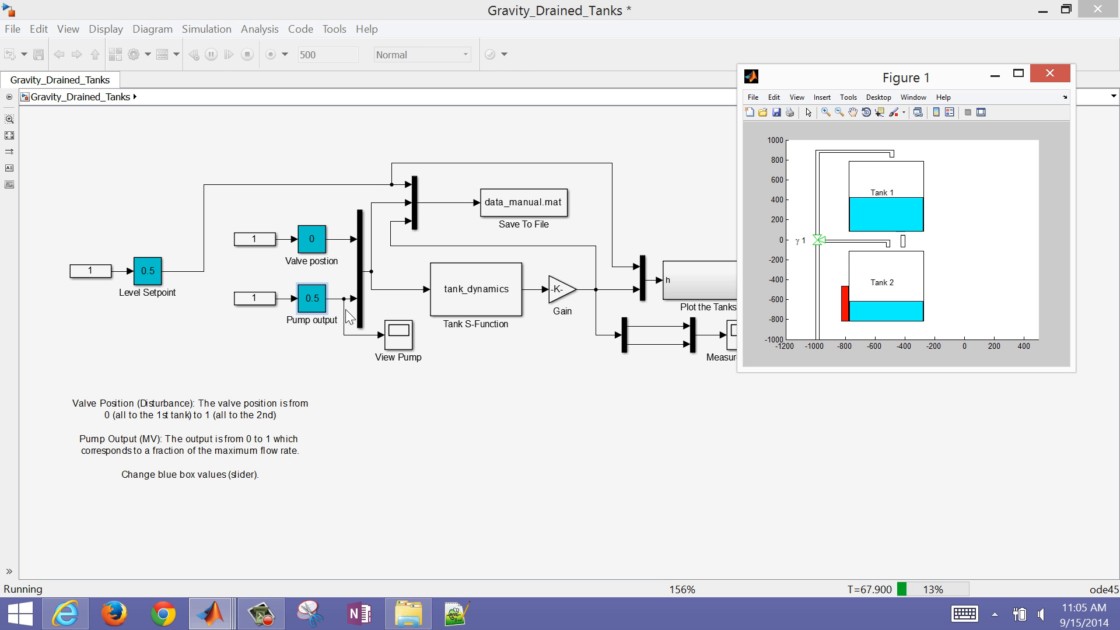
pyautogui.doubleClick(634, 11)
pyautogui.moveTo(717, 120); pyautogui.dragTo(365, 132)
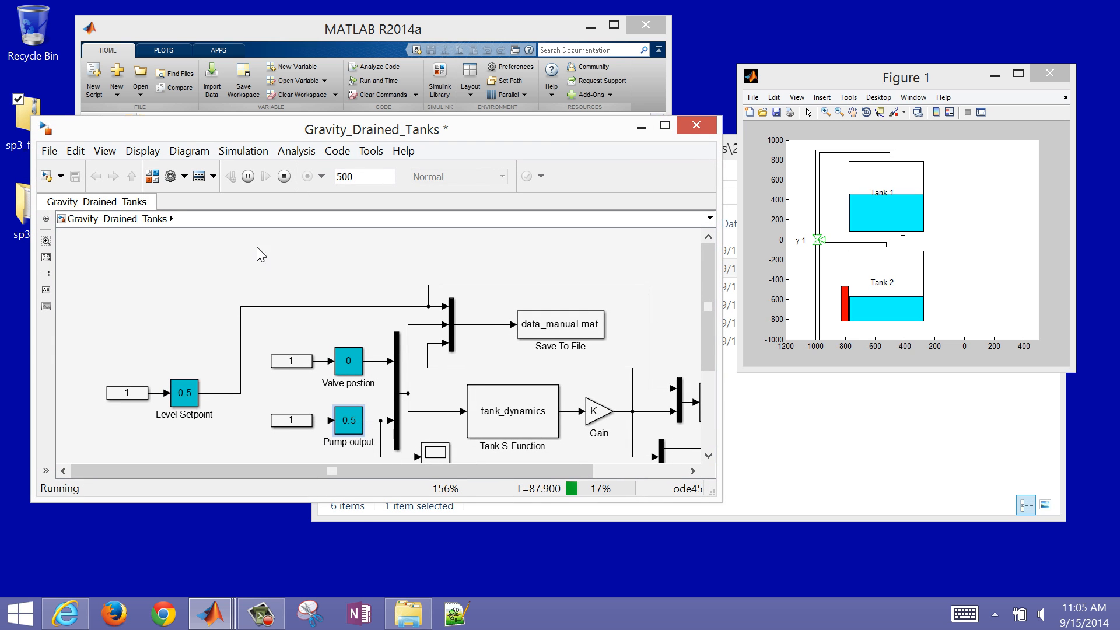
# - While the simulation runs, step the pump output up to about 0.73, then down to about 0.16
pyautogui.doubleClick(356, 418)
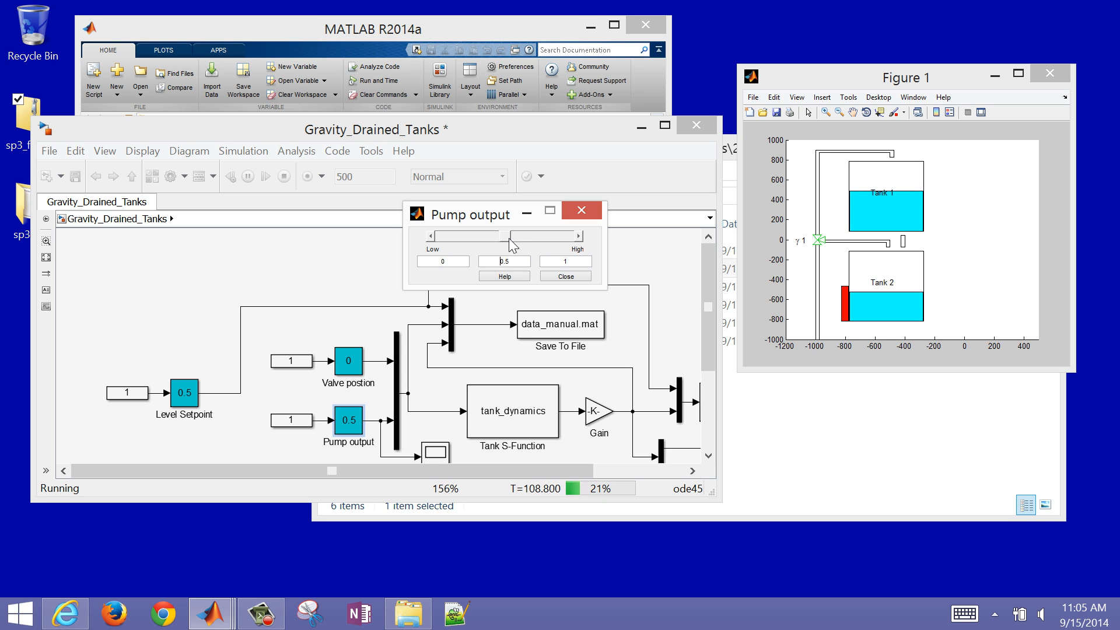
pyautogui.moveTo(505, 236); pyautogui.dragTo(536, 236)
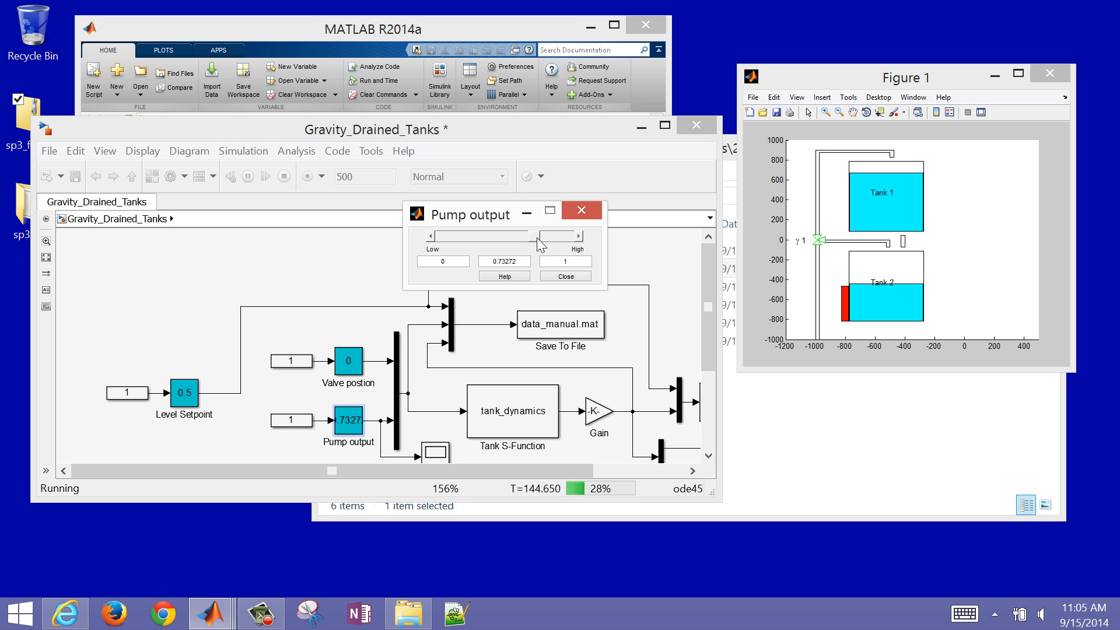
pyautogui.moveTo(536, 237); pyautogui.dragTo(464, 233)
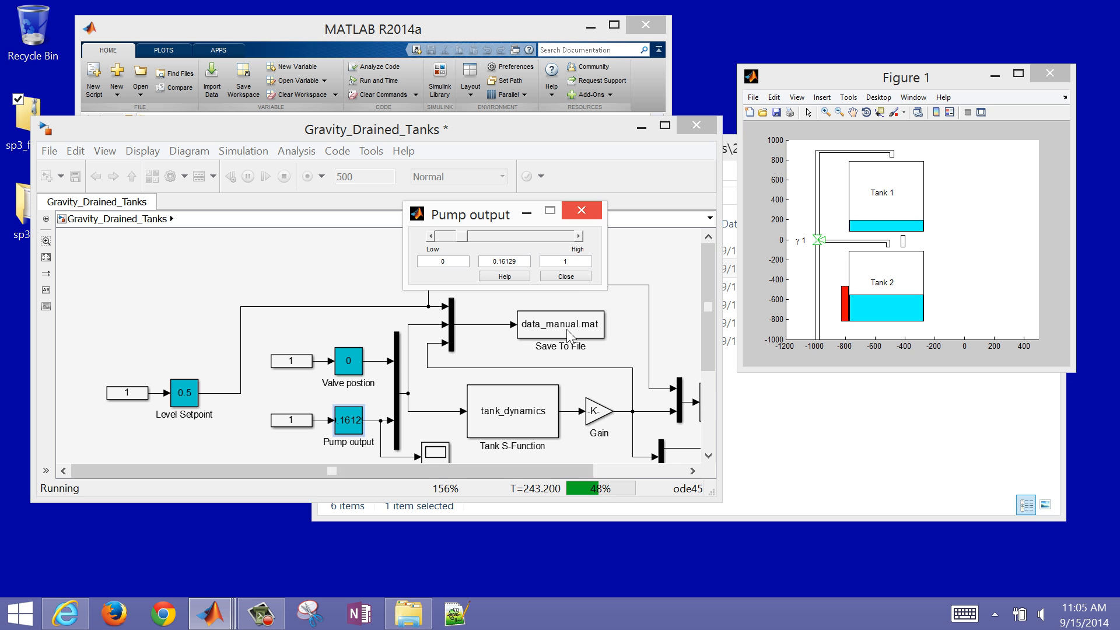
pyautogui.click(566, 278)
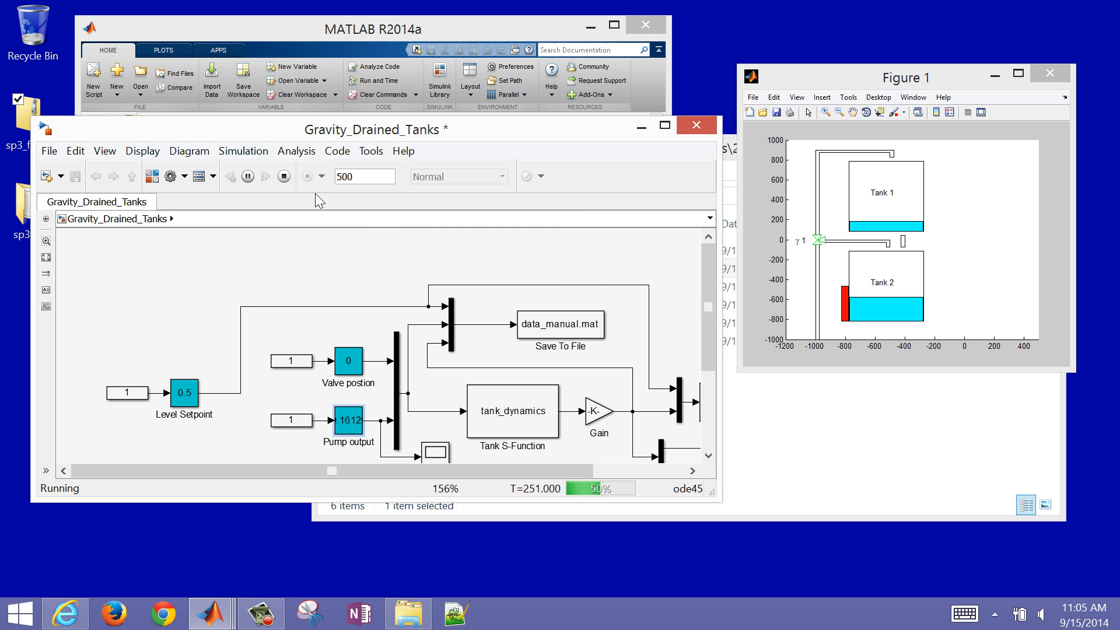
# - Stop the simulation, review the resulting valve, pump and level trends, and close the trend figure
pyautogui.click(286, 177)
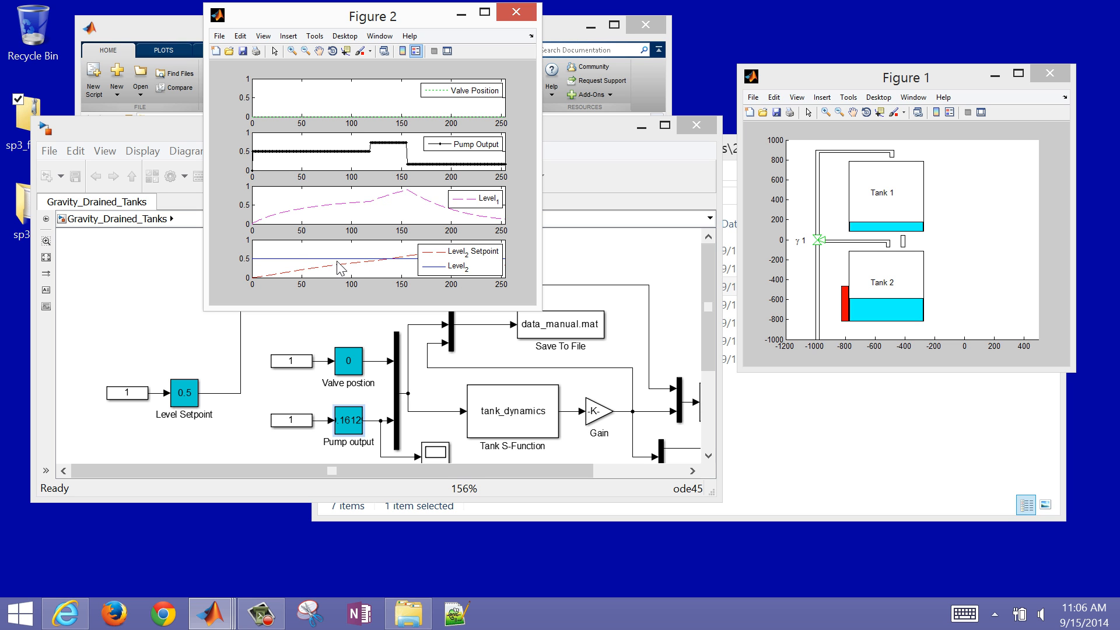
pyautogui.click(520, 15)
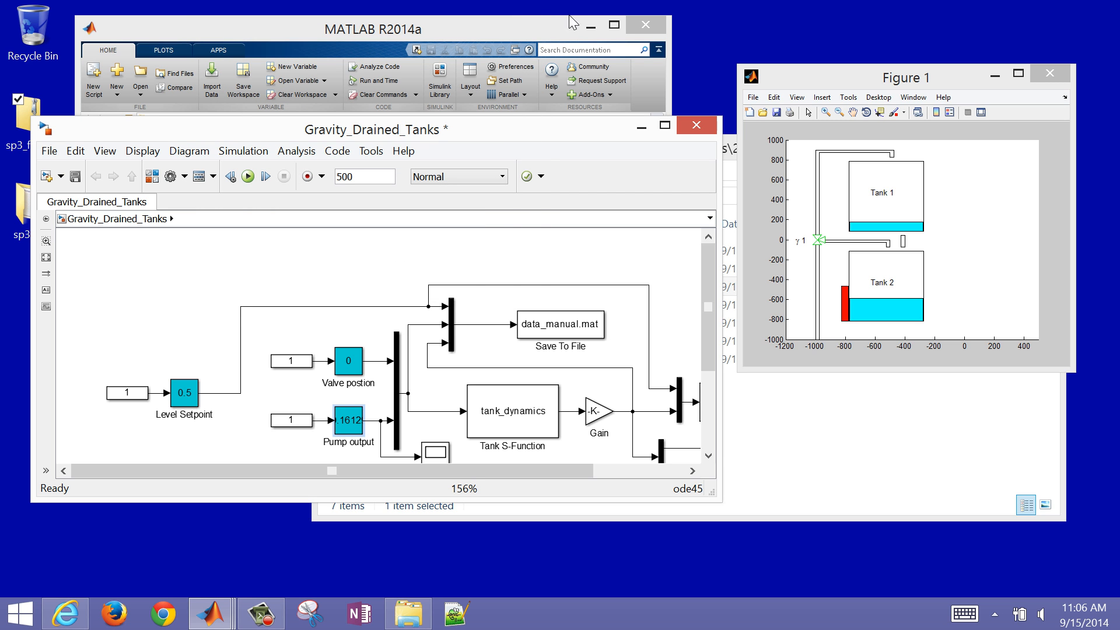
# - Check the data files in the 2Tank_Simulink folder, then return to the full-screen model and select the Save To File block
pyautogui.click(597, 30)
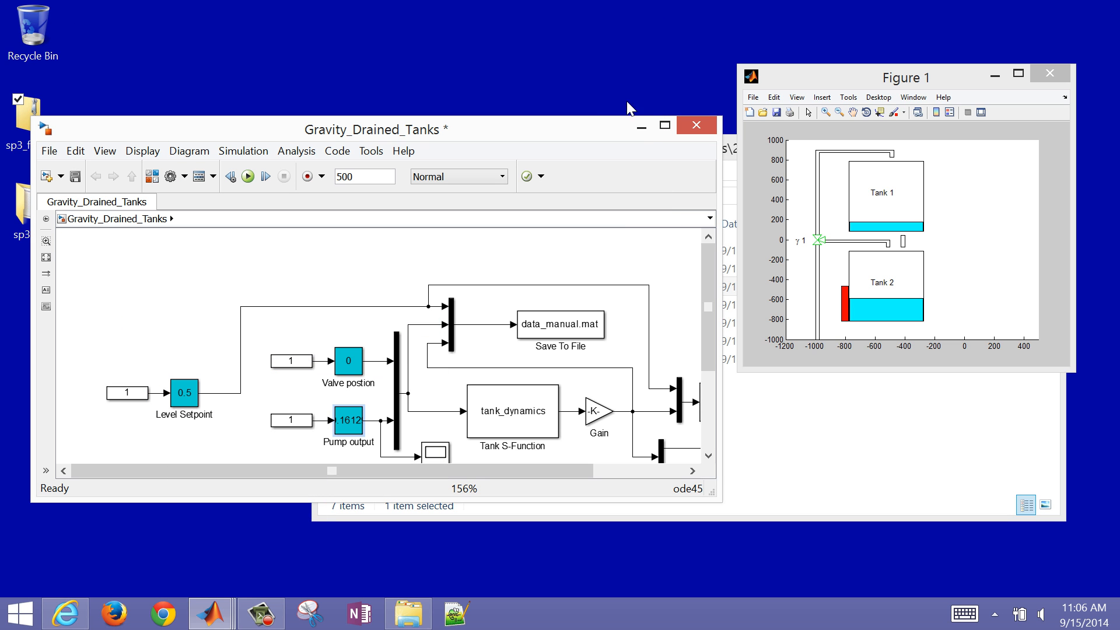
pyautogui.click(637, 132)
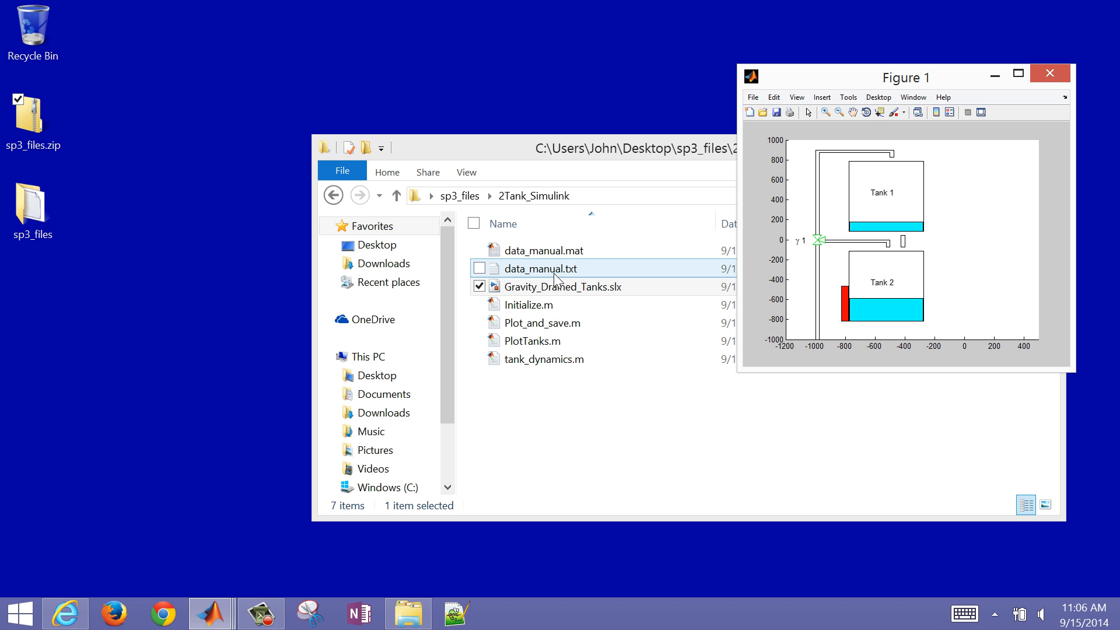
pyautogui.click(190, 627)
pyautogui.click(286, 560)
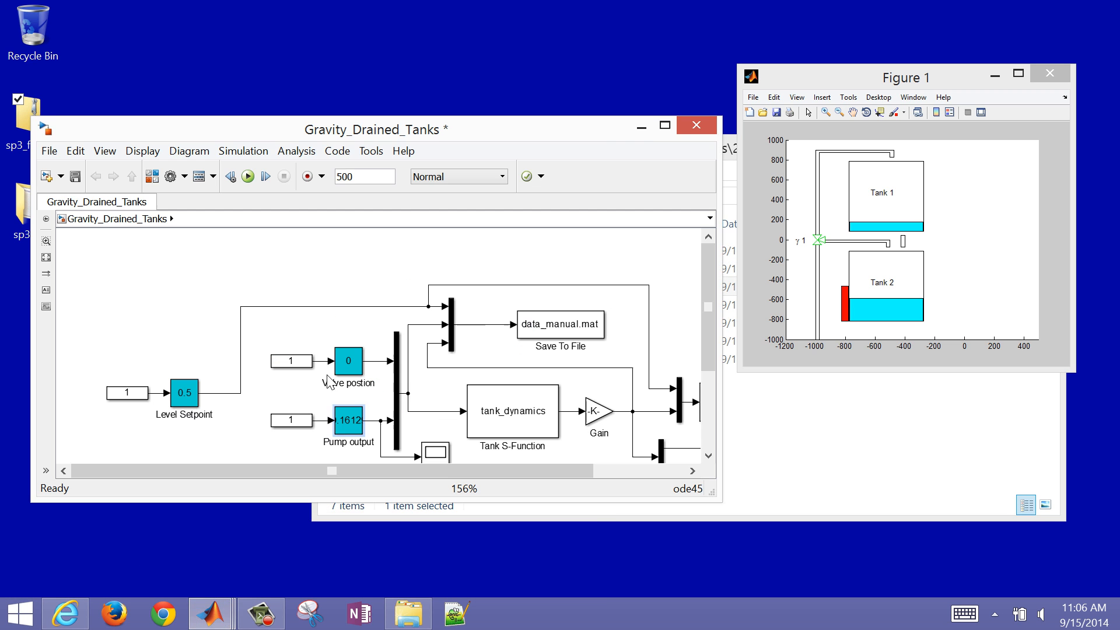
pyautogui.click(665, 125)
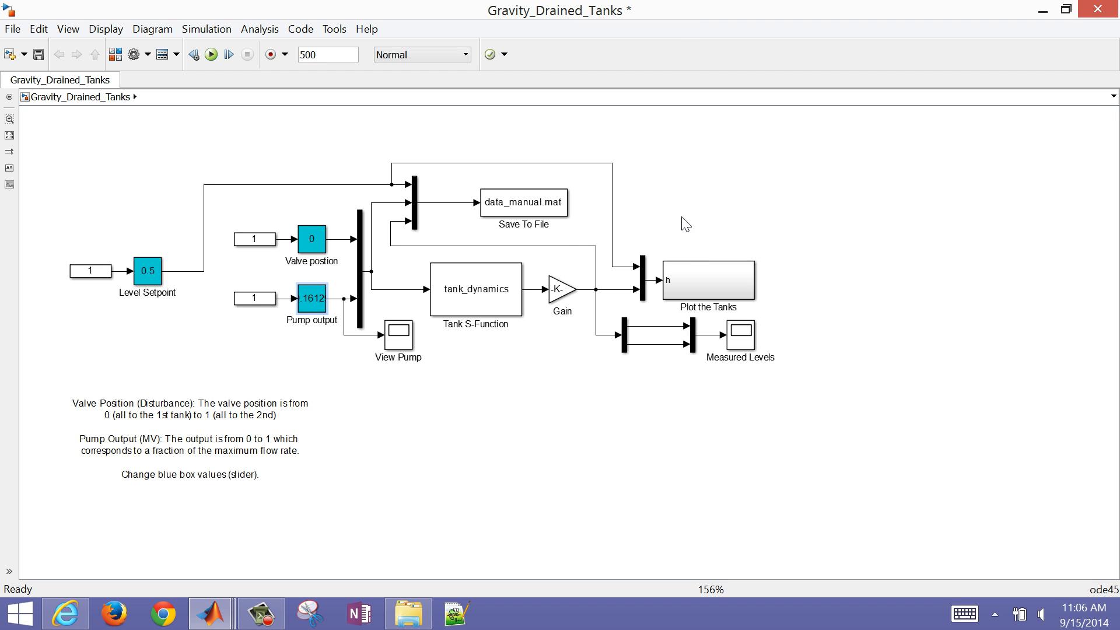
pyautogui.click(553, 214)
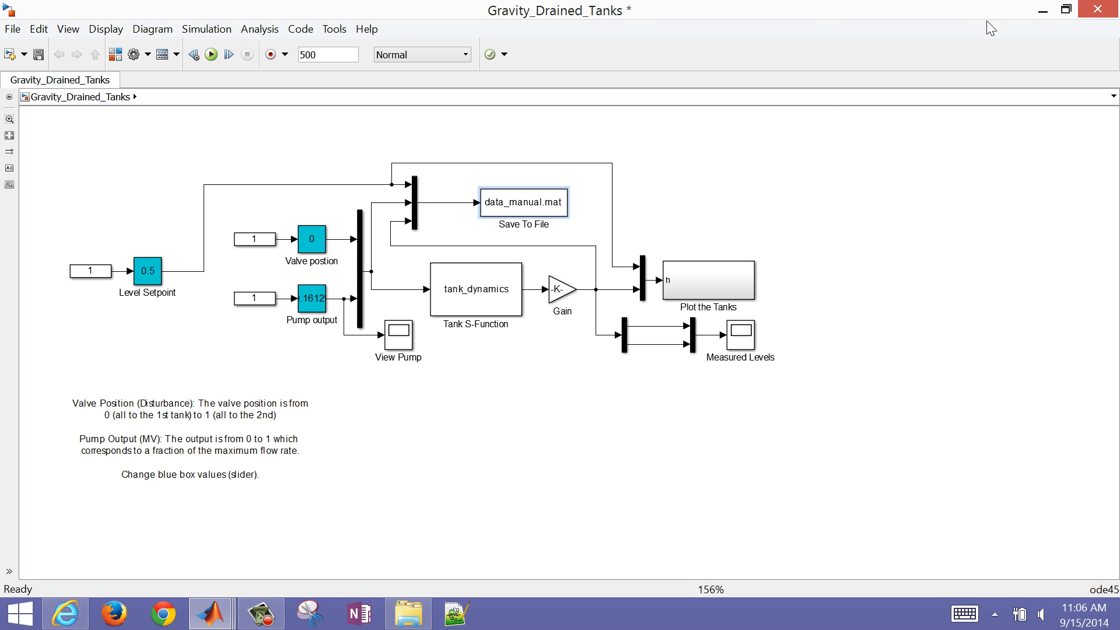
# - Open data_manual.txt from the 2Tank_Simulink folder, look through its recorded data columns and close it
pyautogui.click(1044, 15)
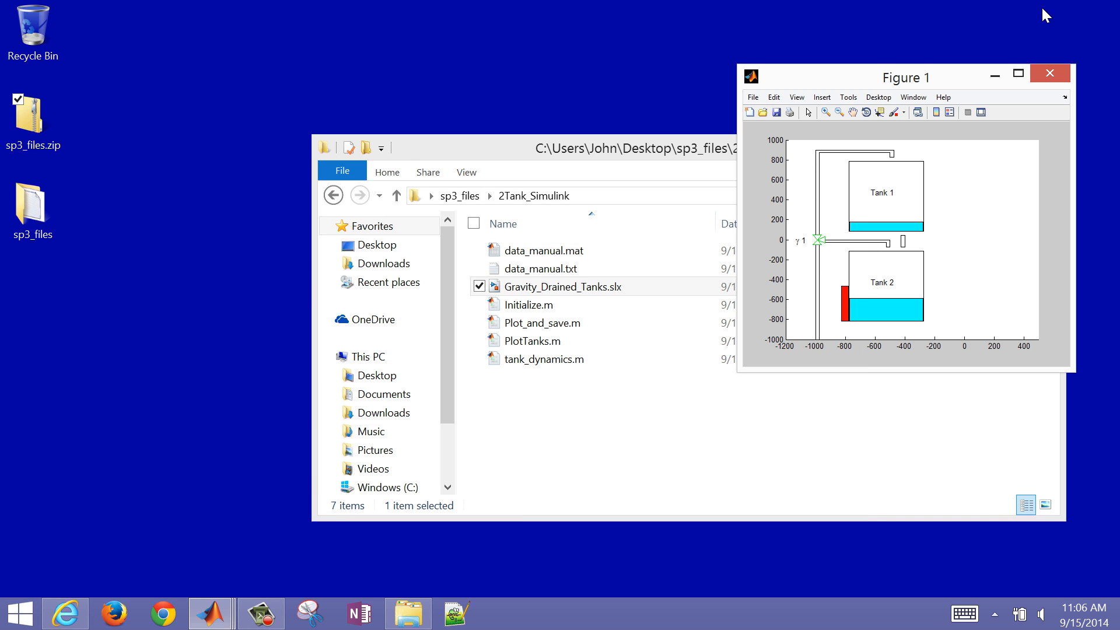
pyautogui.click(559, 270)
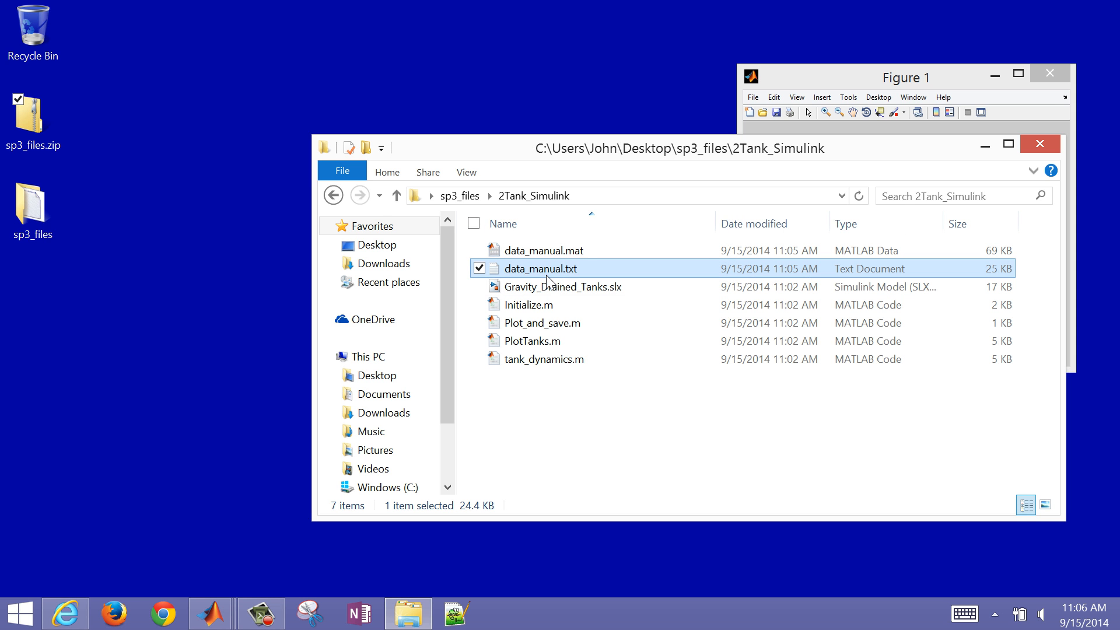
pyautogui.doubleClick(526, 269)
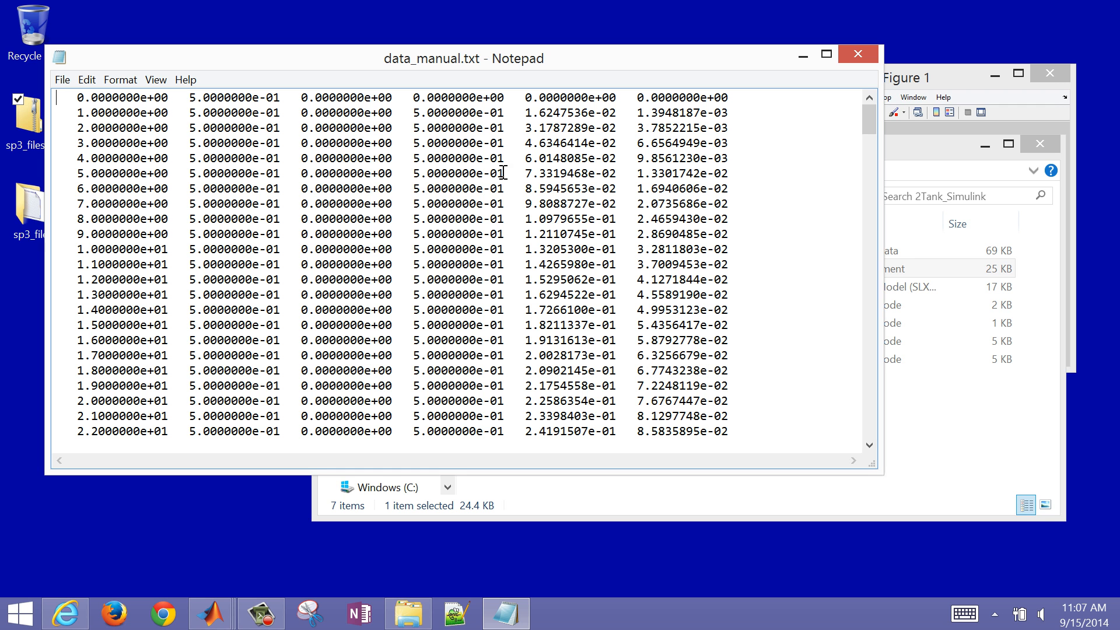
pyautogui.moveTo(871, 117); pyautogui.dragTo(862, 198)
pyautogui.moveTo(862, 235); pyautogui.dragTo(835, 83)
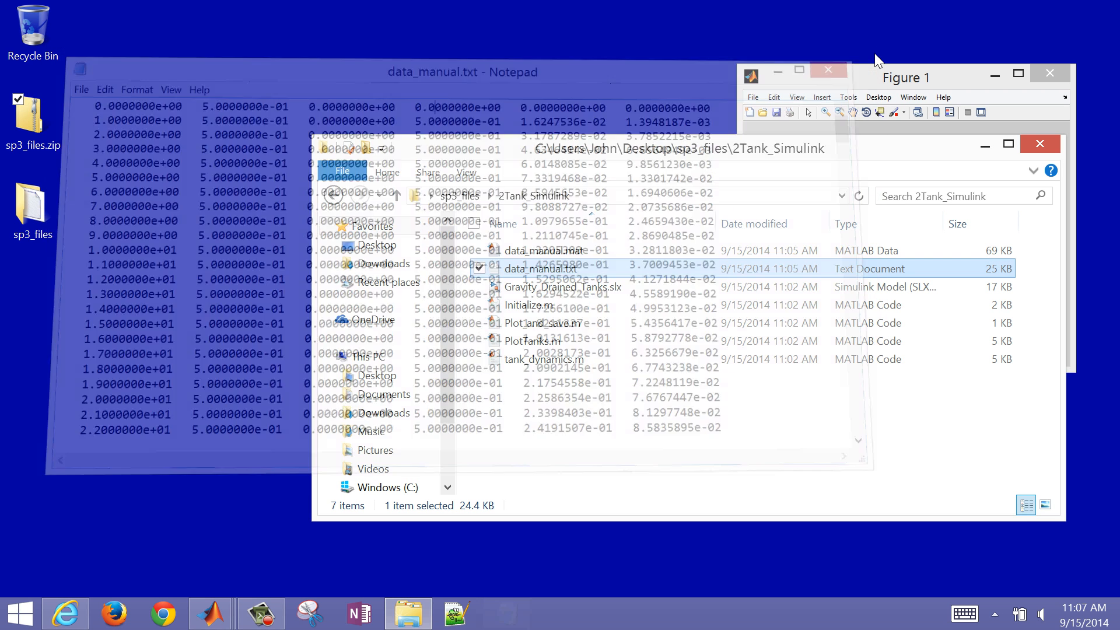
pyautogui.click(872, 53)
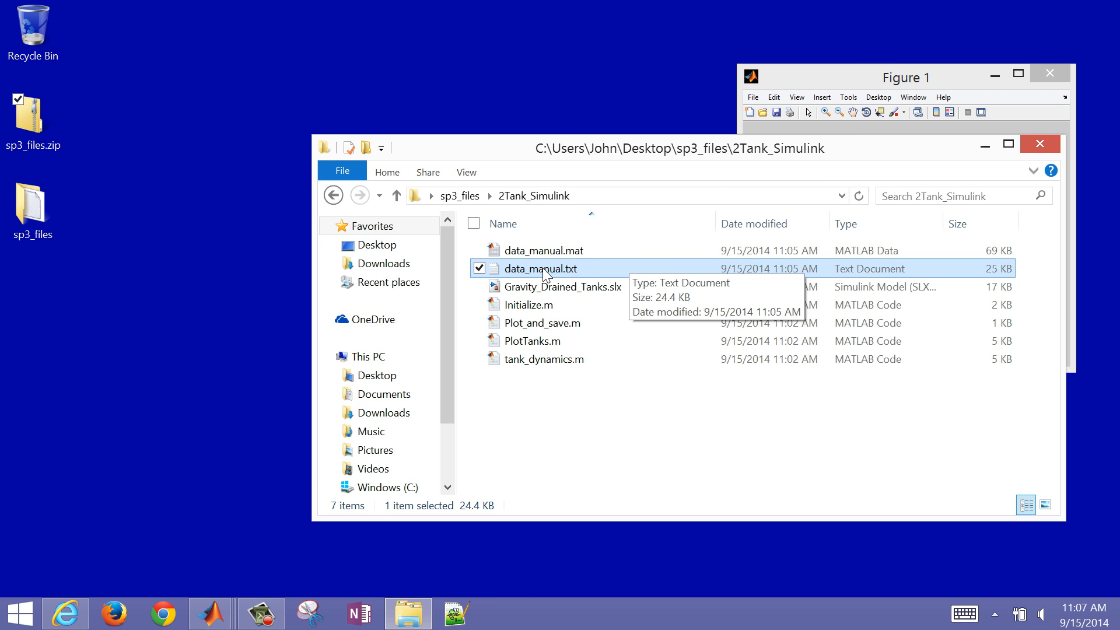
# - Copy data_manual.txt from the 2Tank_Simulink folder into the Fit_FOPDT_Excel folder
pyautogui.click(333, 195)
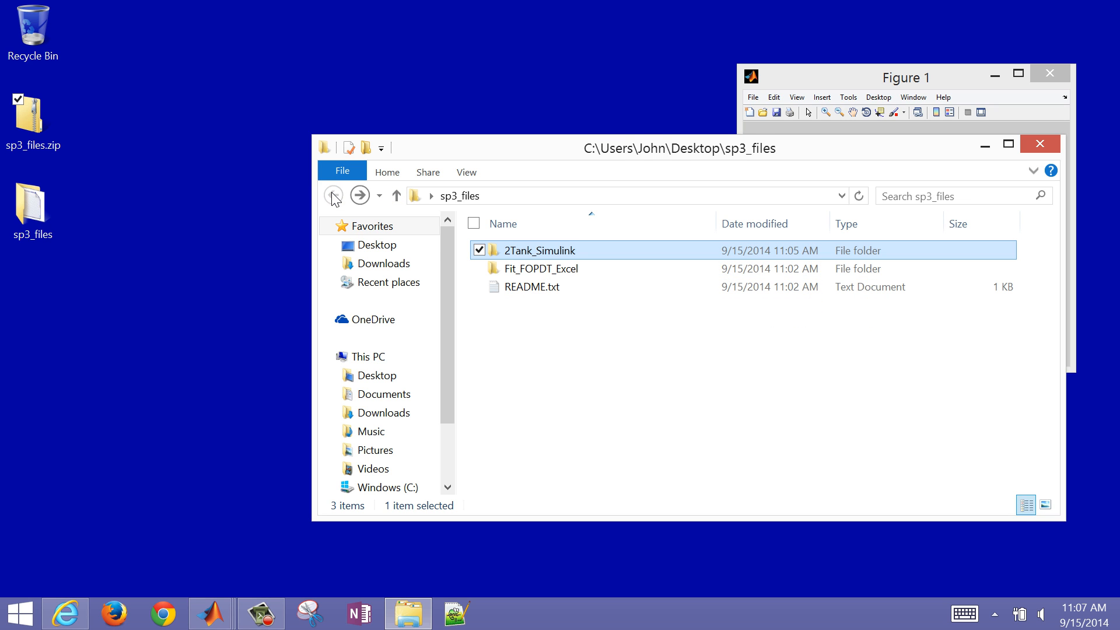
pyautogui.doubleClick(521, 270)
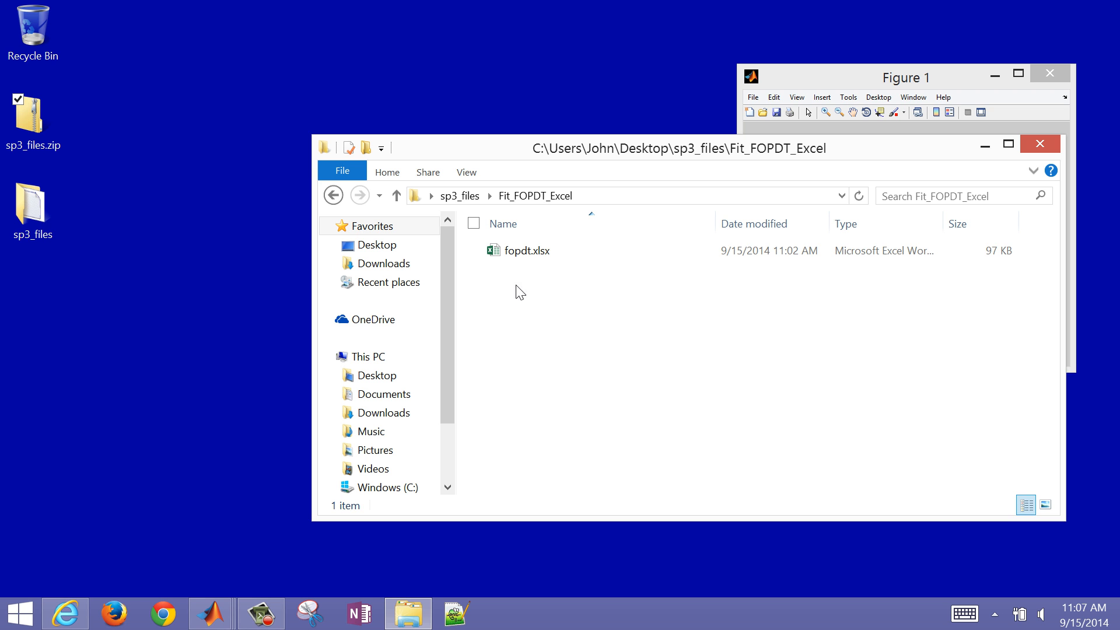
pyautogui.hotkey('ctrl', 'v')
# - Open the fopdt.xlsx workbook from the Fit_FOPDT_Excel folder and enable editing
pyautogui.doubleClick(513, 270)
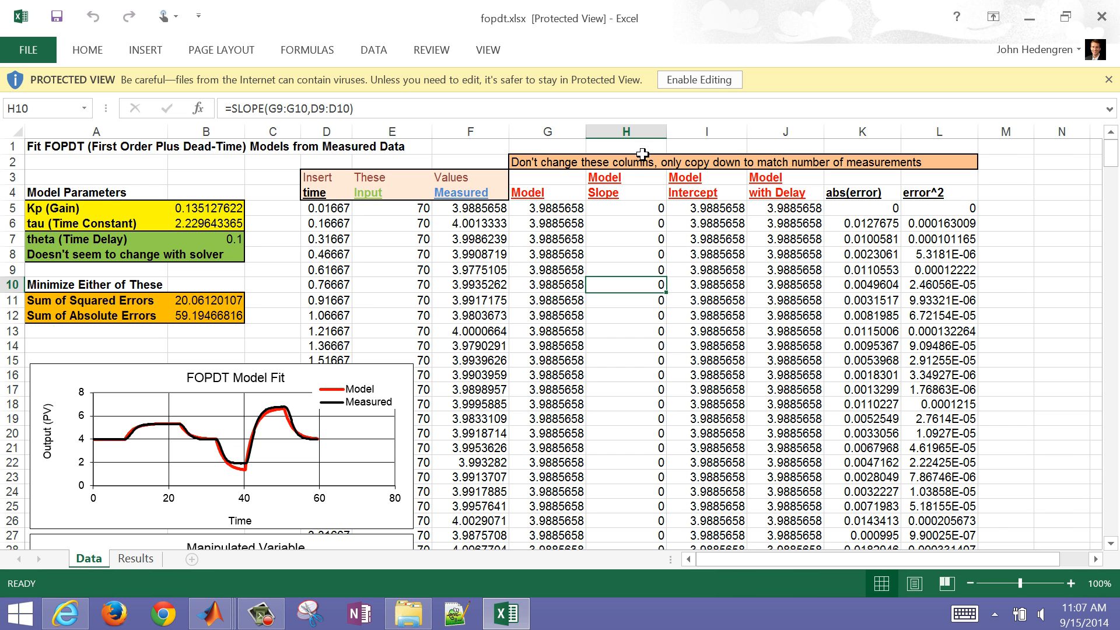
pyautogui.click(702, 82)
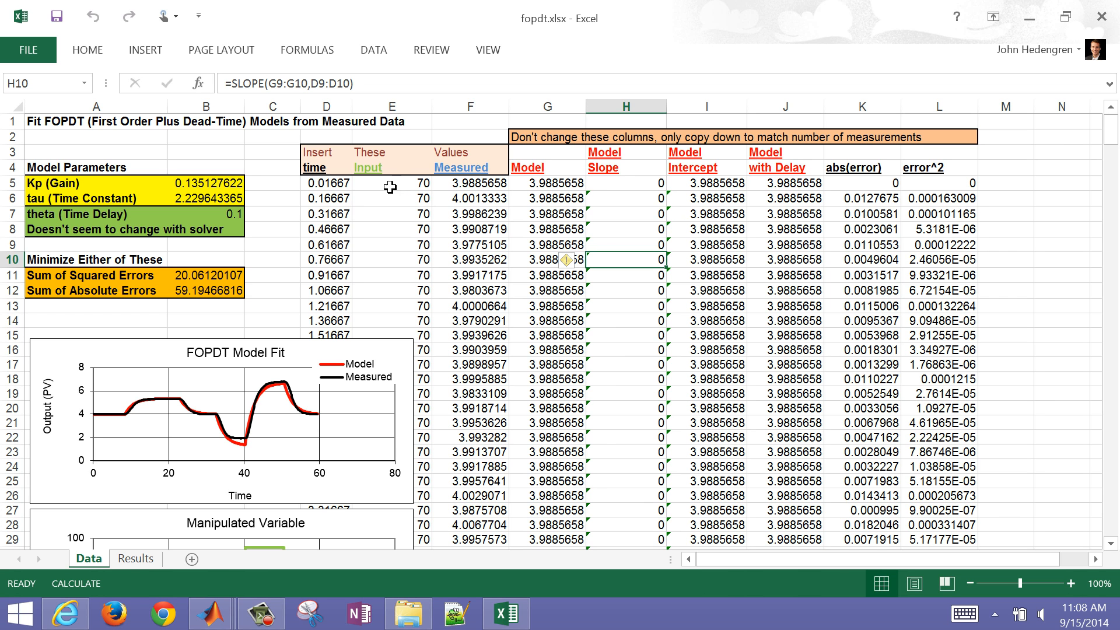
pyautogui.click(381, 166)
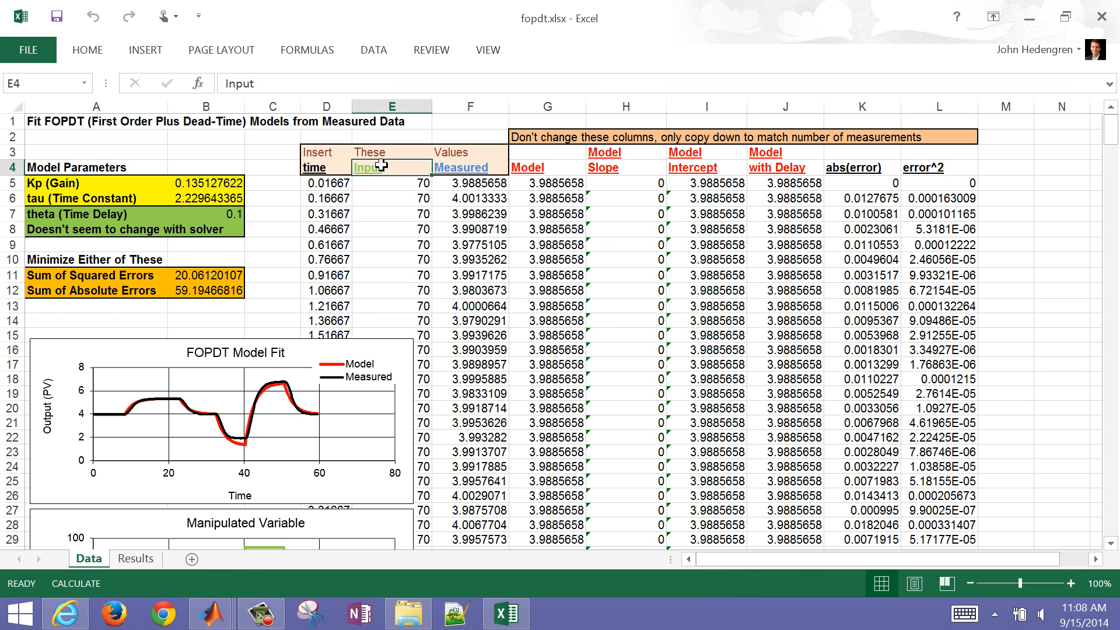
pyautogui.click(456, 171)
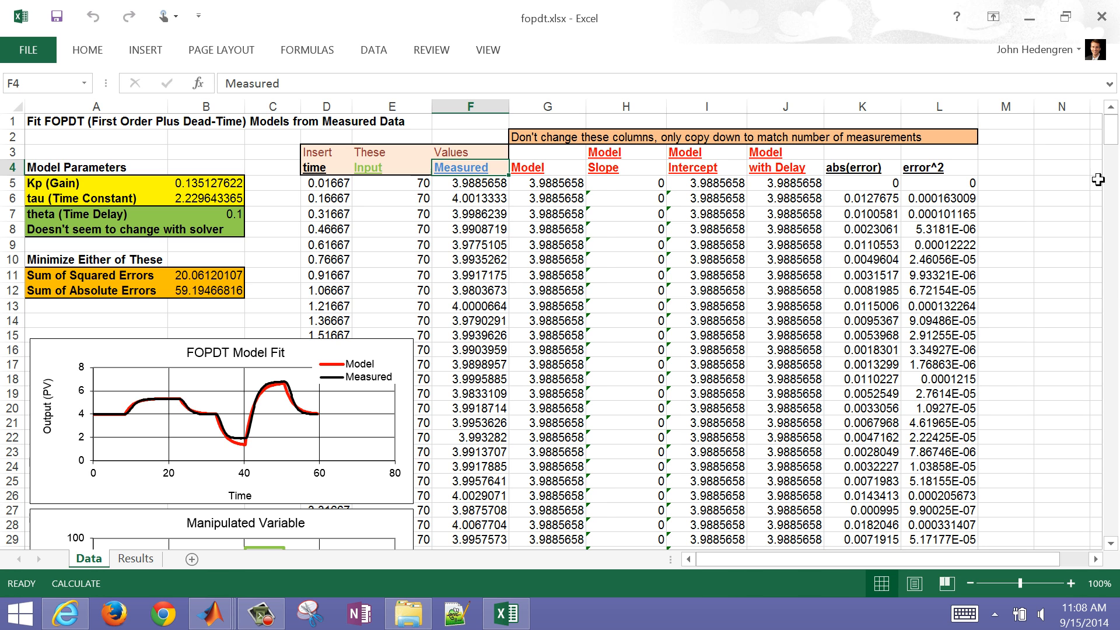
pyautogui.moveTo(1113, 136)
pyautogui.mouseDown()
pyautogui.moveTo(1113, 150)
pyautogui.moveTo(1113, 119)
pyautogui.mouseUp()
# - Copy the entire contents of data_manual.txt from the Fit_FOPDT_Excel folder and paste them into the Excel Data sheet starting at cell N4
pyautogui.click(1051, 168)
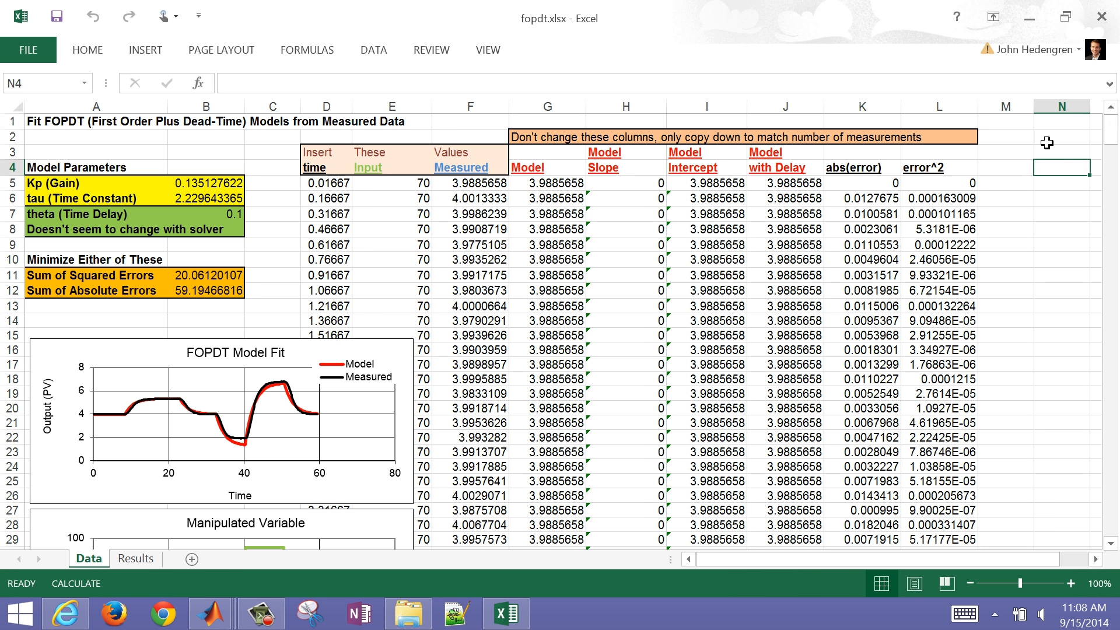
pyautogui.click(1042, 25)
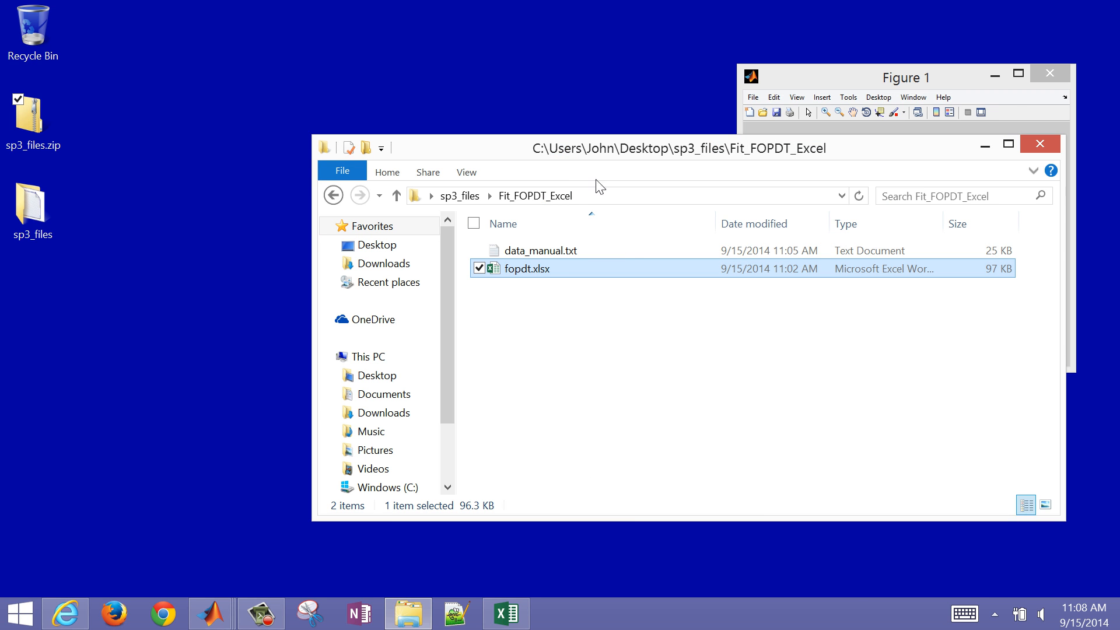
pyautogui.click(530, 258)
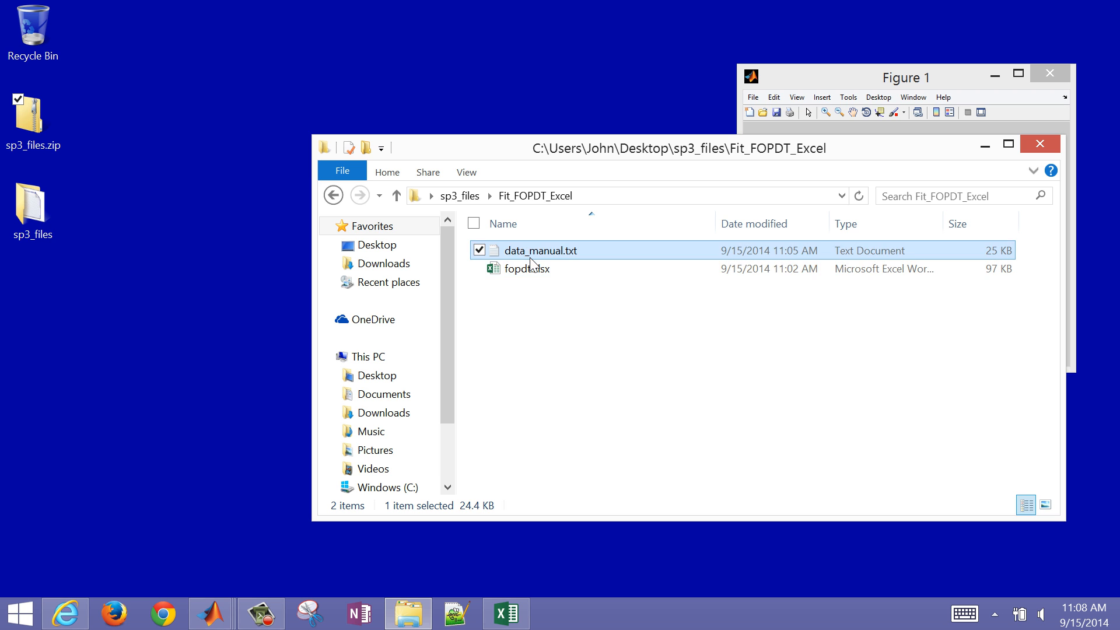
pyautogui.doubleClick(531, 257)
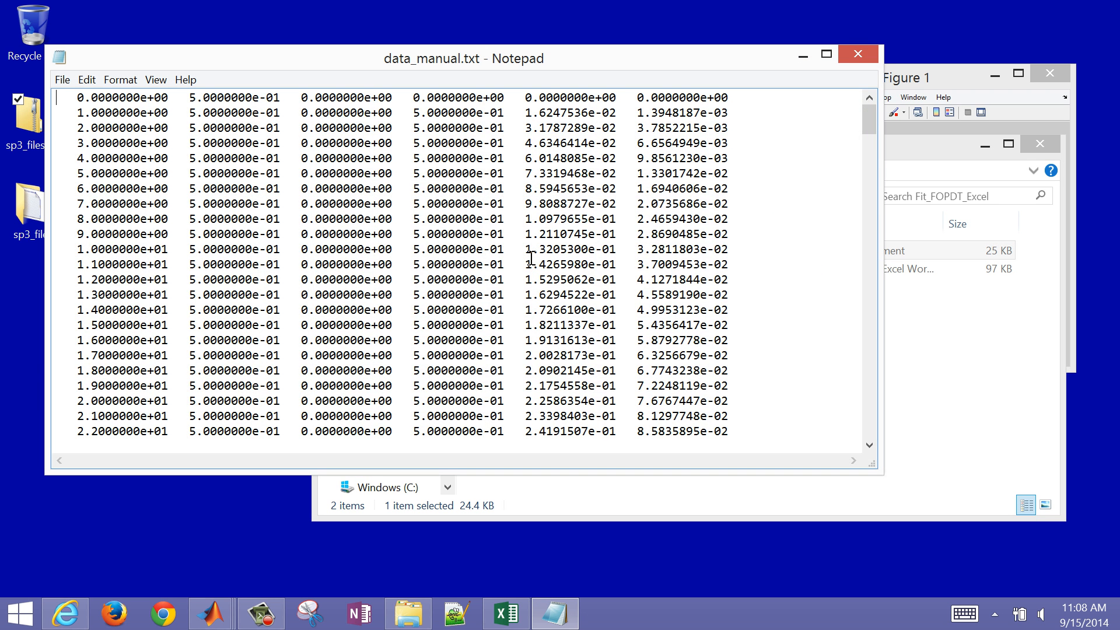
pyautogui.hotkey('ctrl', 'a')
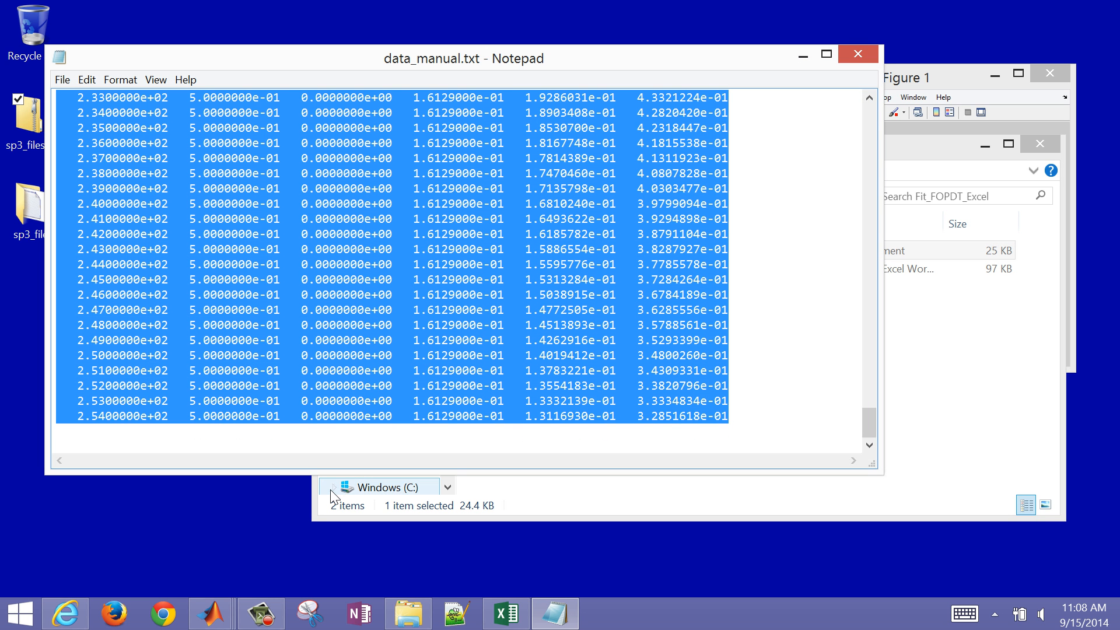
pyautogui.click(503, 613)
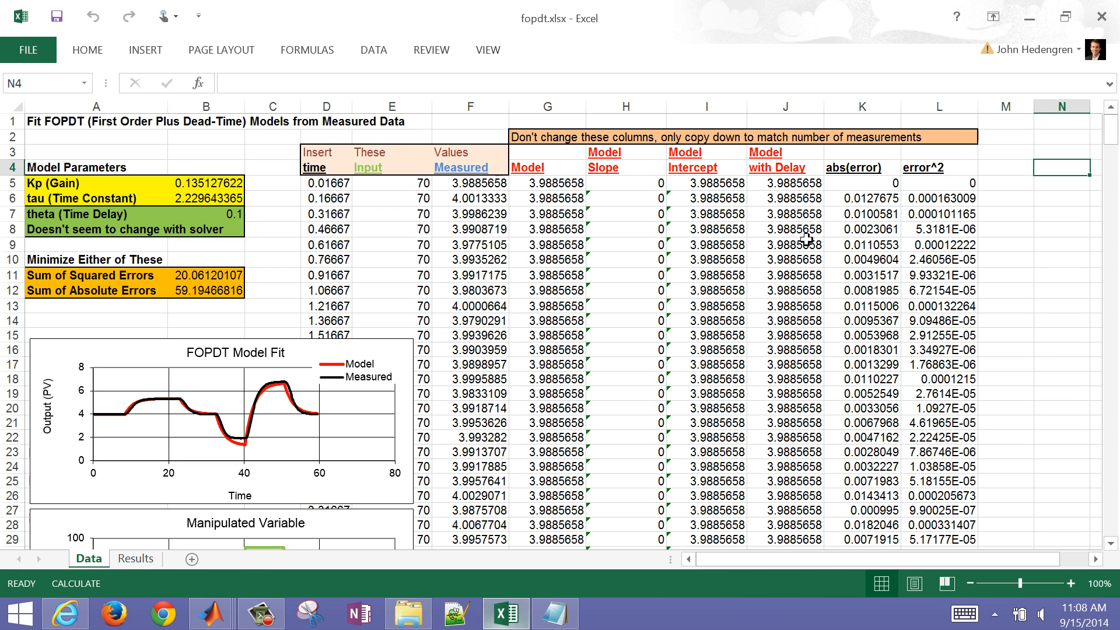
pyautogui.hotkey('ctrl', 'v')
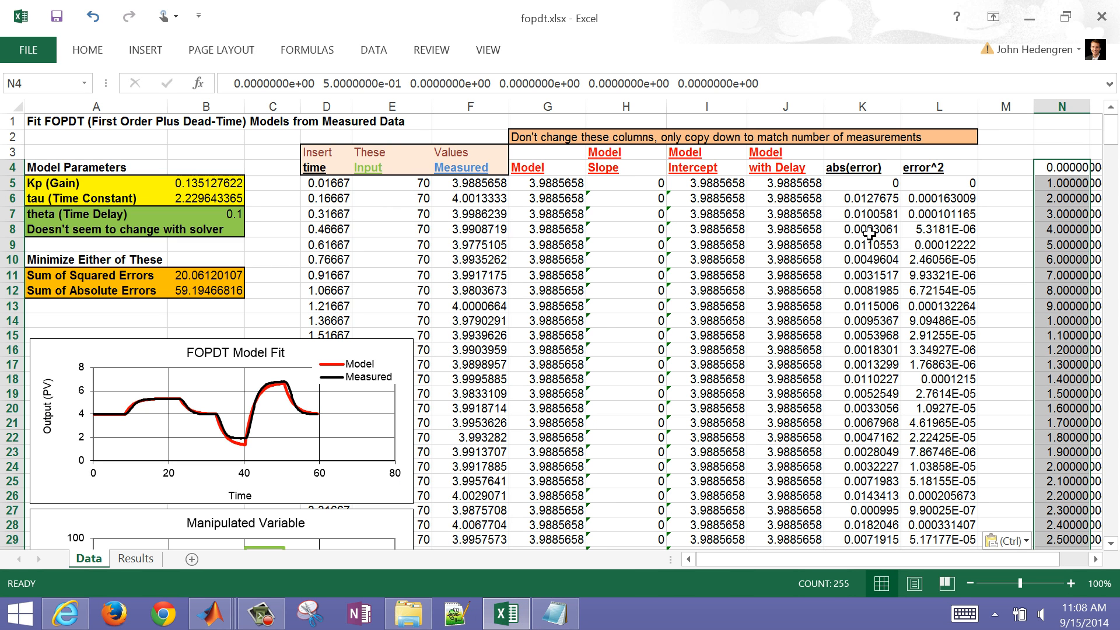
# - Split the pasted text in column N into separate columns with Text to Columns, using fixed width and the suggested column breaks
pyautogui.click(373, 51)
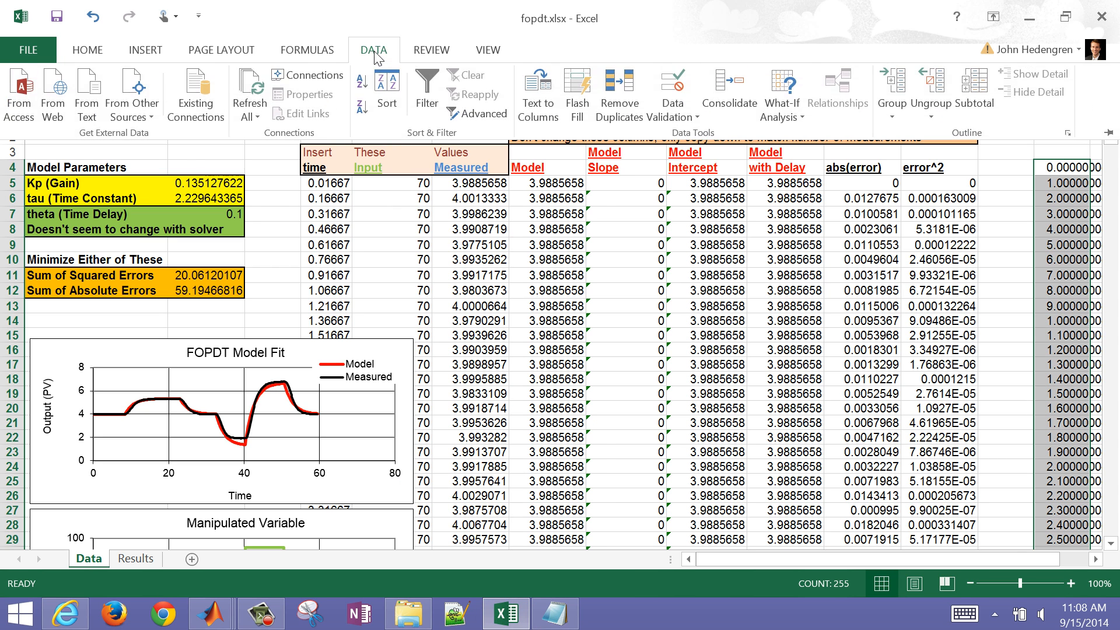
pyautogui.click(537, 93)
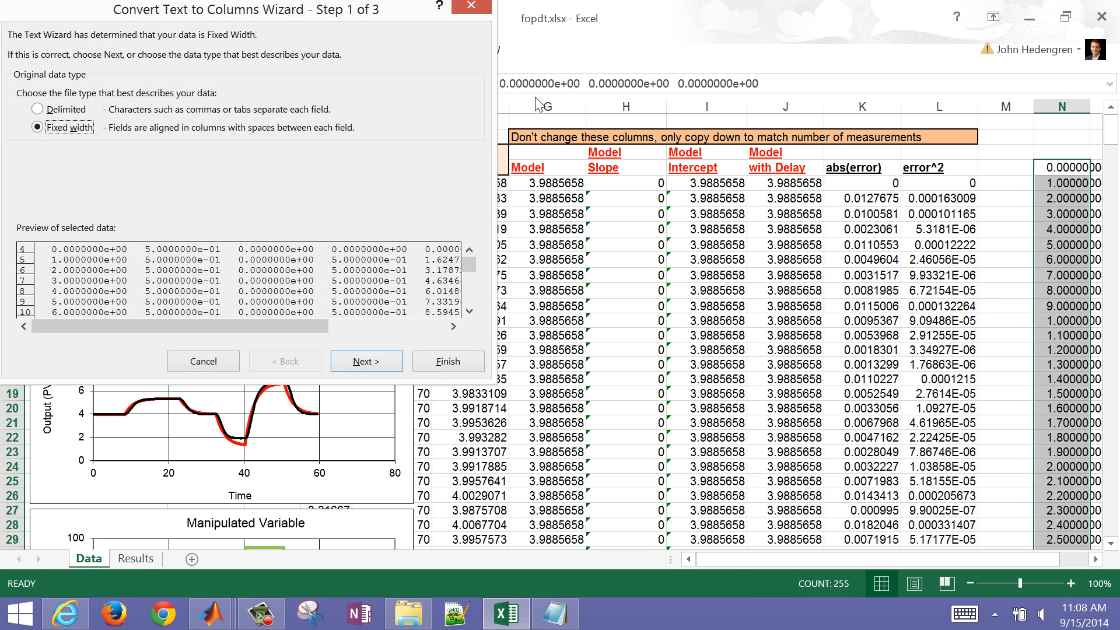
pyautogui.click(364, 361)
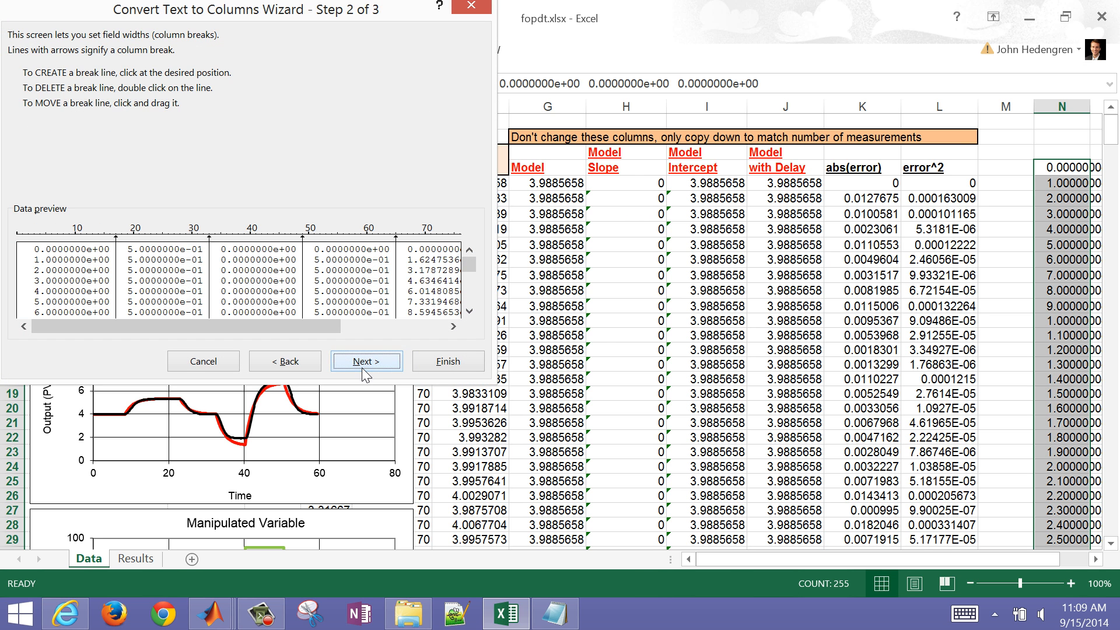
pyautogui.click(432, 361)
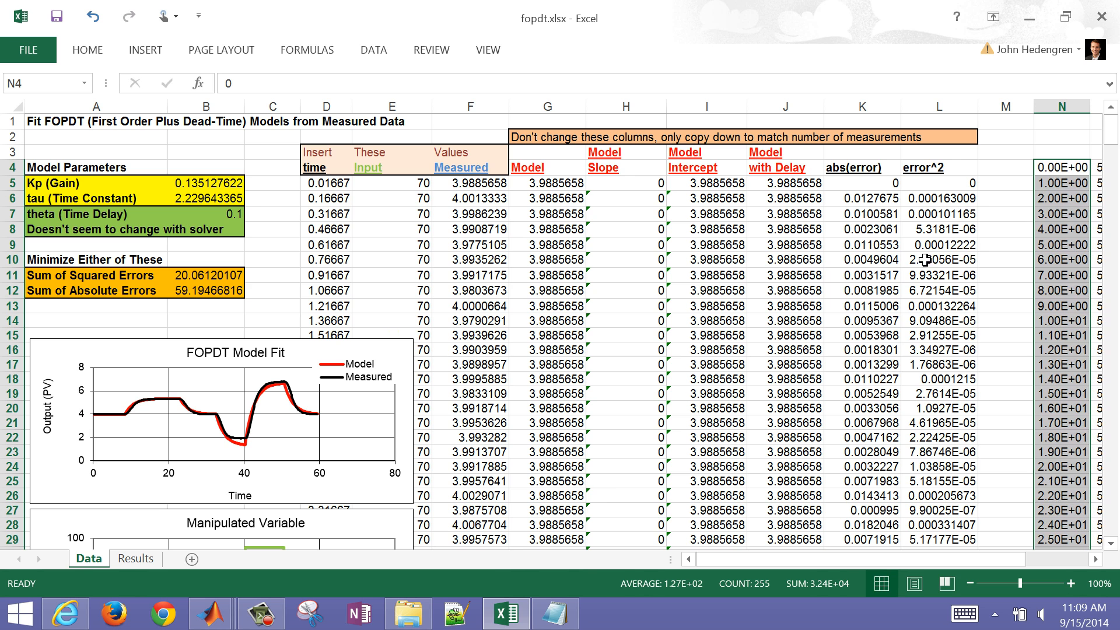
# - Copy the imported time values in column N, from N4 down to the last row
pyautogui.click(1072, 240)
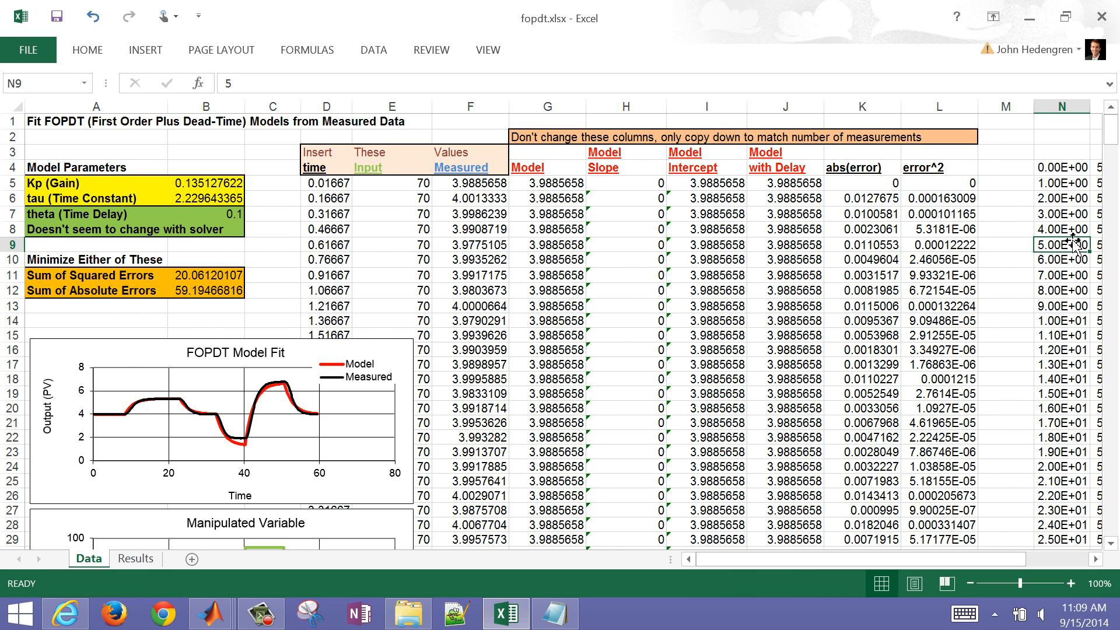
pyautogui.press('Right')
pyautogui.press('Right')
pyautogui.press('Right')
pyautogui.press('Right')
pyautogui.press('Right')
pyautogui.press('Left')
pyautogui.press('Left')
pyautogui.press('Left')
pyautogui.press('Left')
pyautogui.press('Left')
pyautogui.press('Up')
pyautogui.press('Up')
pyautogui.press('Up')
pyautogui.press('Up')
pyautogui.press('Up')
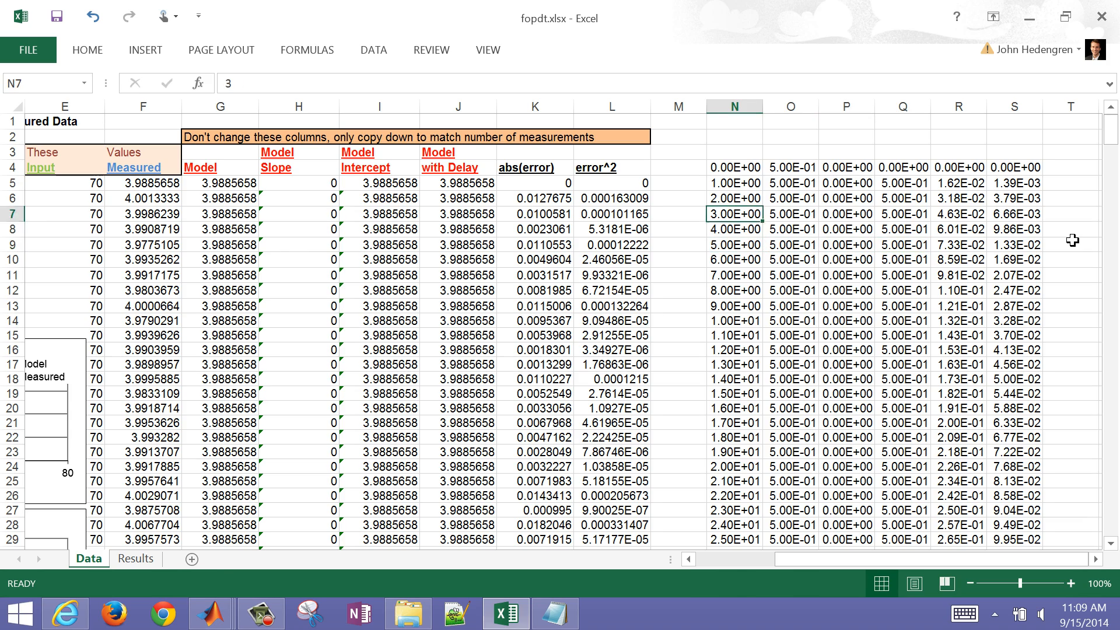
pyautogui.hotkey('ctrl', 'shift', 'Down')
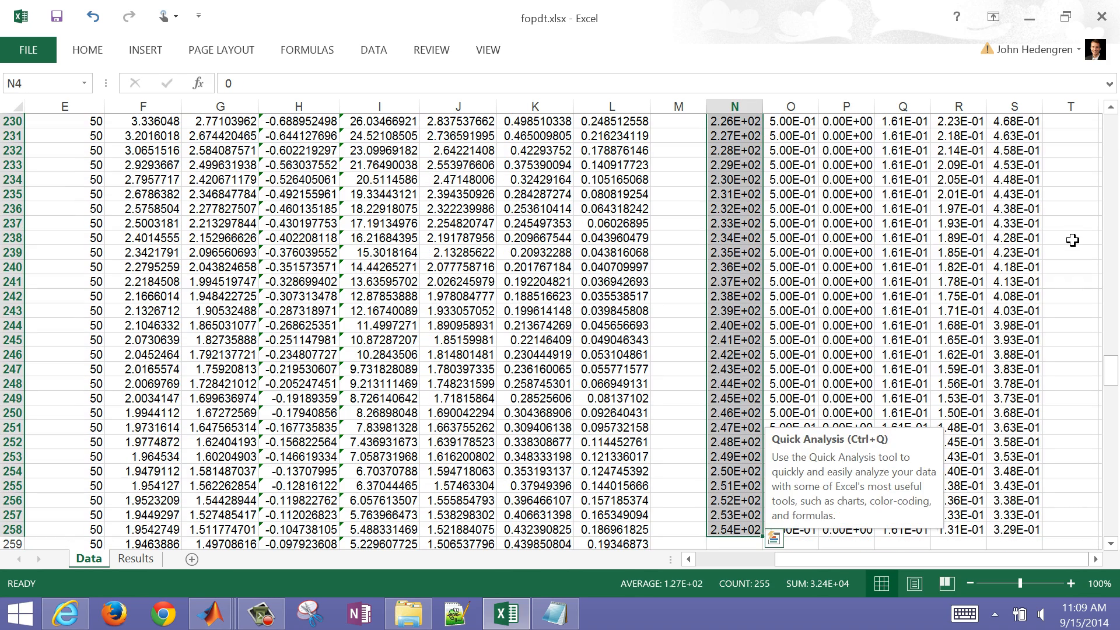
pyautogui.hotkey('ctrl', 'c')
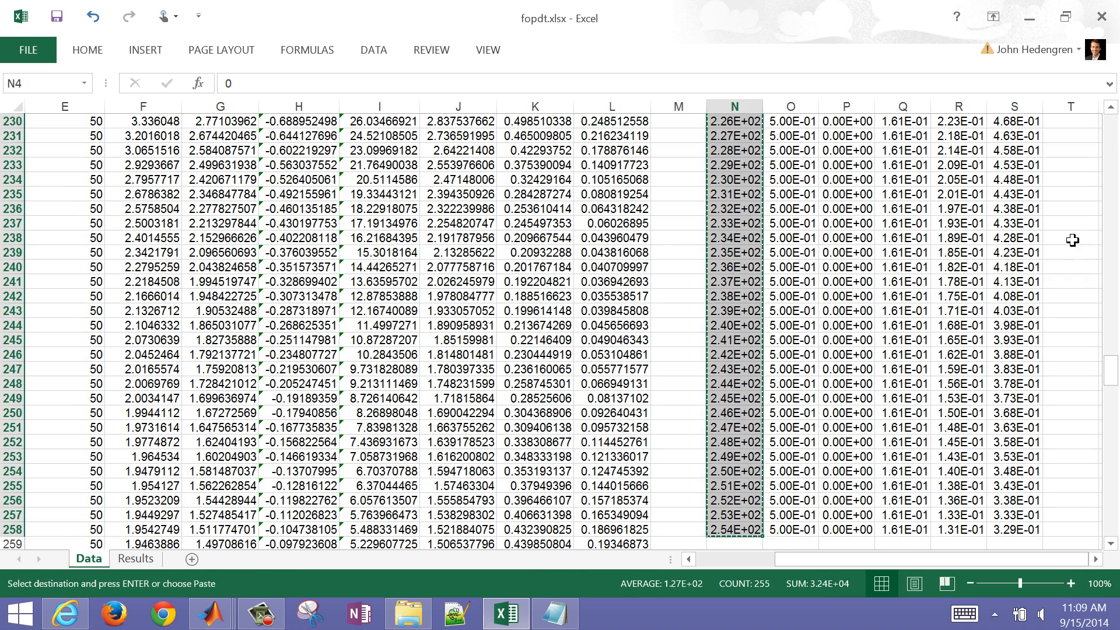
# - Paste the copied time values into the time column starting at D5 and autofit the column width
pyautogui.press('Up')
pyautogui.press('Up')
pyautogui.press('Up')
pyautogui.press('Down')
pyautogui.press('Down')
pyautogui.press('Down')
pyautogui.press('Down')
pyautogui.press('Left')
pyautogui.press('Left')
pyautogui.press('Left')
pyautogui.press('Left')
pyautogui.press('Left')
pyautogui.press('Left')
pyautogui.press('Left')
pyautogui.press('Left')
pyautogui.press('Left')
pyautogui.press('Left')
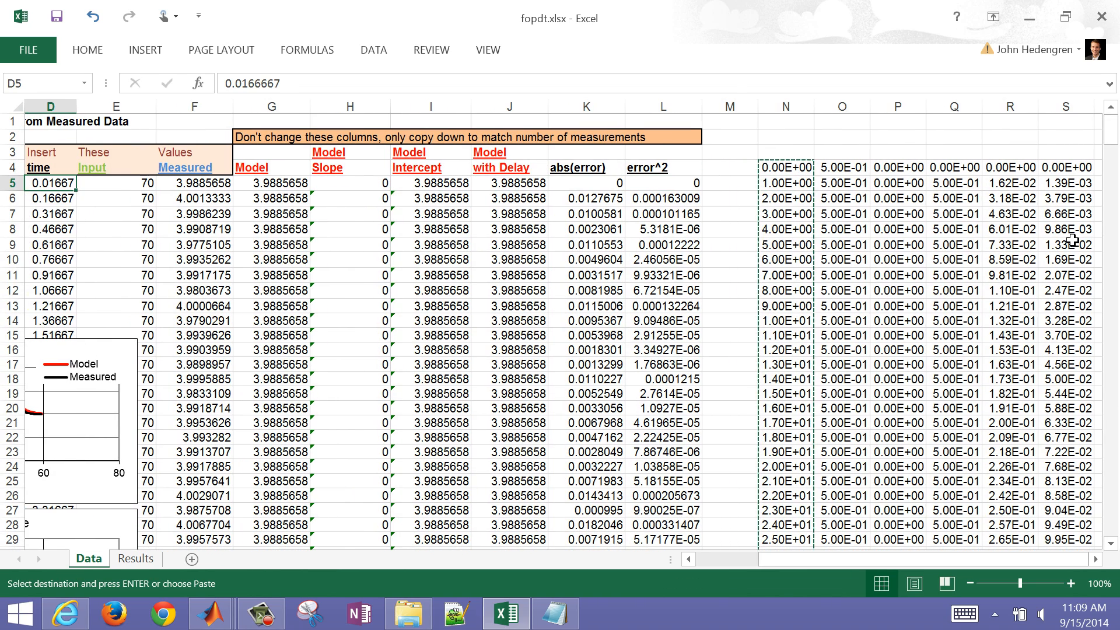
pyautogui.hotkey('ctrl', 'v')
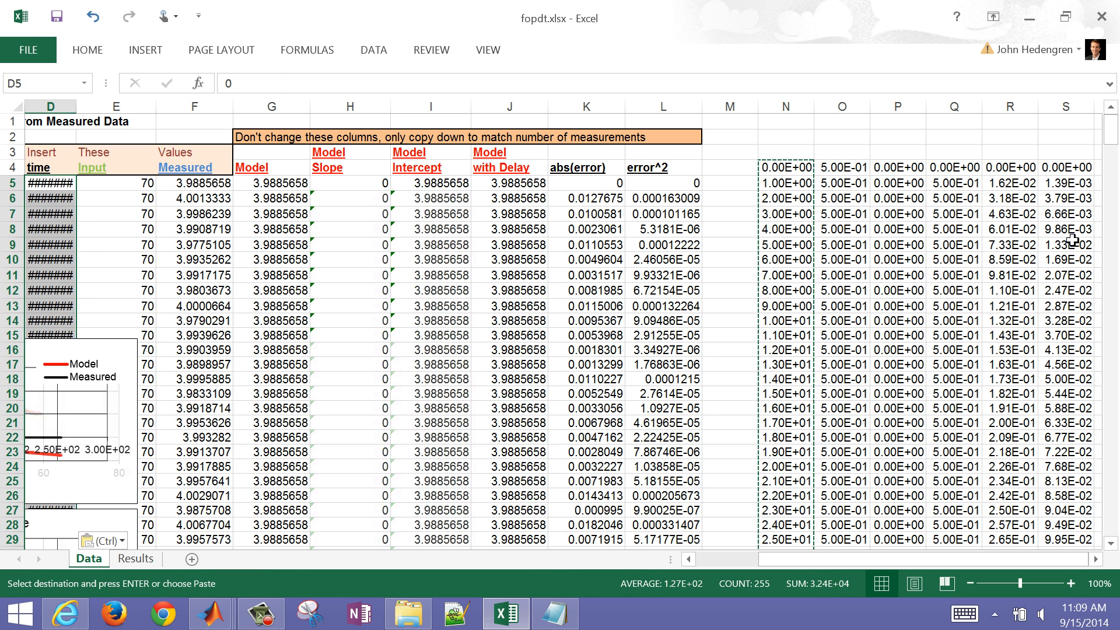
pyautogui.doubleClick(73, 106)
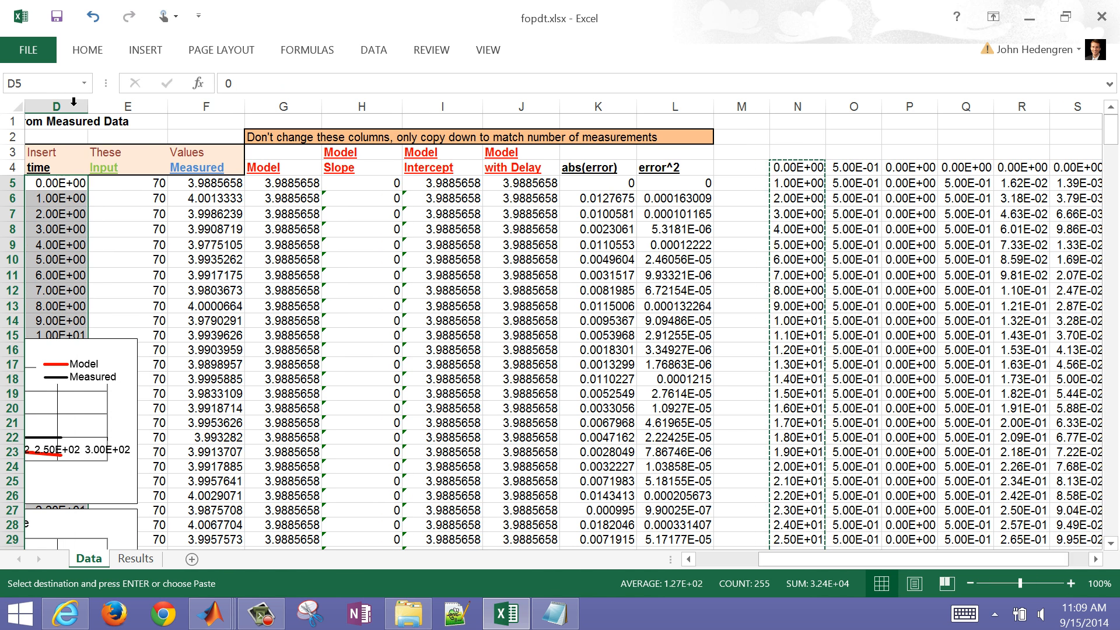
# - Copy the imported pump input values in column Q, from Q4 down to the last row
pyautogui.click(119, 185)
pyautogui.press('Right')
pyautogui.press('Right')
pyautogui.press('Right')
pyautogui.press('Right')
pyautogui.press('Right')
pyautogui.press('Right')
pyautogui.press('Right')
pyautogui.press('Right')
pyautogui.press('Right')
pyautogui.press('Right')
pyautogui.press('Right')
pyautogui.press('Right')
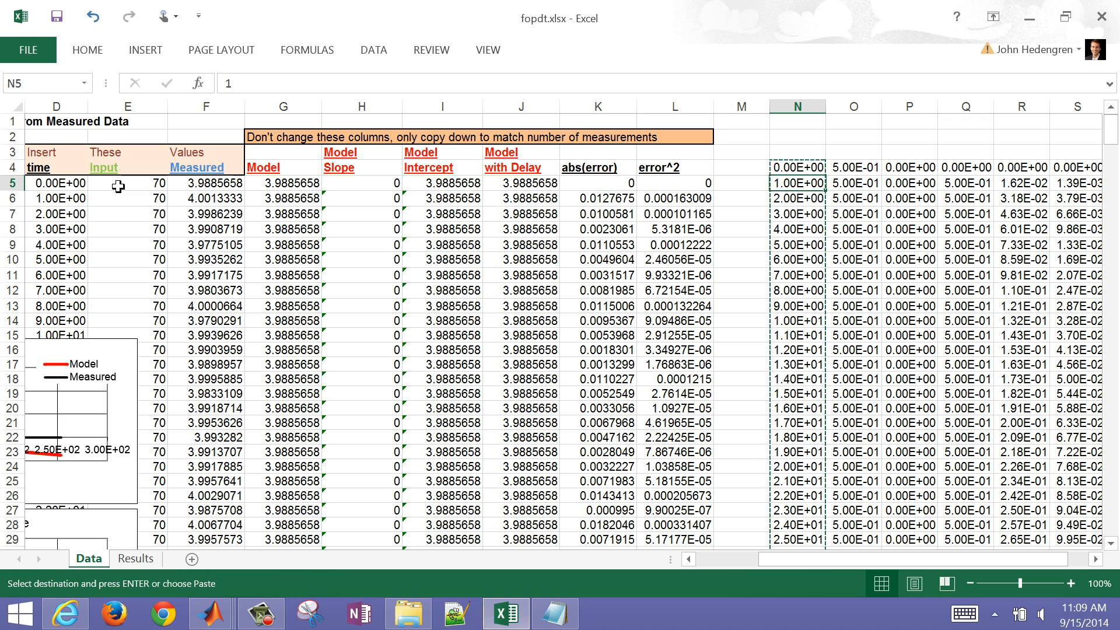
pyautogui.press('Up')
pyautogui.hotkey('ctrl', 'shift', 'Down')
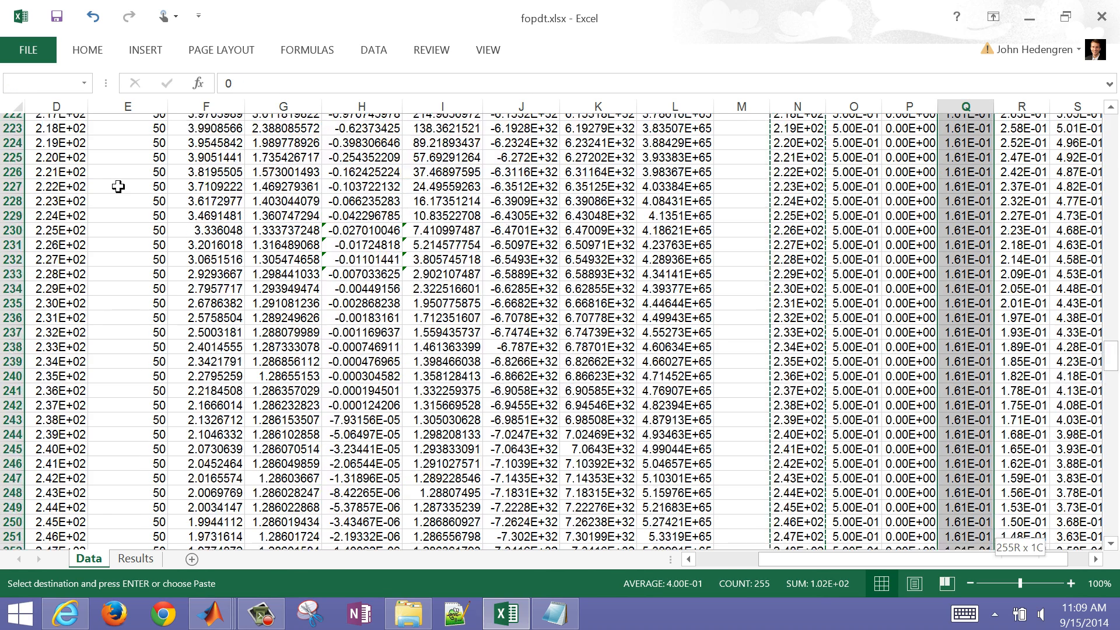
pyautogui.hotkey('ctrl', 'c')
# - Paste the copied pump values into the Input column starting at E5
pyautogui.hotkey('ctrl', 'Up')
pyautogui.press('Left')
pyautogui.press('Left')
pyautogui.press('Left')
pyautogui.press('Left')
pyautogui.press('Left')
pyautogui.press('Left')
pyautogui.press('Left')
pyautogui.press('Left')
pyautogui.press('Left')
pyautogui.press('Left')
pyautogui.press('Left')
pyautogui.press('Left')
pyautogui.press('Left')
pyautogui.press('Left')
pyautogui.press('Left')
pyautogui.press('Right')
pyautogui.press('Right')
pyautogui.press('Right')
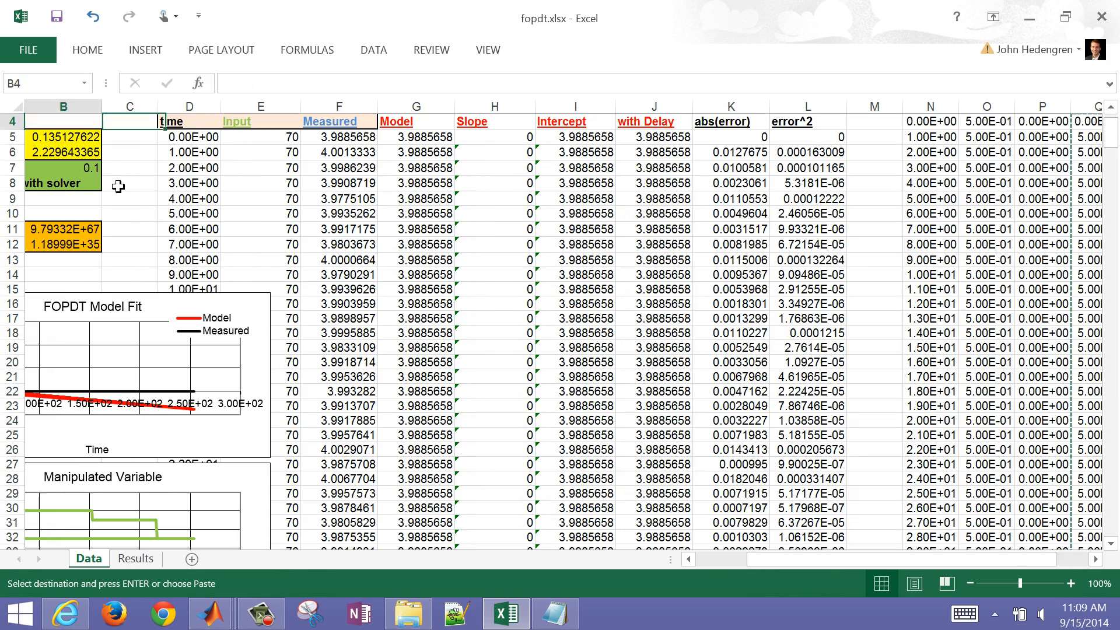
pyautogui.press('Down')
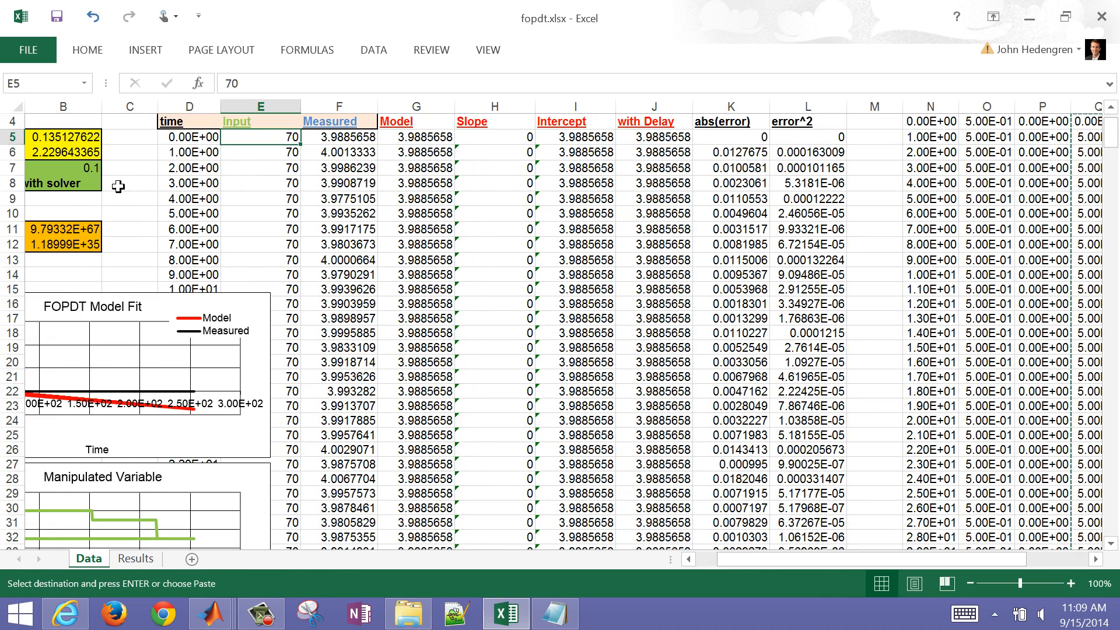
pyautogui.hotkey('ctrl', 'v')
# - Copy the imported level values in column S, from S4 down to the last row
pyautogui.press('Right')
pyautogui.press('Right')
pyautogui.press('Right')
pyautogui.press('Right')
pyautogui.press('Right')
pyautogui.press('Right')
pyautogui.press('Right')
pyautogui.press('Right')
pyautogui.press('Right')
pyautogui.press('Right')
pyautogui.press('Right')
pyautogui.press('Right')
pyautogui.press('Right')
pyautogui.press('Right')
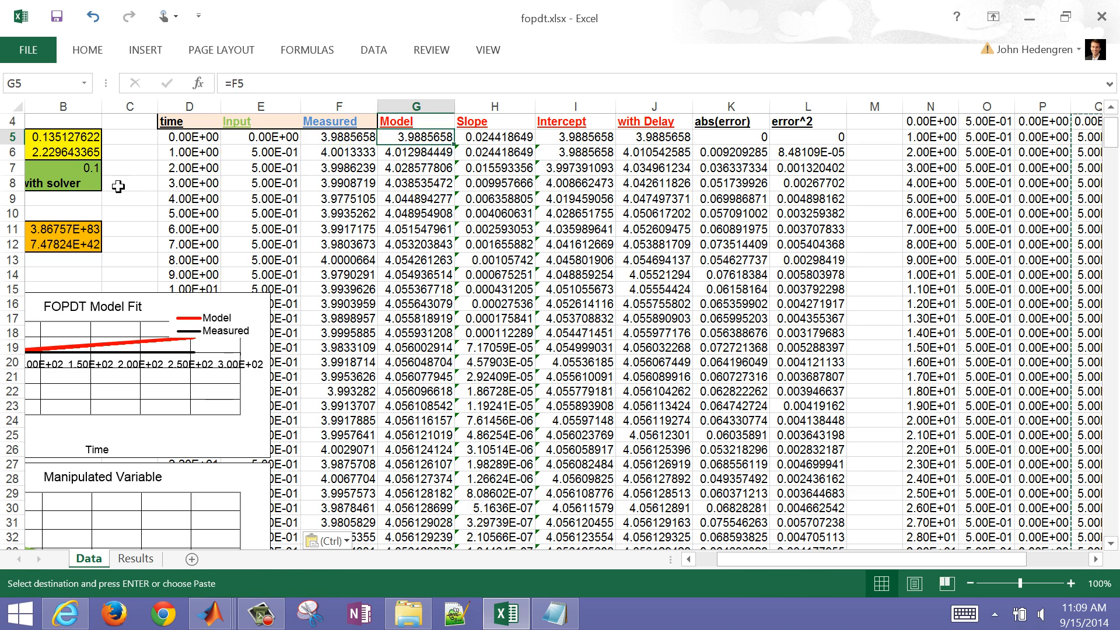
pyautogui.press('Up')
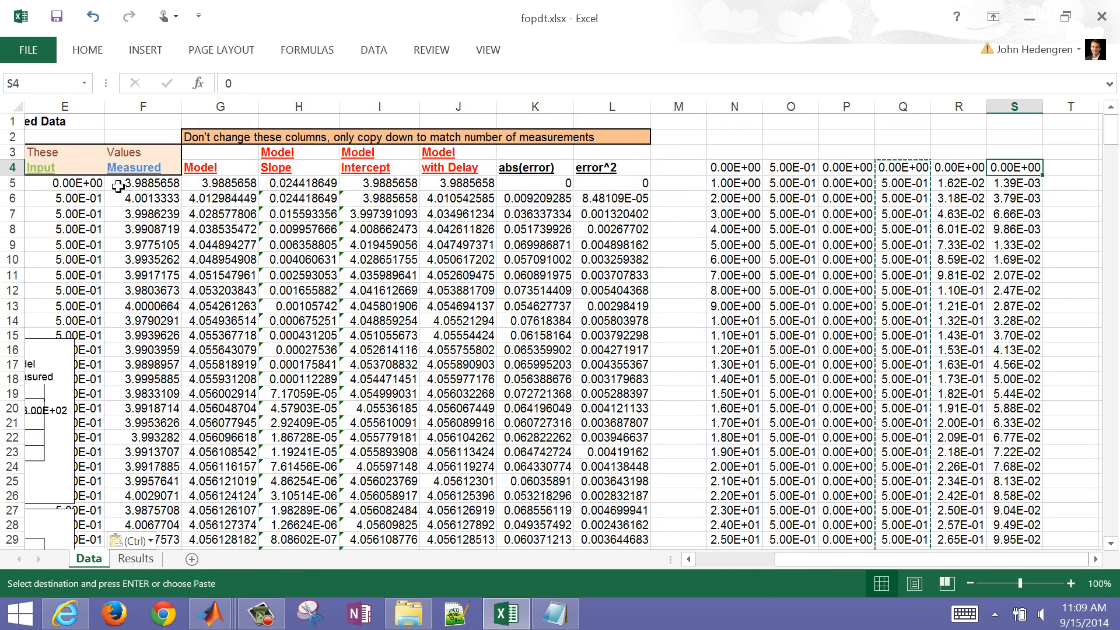
pyautogui.hotkey('ctrl', 'shift', 'Down')
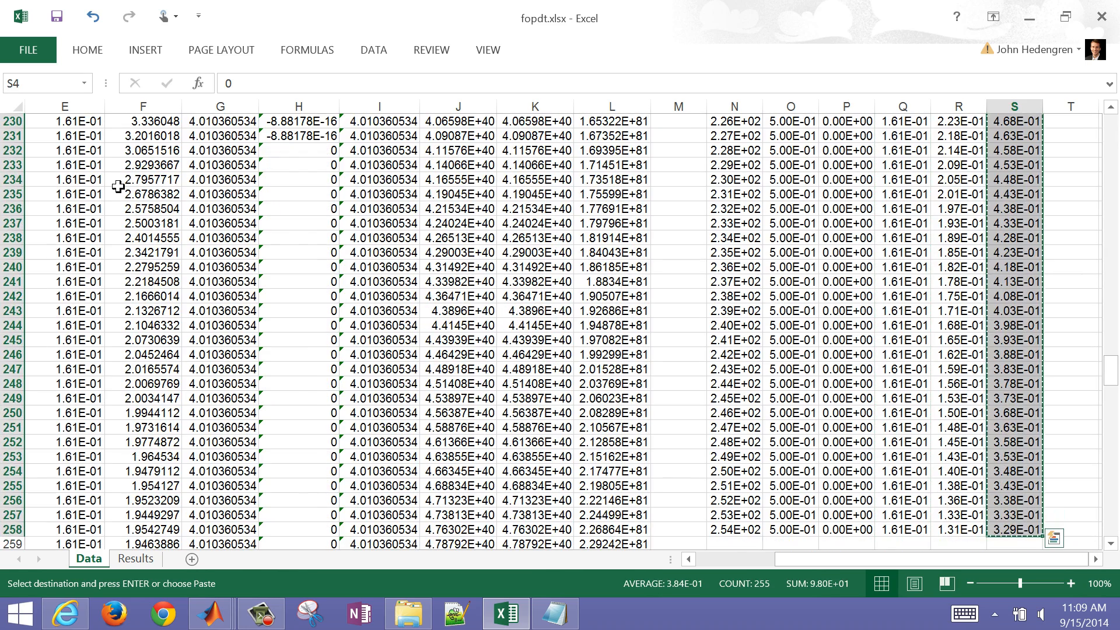
# - Paste the copied level values into the Measured column starting at F5
pyautogui.press('Left')
pyautogui.press('Left')
pyautogui.press('Left')
pyautogui.press('Up')
pyautogui.press('Left')
pyautogui.press('Left')
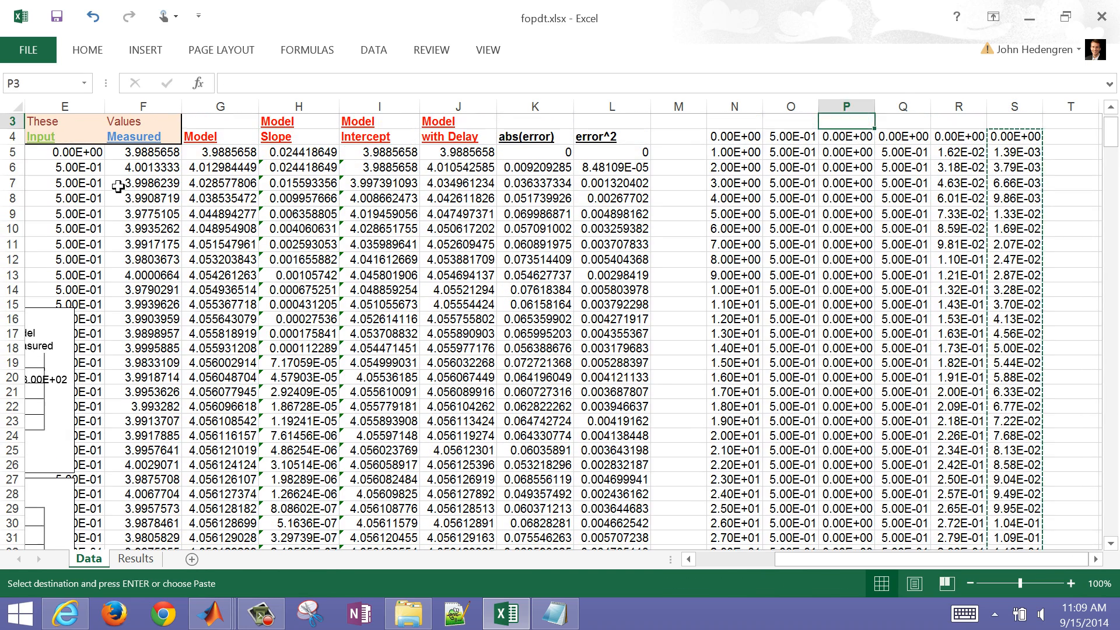
pyautogui.press('Left')
pyautogui.press('Left')
pyautogui.press('Left')
pyautogui.press('Left')
pyautogui.press('Left')
pyautogui.press('Left')
pyautogui.press('Left')
pyautogui.press('Left')
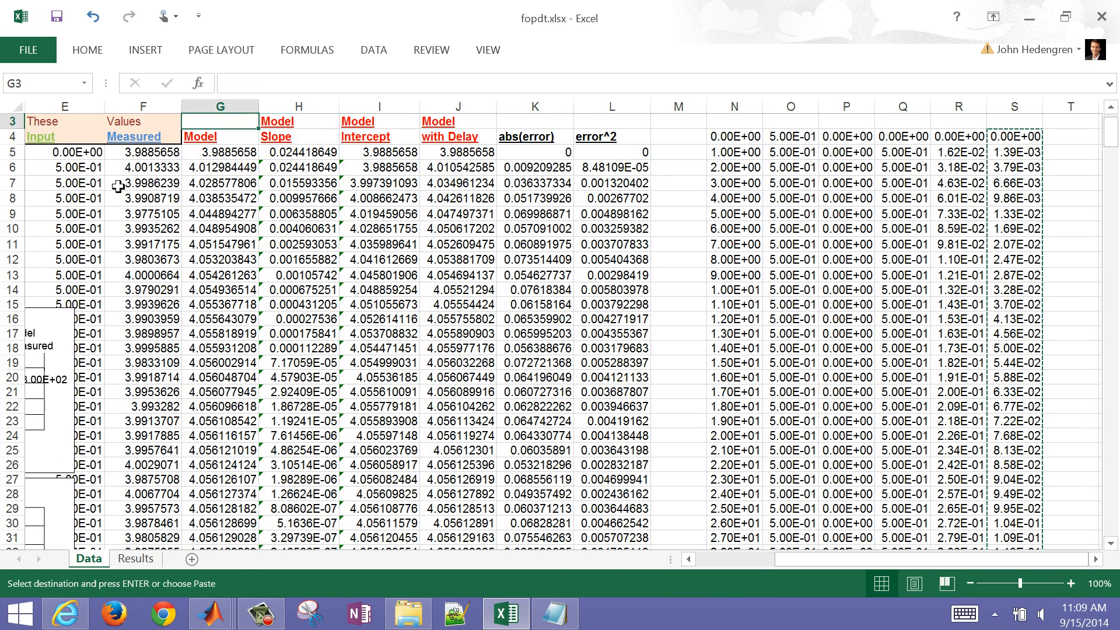
pyautogui.press('Left')
pyautogui.press('Left')
pyautogui.press('Down')
pyautogui.press('Right')
pyautogui.press('Right')
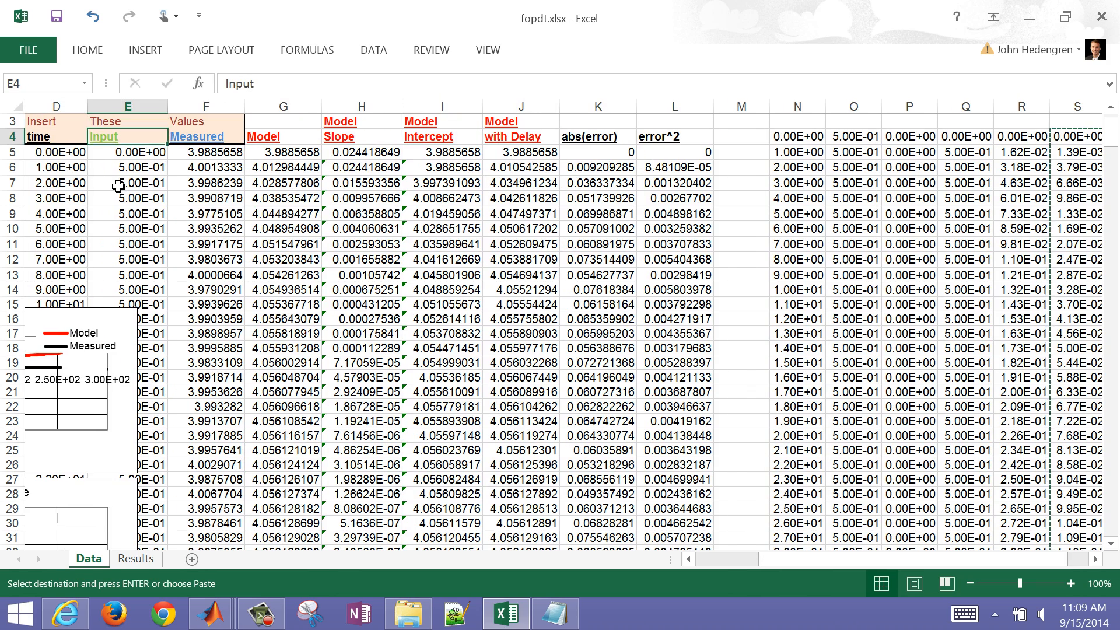
pyautogui.press('Down')
pyautogui.hotkey('ctrl', 'v')
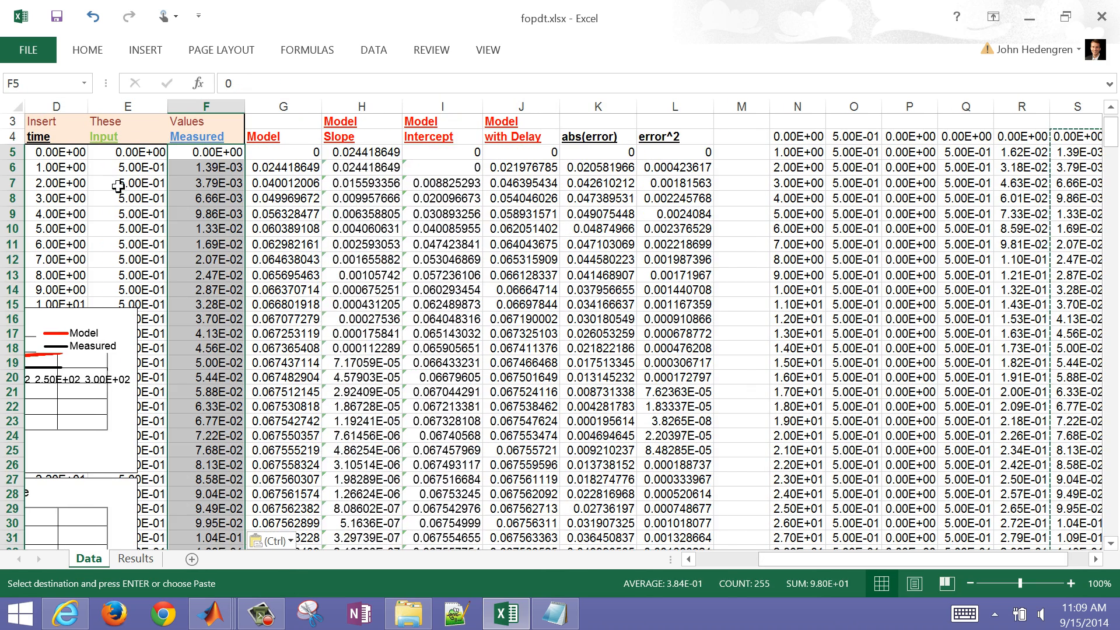
# - Clear the leftover old data and formulas in D260:L401 below the end of the pasted data
pyautogui.press('Down')
pyautogui.press('Down')
pyautogui.press('Down')
pyautogui.press('Down')
pyautogui.press('Down')
pyautogui.press('Down')
pyautogui.press('Down')
pyautogui.press('Down')
pyautogui.press('Down')
pyautogui.press('Down')
pyautogui.press('Down')
pyautogui.press('Down')
pyautogui.press('Down')
pyautogui.press('Down')
pyautogui.press('Down')
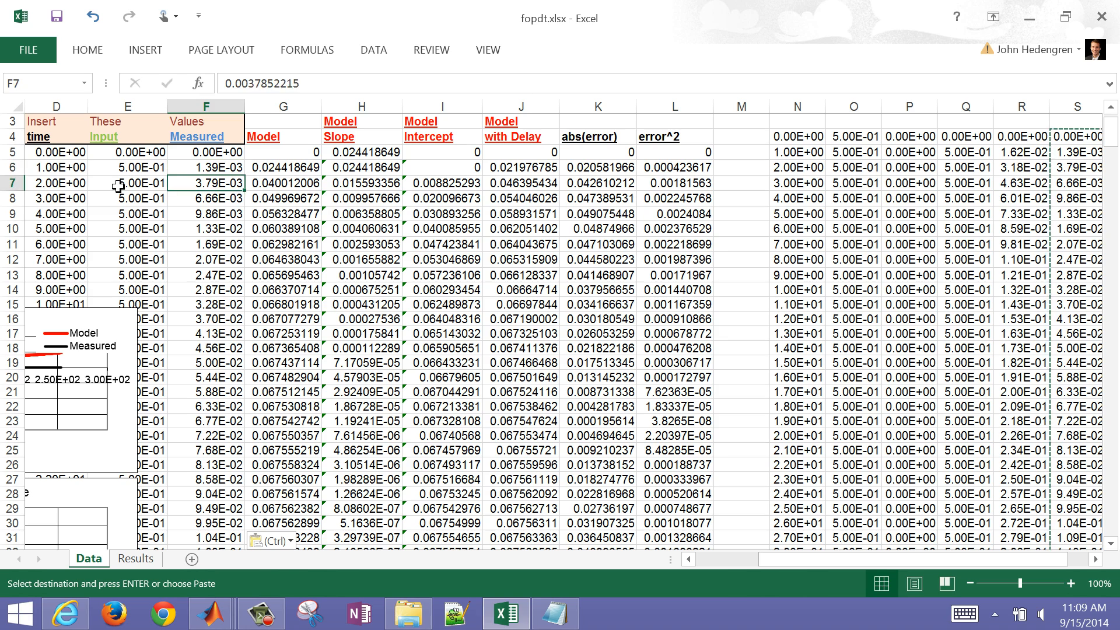
pyautogui.press('Right')
pyautogui.press('Right')
pyautogui.press('Right')
pyautogui.press('Right')
pyautogui.press('Right')
pyautogui.press('Right')
pyautogui.press('Right')
pyautogui.press('Right')
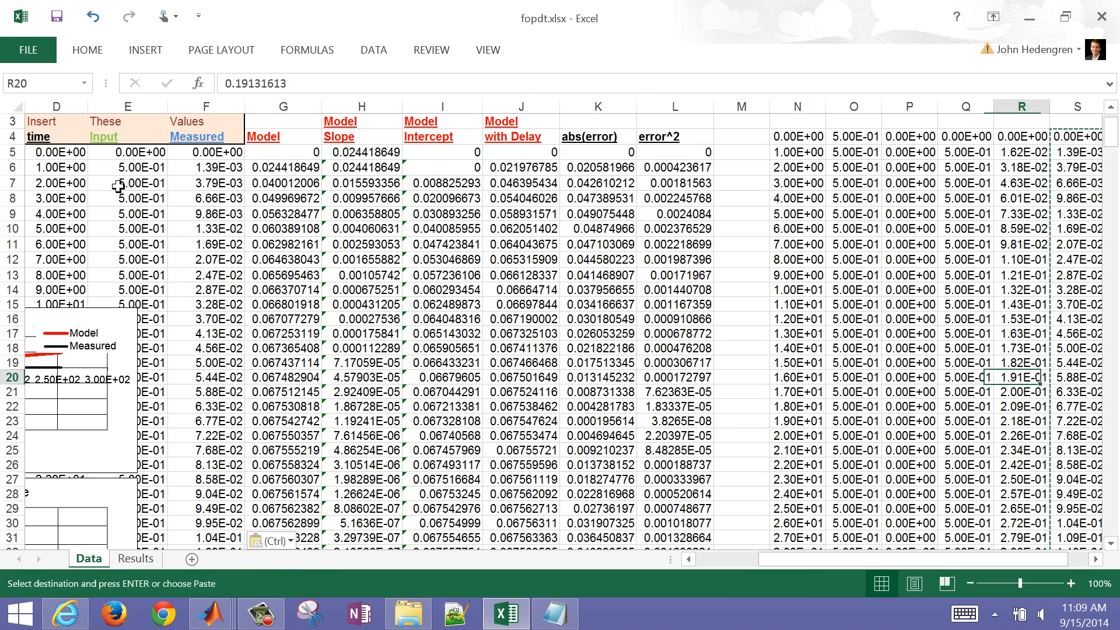
pyautogui.hotkey('ctrl', 'Down')
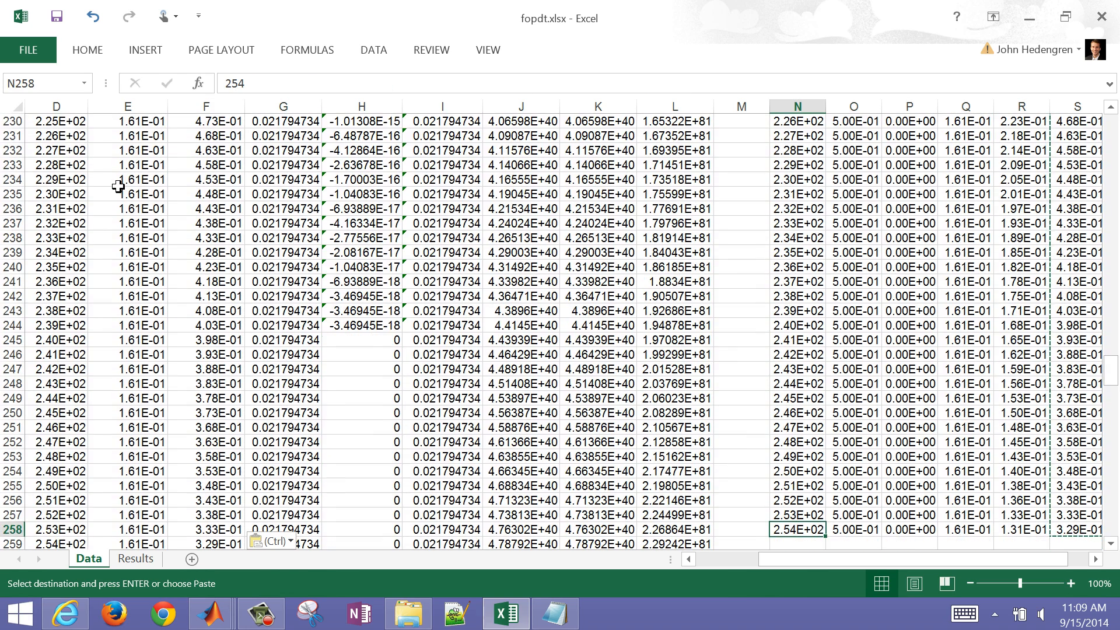
pyautogui.press('Left')
pyautogui.press('Left')
pyautogui.press('Left')
pyautogui.press('Left')
pyautogui.press('Left')
pyautogui.press('Left')
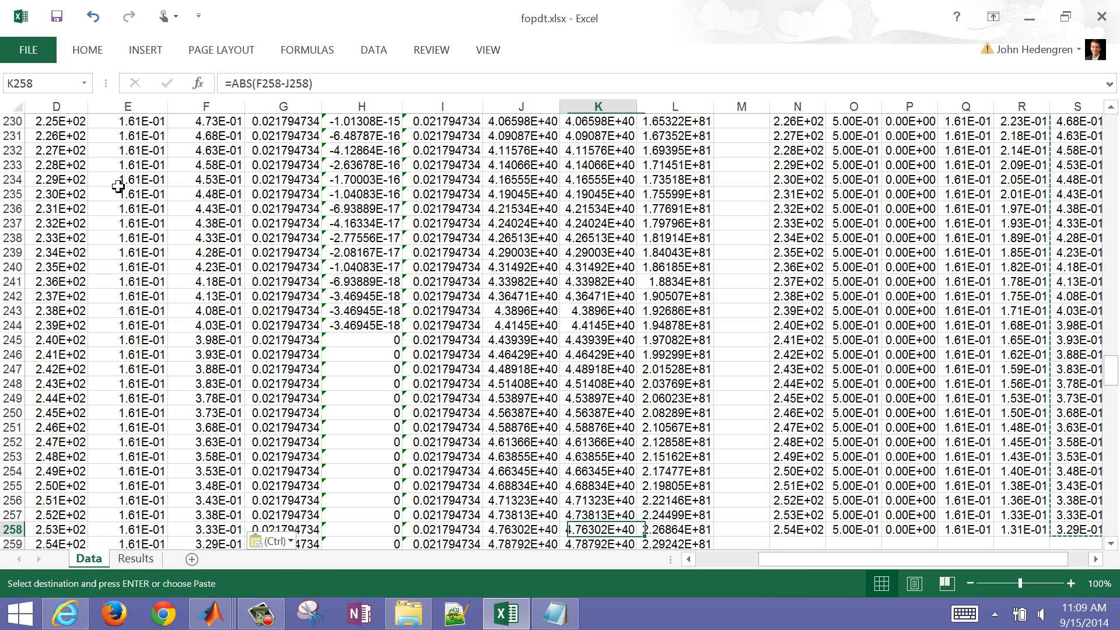
pyautogui.press('Up')
pyautogui.press('Up')
pyautogui.press('Up')
pyautogui.press('Up')
pyautogui.press('Up')
pyautogui.press('Up')
pyautogui.press('Up')
pyautogui.press('Up')
pyautogui.press('Up')
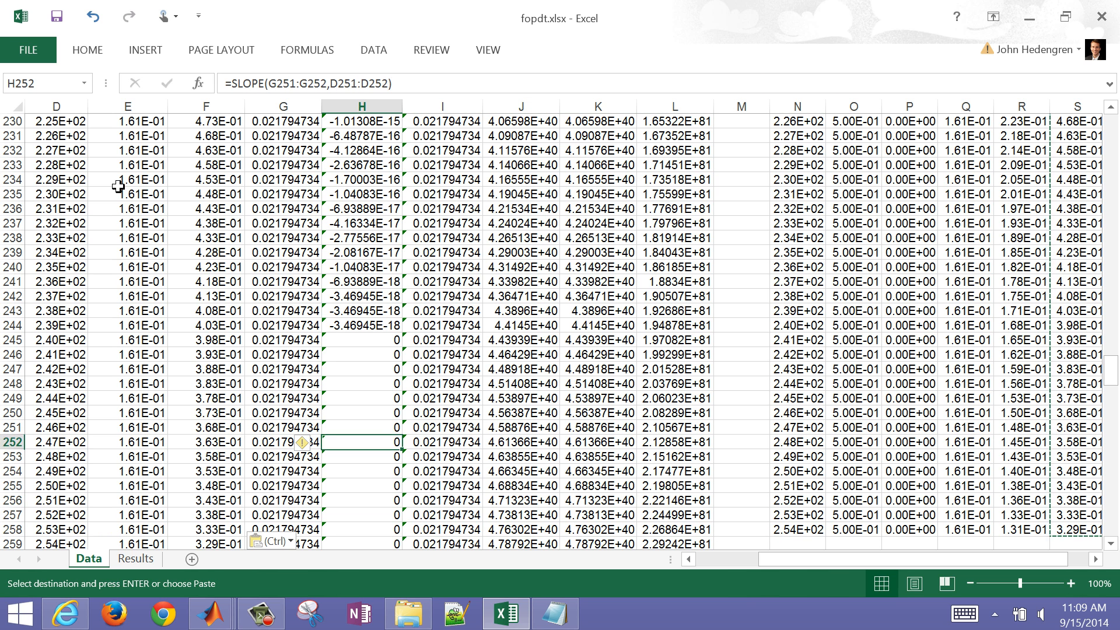
pyautogui.press('Down')
pyautogui.press('Down')
pyautogui.press('Down')
pyautogui.press('Down')
pyautogui.press('Down')
pyautogui.press('Down')
pyautogui.press('Down')
pyautogui.press('Down')
pyautogui.press('Down')
pyautogui.press('Down')
pyautogui.press('Down')
pyautogui.press('Down')
pyautogui.press('Down')
pyautogui.press('Down')
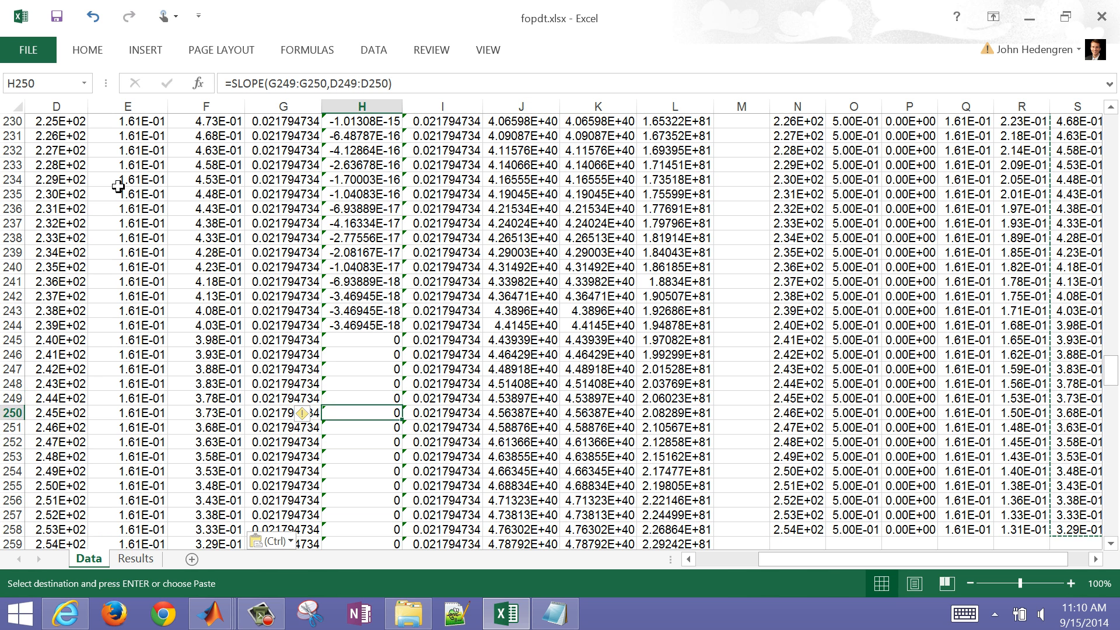
pyautogui.press('Up')
pyautogui.press('Up')
pyautogui.press('Up')
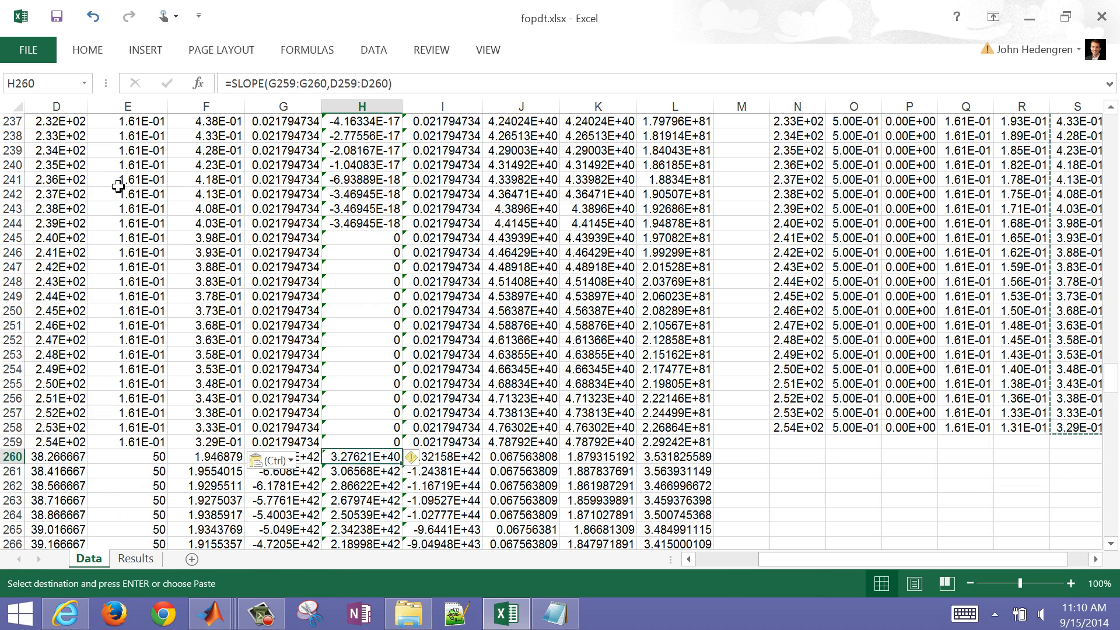
pyautogui.press('Left')
pyautogui.press('Left')
pyautogui.press('Left')
pyautogui.press('Left')
pyautogui.press('Left')
pyautogui.press('Left')
pyautogui.press('Right')
pyautogui.press('Right')
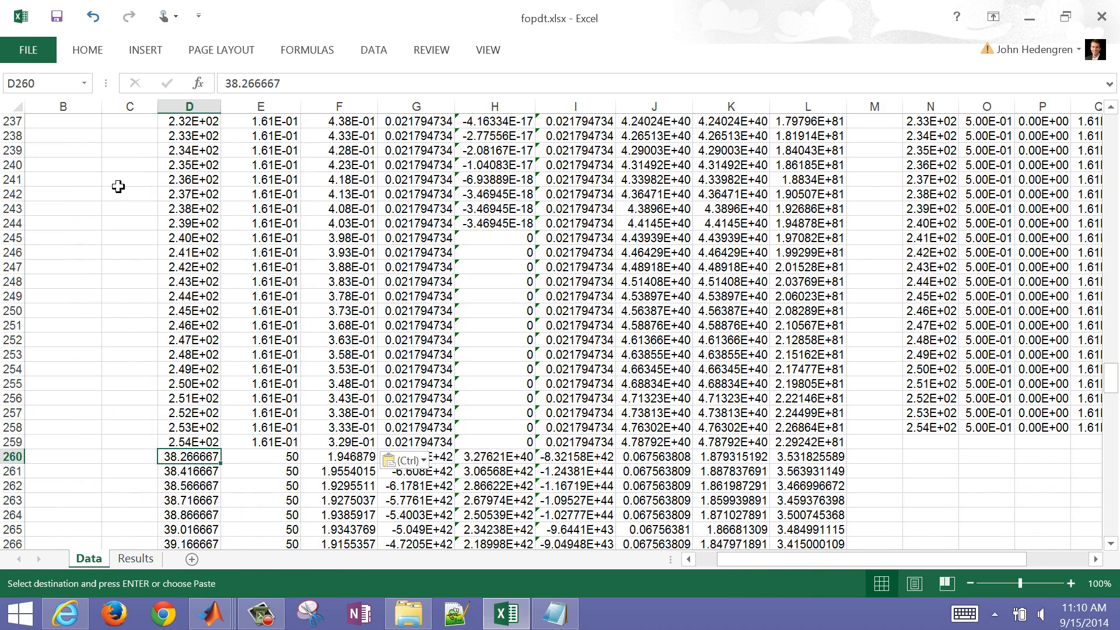
pyautogui.hotkey('shift', 'Right')
pyautogui.hotkey('shift', 'Right')
pyautogui.hotkey('shift', 'Right')
pyautogui.hotkey('shift', 'Right')
pyautogui.hotkey('shift', 'Right')
pyautogui.hotkey('shift', 'Right')
pyautogui.hotkey('shift', 'Right')
pyautogui.hotkey('shift', 'Right')
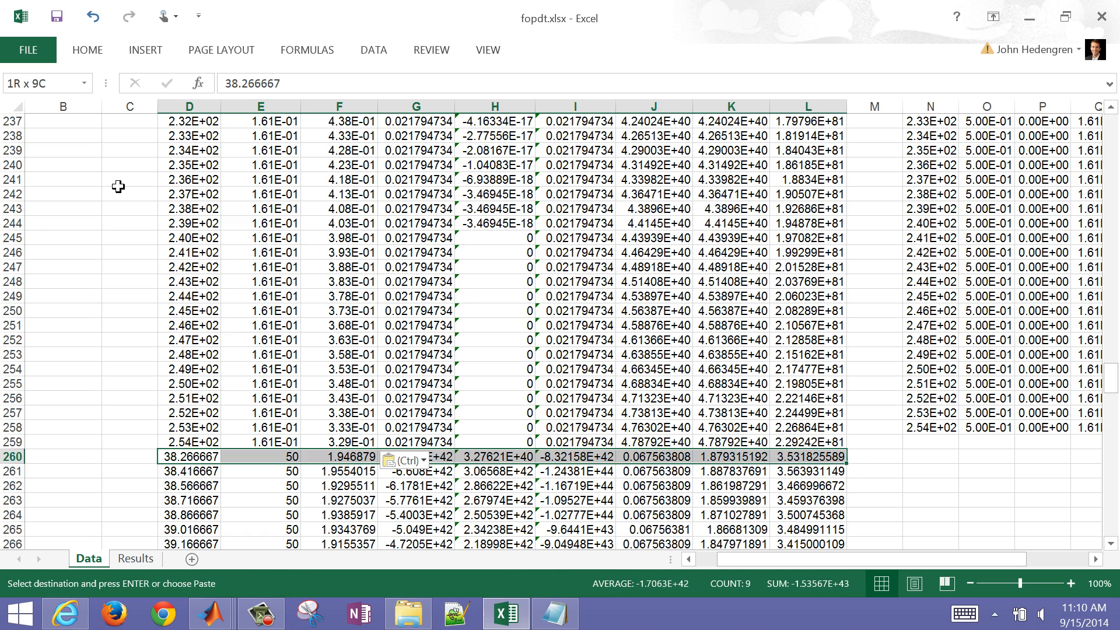
pyautogui.hotkey('ctrl', 'shift', 'Down')
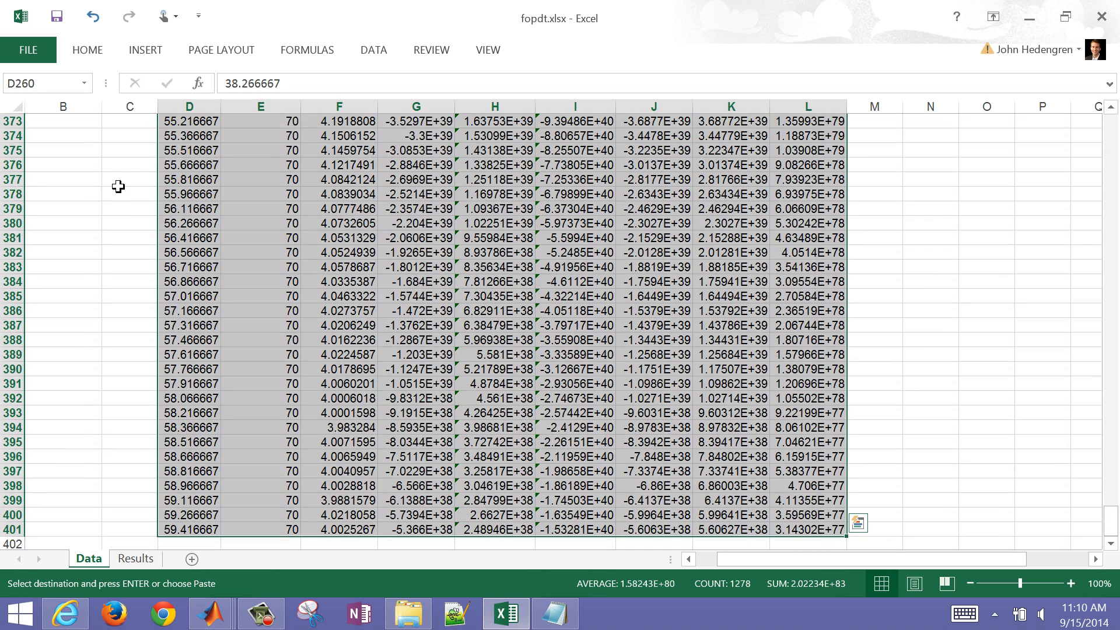
pyautogui.press('Delete')
pyautogui.press('Right')
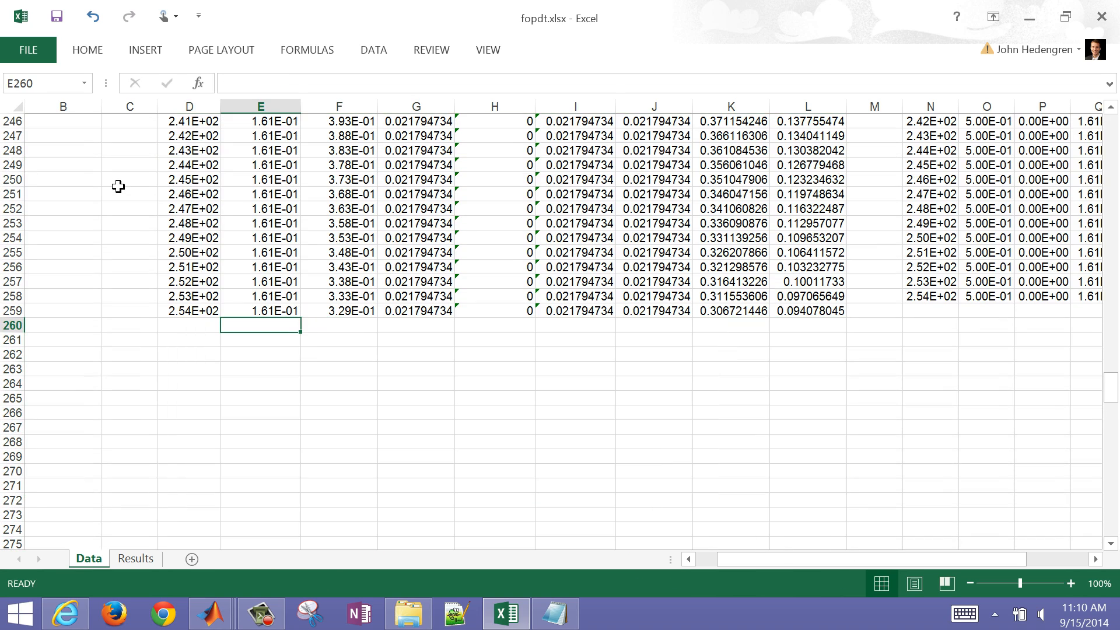
# - Return to the top of the sheet, examine the FOPDT model fit chart, and select the model parameter cells B5:B7
pyautogui.press('Right')
pyautogui.press('Right')
pyautogui.press('Right')
pyautogui.press('Right')
pyautogui.press('Right')
pyautogui.press('Right')
pyautogui.press('Right')
pyautogui.press('Right')
pyautogui.press('Right')
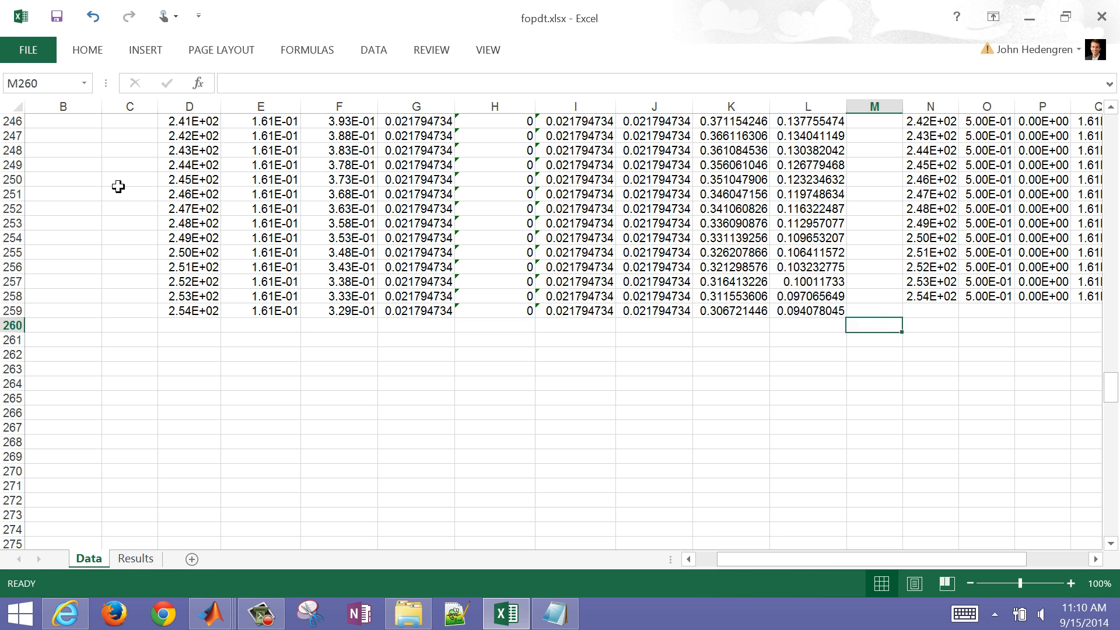
pyautogui.press('Up')
pyautogui.hotkey('ctrl', 'Up')
pyautogui.hotkey('ctrl', 'Up')
pyautogui.press('Up')
pyautogui.press('Down')
pyautogui.press('Left')
pyautogui.press('Left')
pyautogui.press('Left')
pyautogui.press('Left')
pyautogui.press('Left')
pyautogui.press('Left')
pyautogui.press('Left')
pyautogui.press('Left')
pyautogui.press('Left')
pyautogui.press('Left')
pyautogui.press('Left')
pyautogui.press('Left')
pyautogui.press('Left')
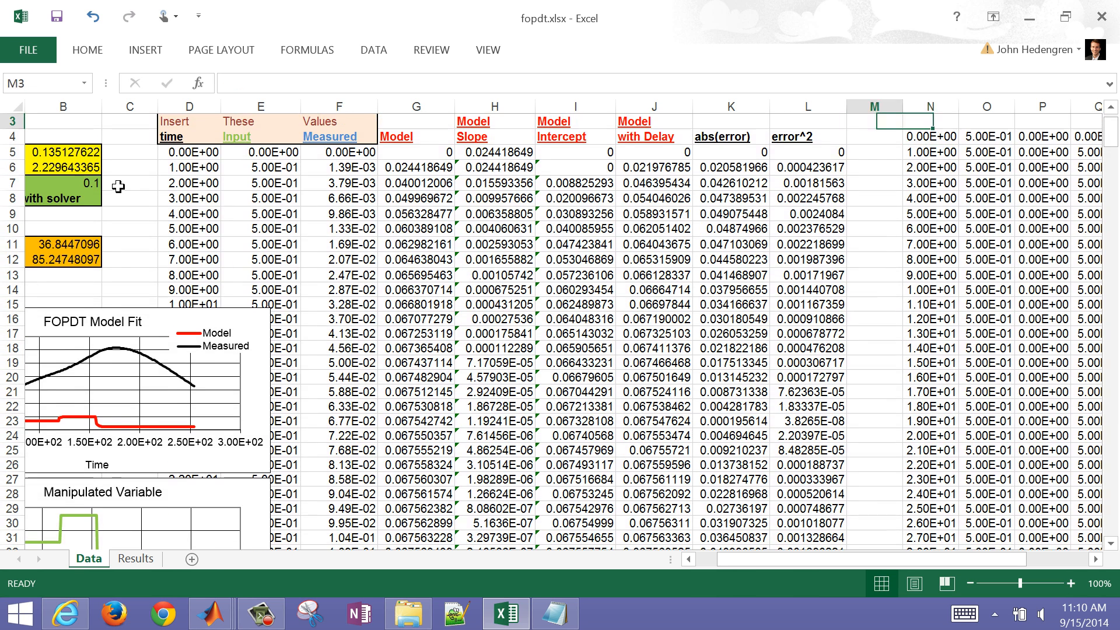
pyautogui.press('Down')
pyautogui.press('Down')
pyautogui.press('Down')
pyautogui.press('Down')
pyautogui.press('Down')
pyautogui.press('Down')
pyautogui.press('Down')
pyautogui.press('Down')
pyautogui.press('Down')
pyautogui.press('Down')
pyautogui.press('Down')
pyautogui.press('Down')
pyautogui.press('Down')
pyautogui.press('Down')
pyautogui.press('Down')
pyautogui.press('Down')
pyautogui.press('Right')
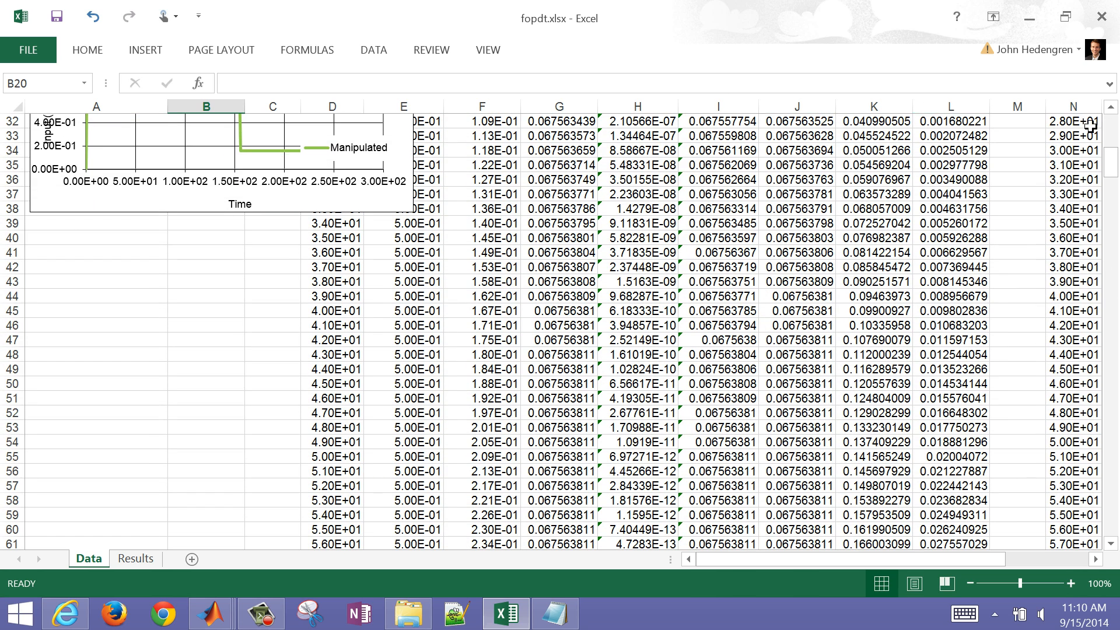
pyautogui.click(1111, 129)
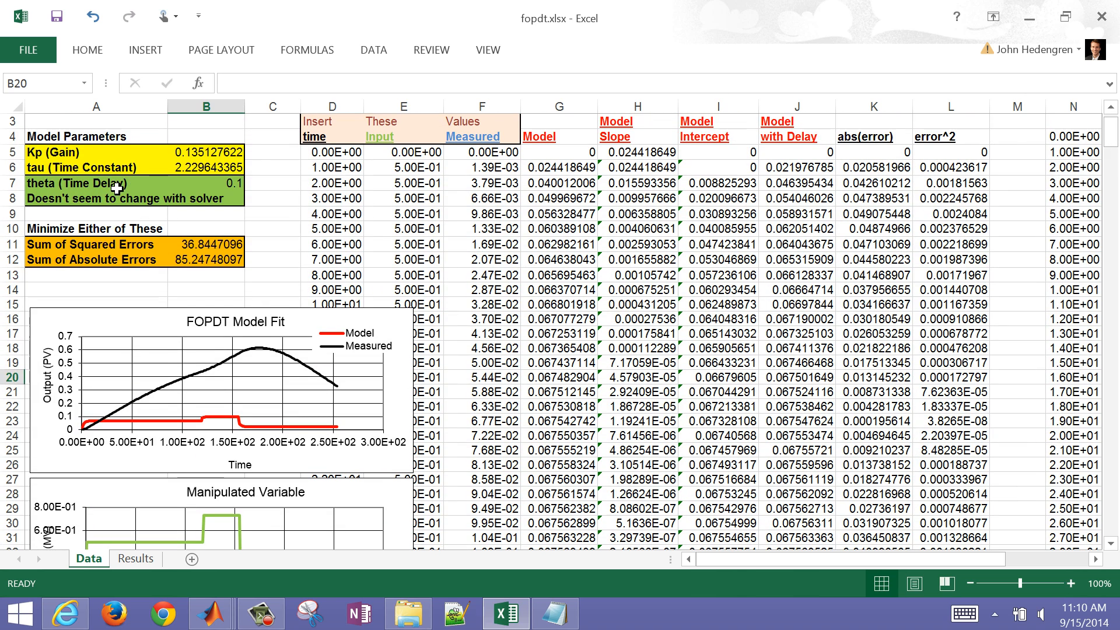
pyautogui.click(198, 150)
pyautogui.moveTo(198, 150); pyautogui.dragTo(205, 183)
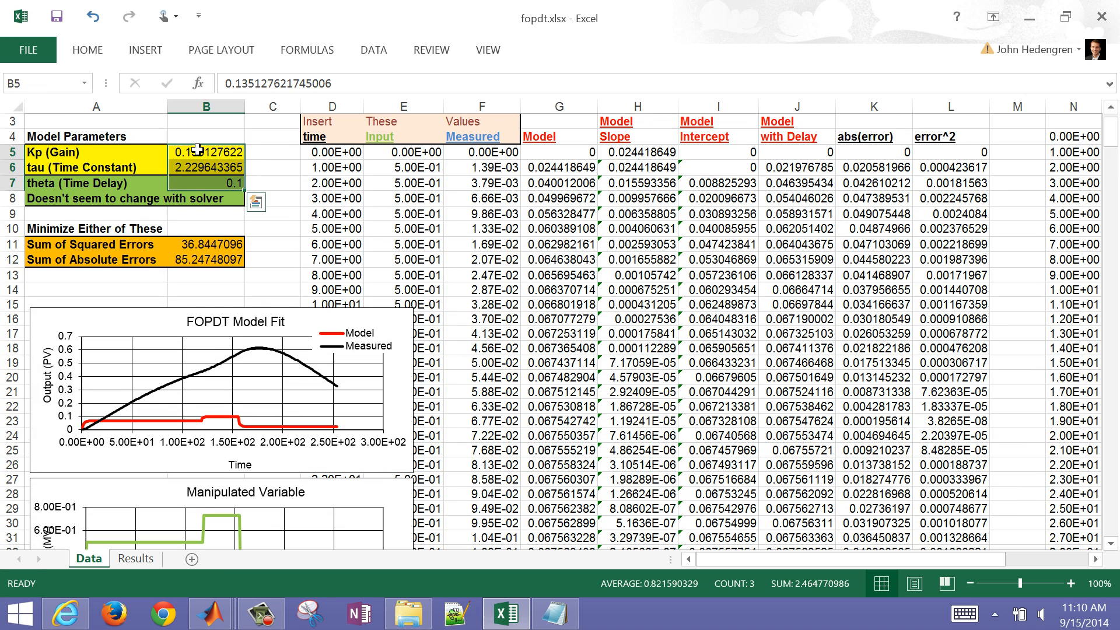
# - Try to activate Solver by selecting Solver Add-in in the program options' add-in list and accepting the options
pyautogui.click(376, 56)
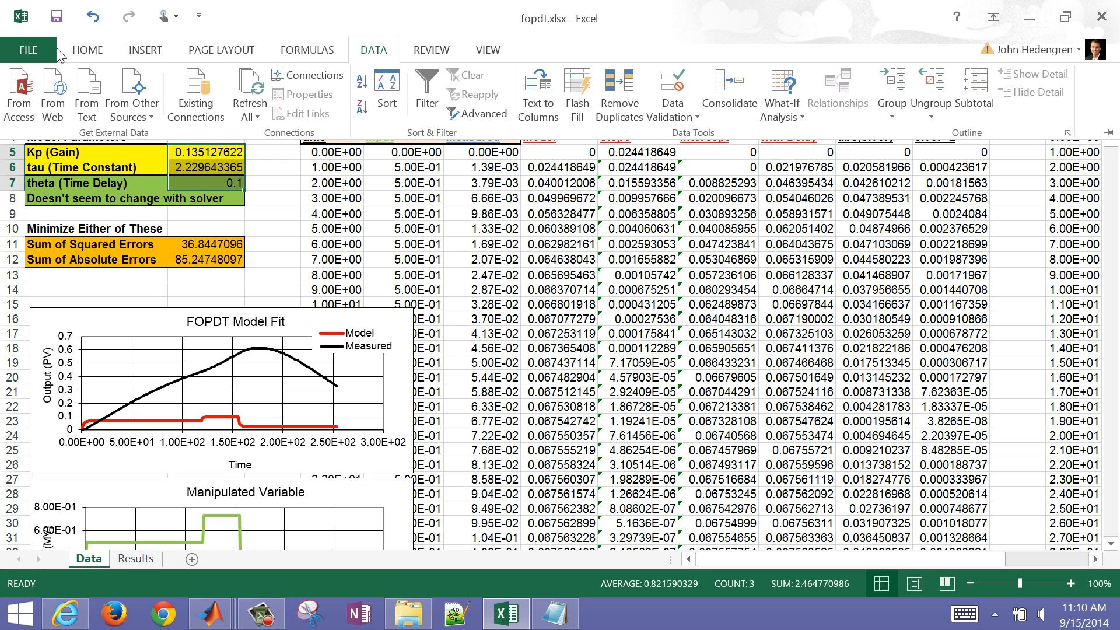
pyautogui.click(33, 48)
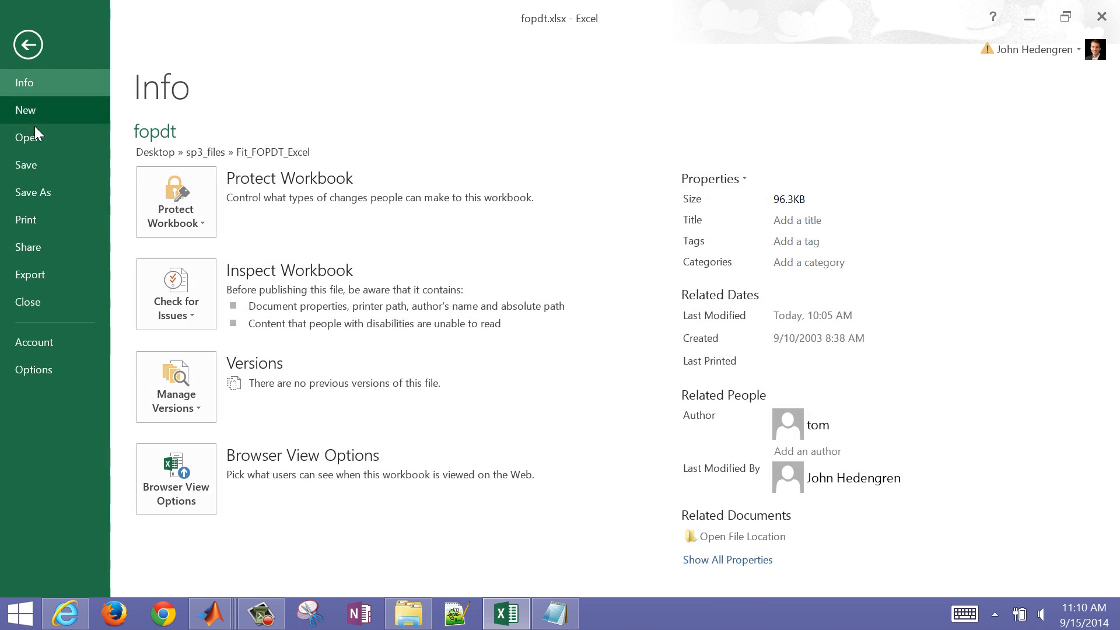
pyautogui.click(34, 370)
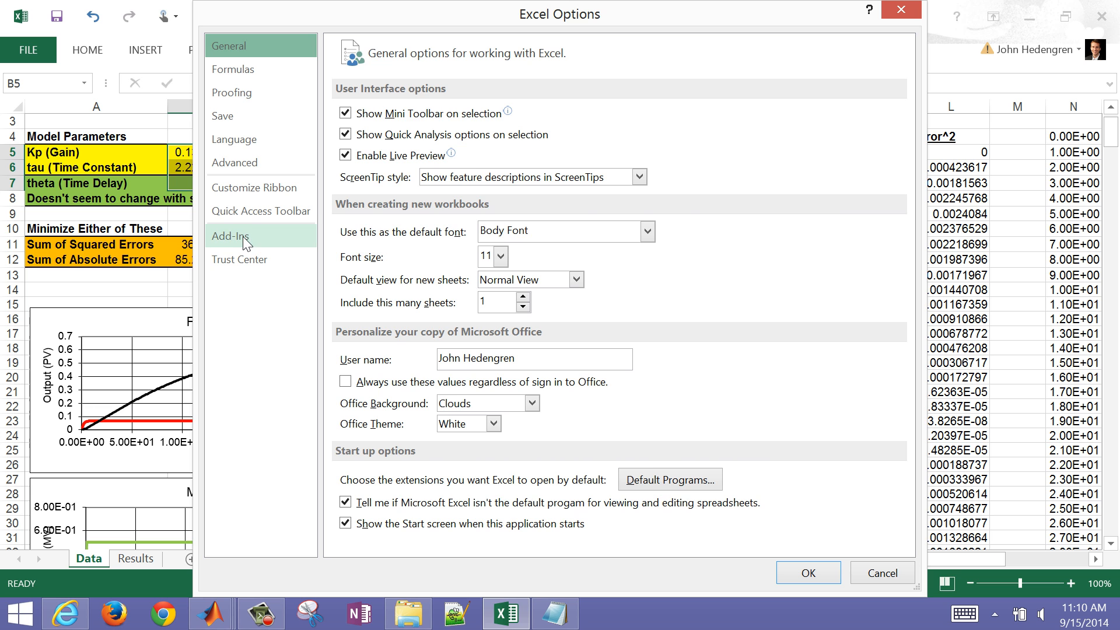
pyautogui.click(242, 236)
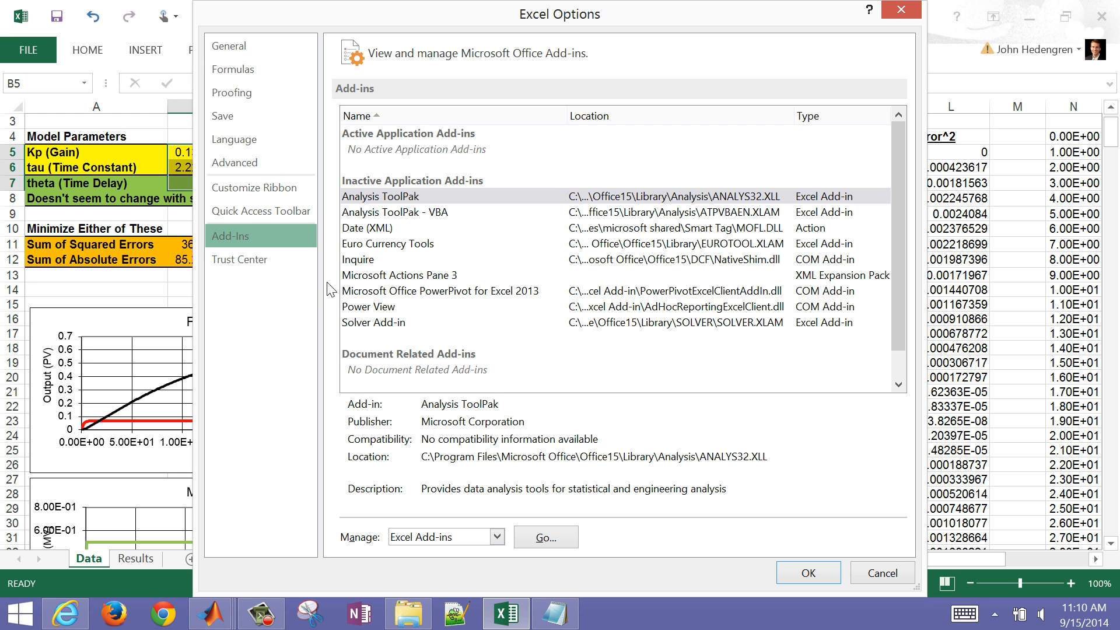
pyautogui.click(370, 323)
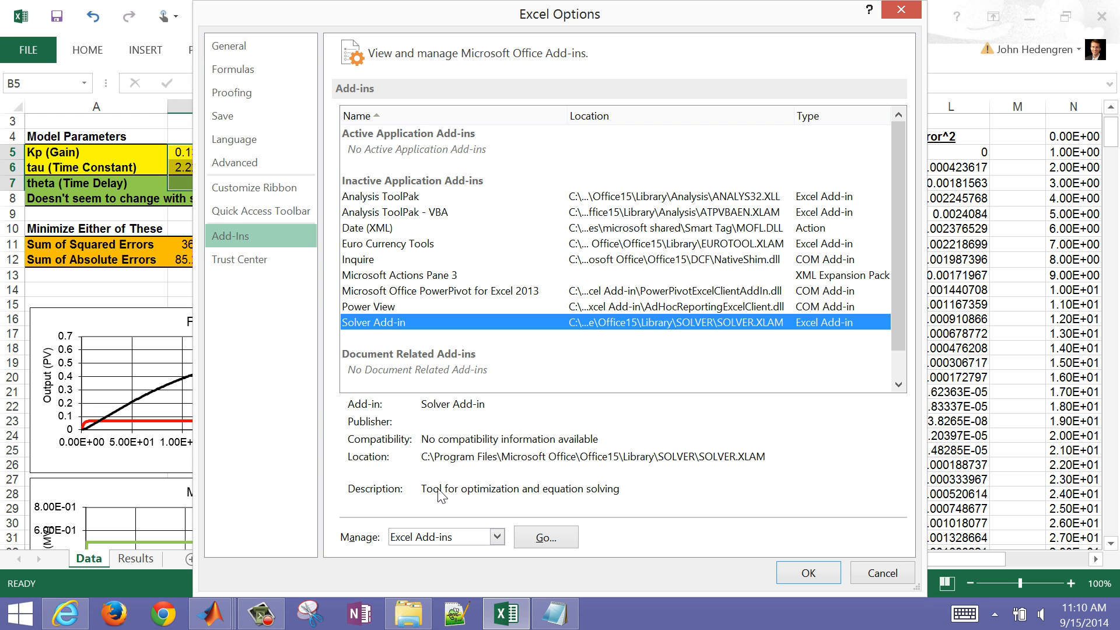
pyautogui.click(827, 571)
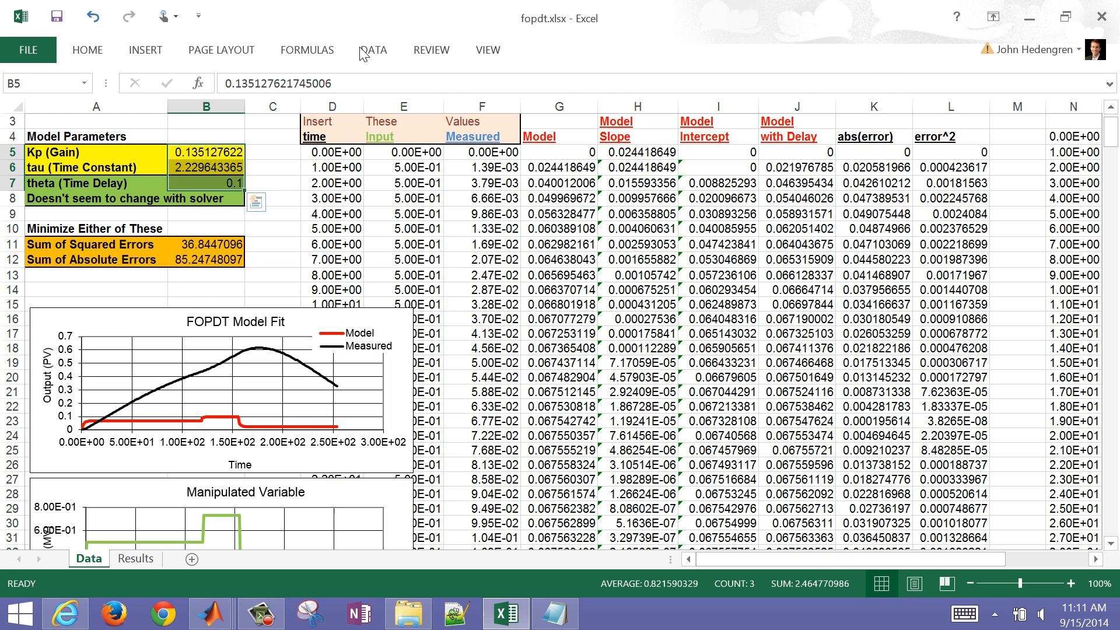
pyautogui.click(379, 51)
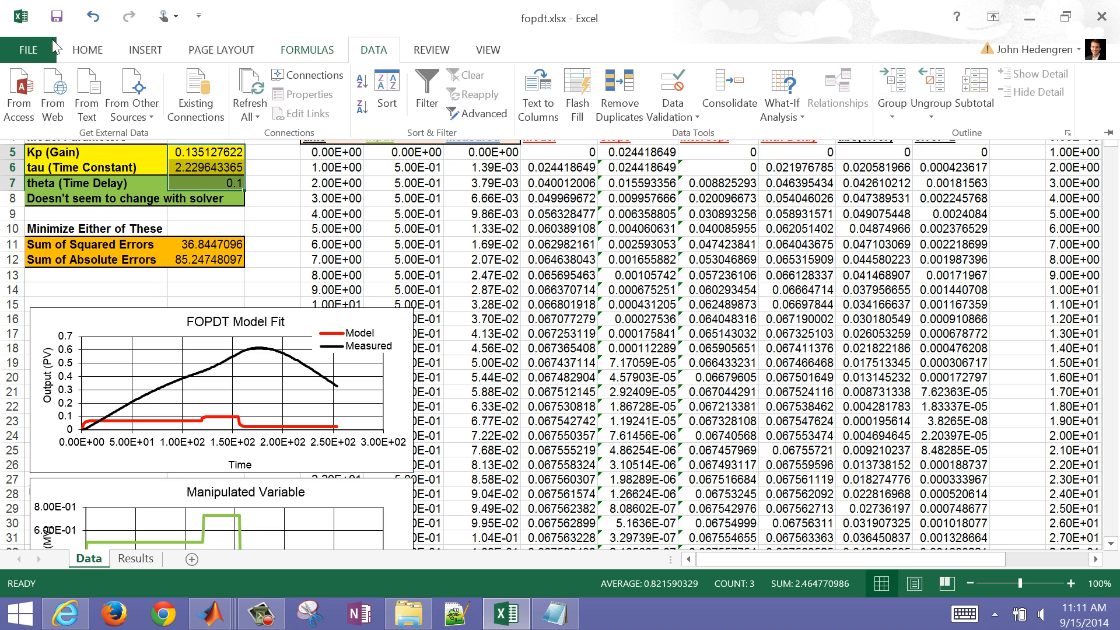
# - Enable the Solver Add-in by managing the Excel Add-ins from the program options
pyautogui.click(31, 53)
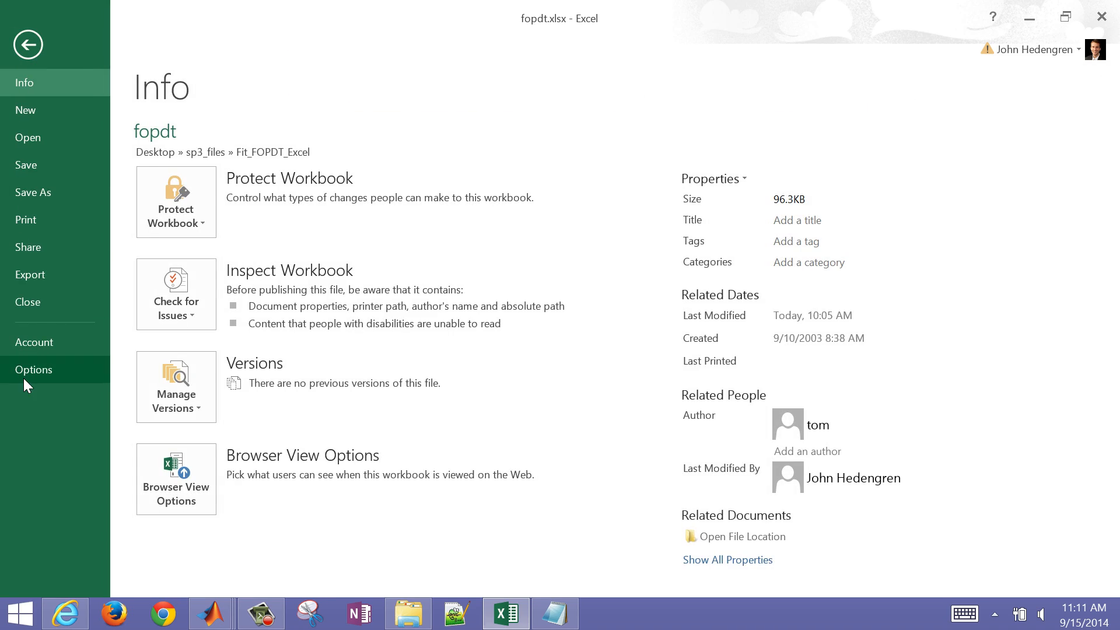
pyautogui.click(23, 378)
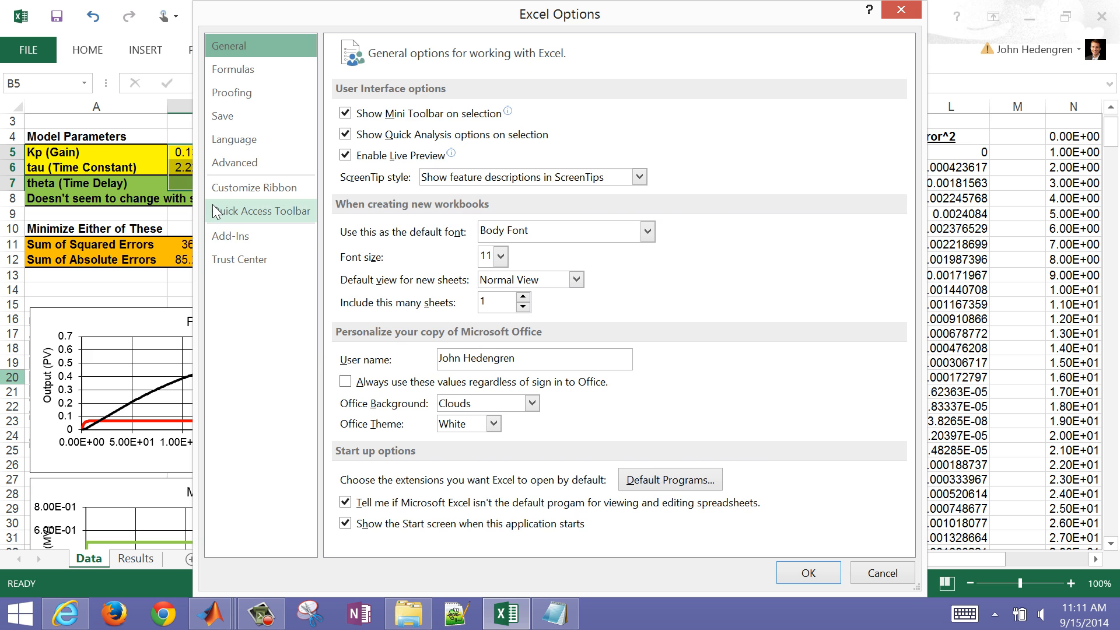
pyautogui.click(228, 236)
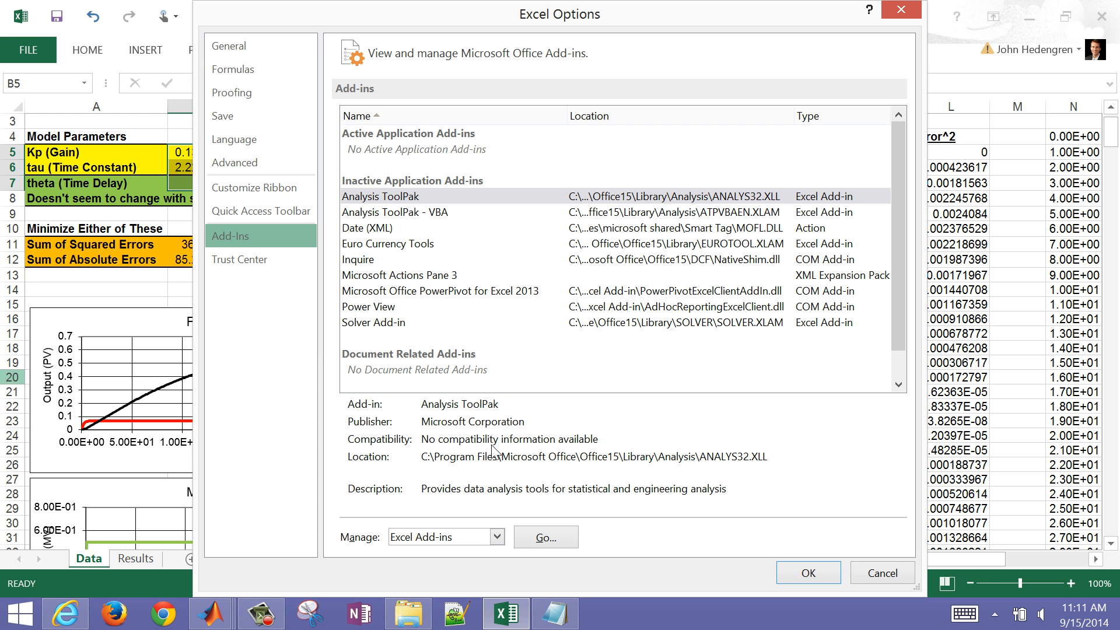
pyautogui.click(474, 536)
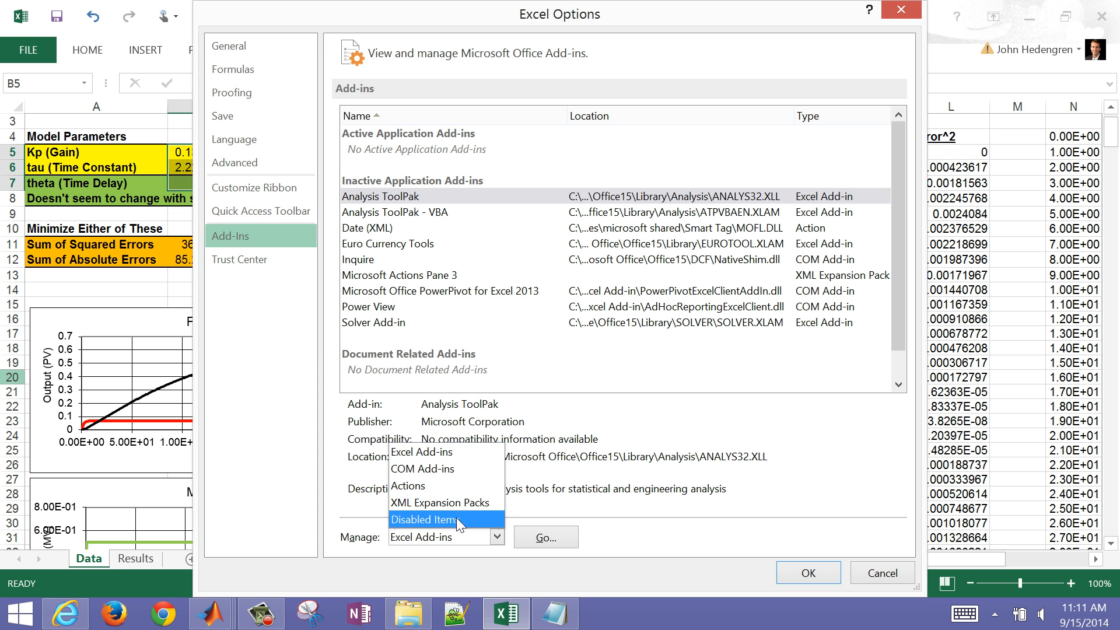
pyautogui.click(435, 452)
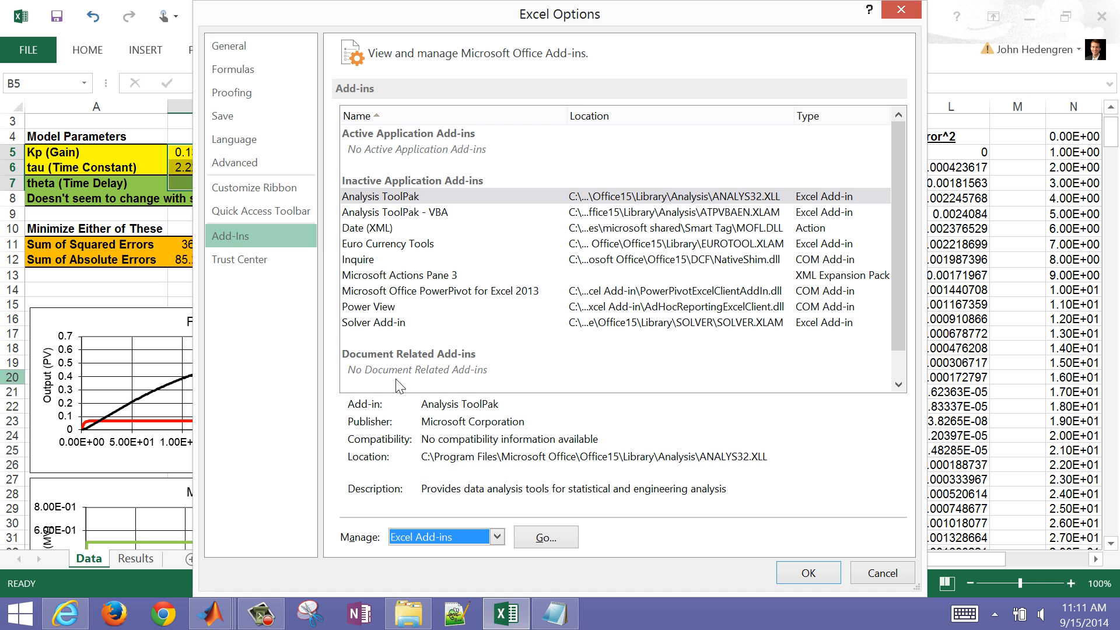
pyautogui.click(379, 321)
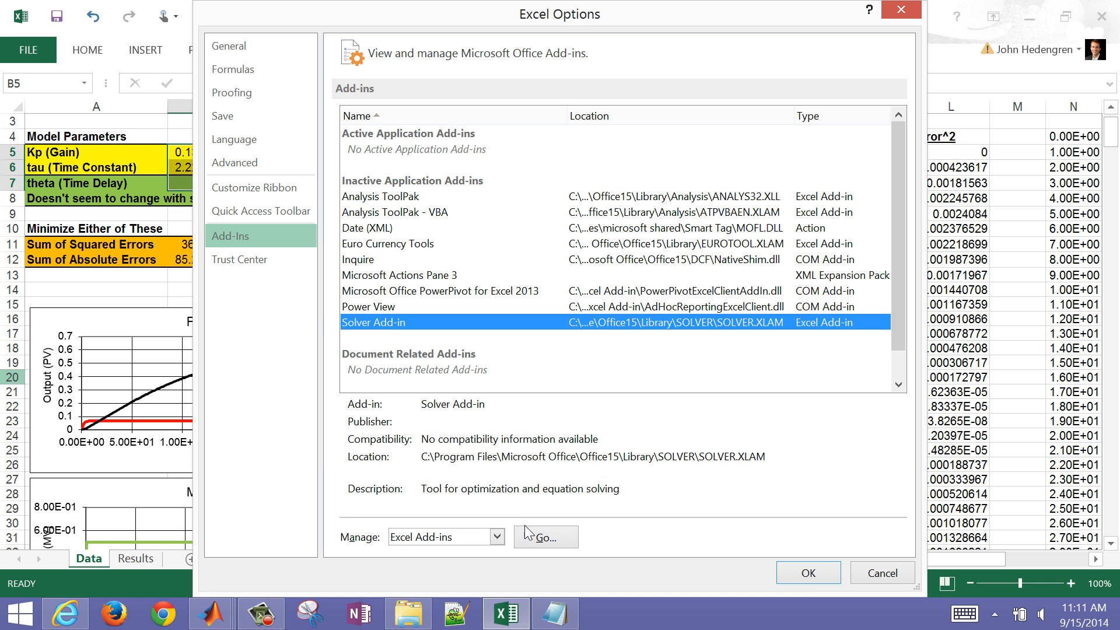
pyautogui.click(535, 537)
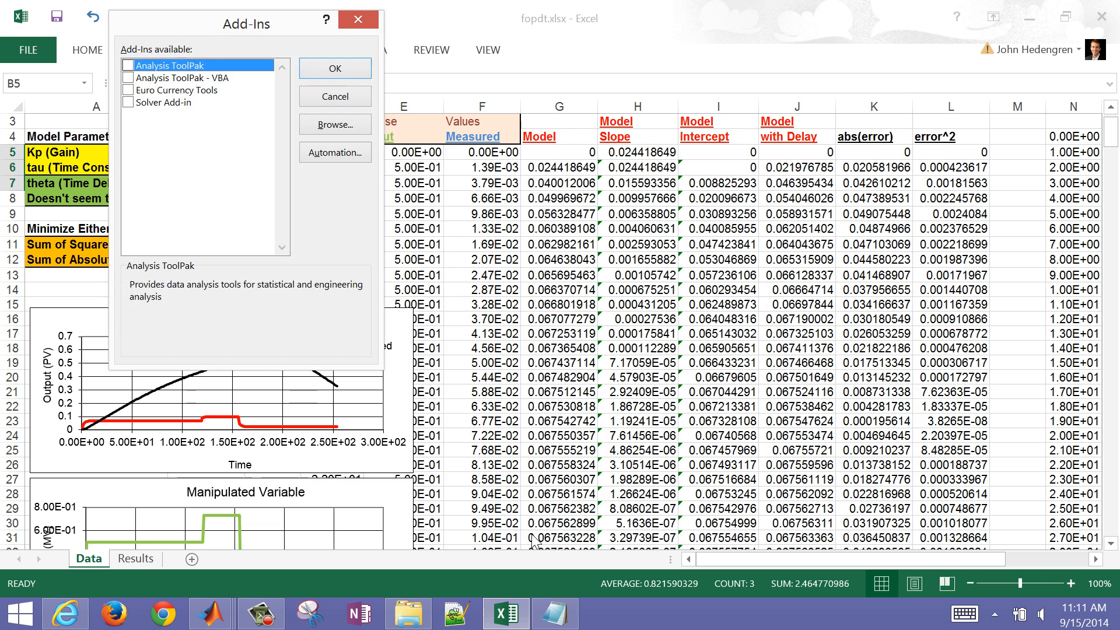
pyautogui.click(127, 103)
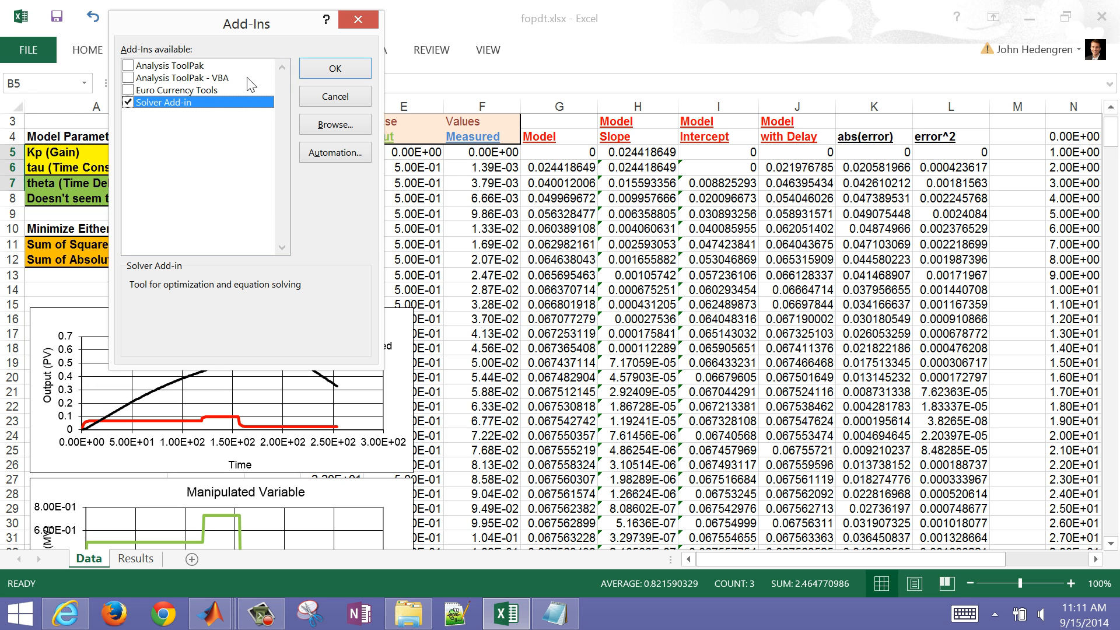
pyautogui.click(324, 72)
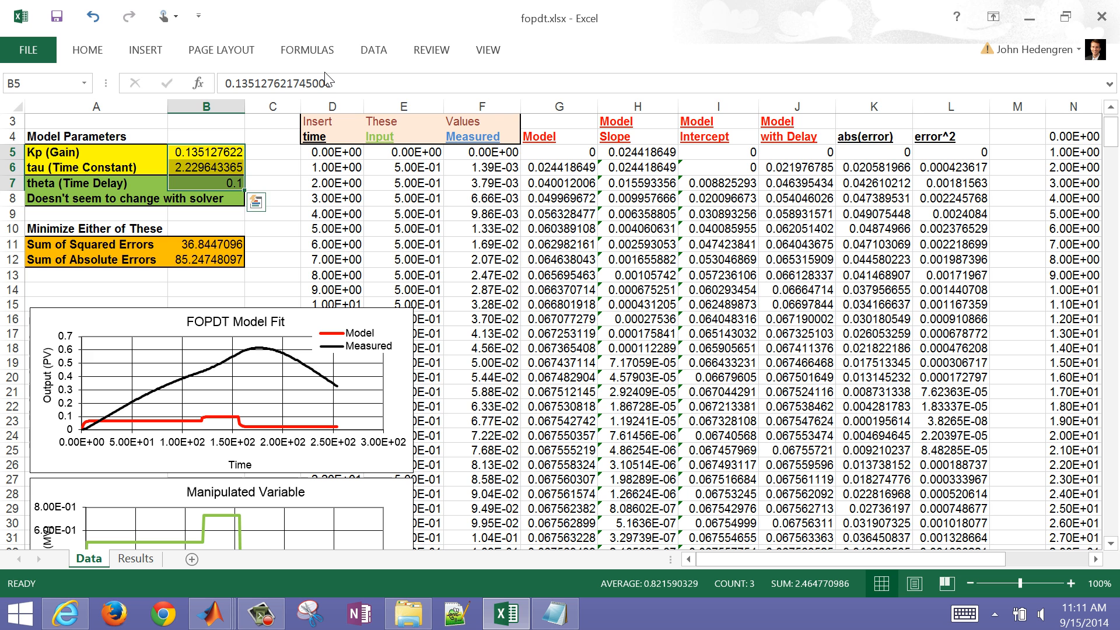
# - Open Solver and set the objective to the Sum of Squared Errors in cell B11
pyautogui.click(372, 51)
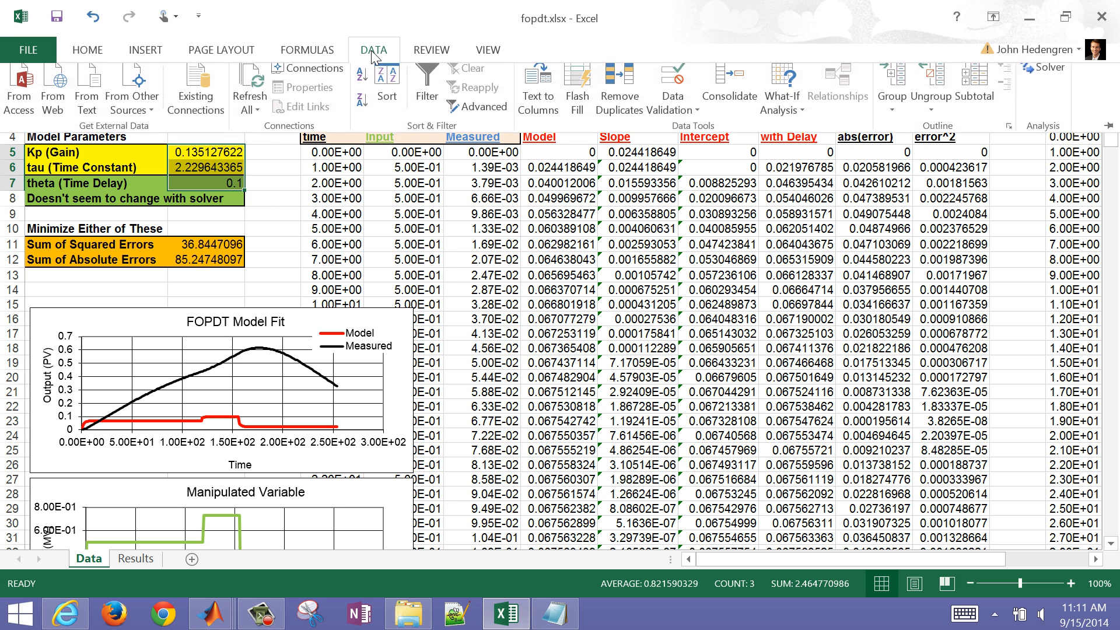
pyautogui.click(1041, 75)
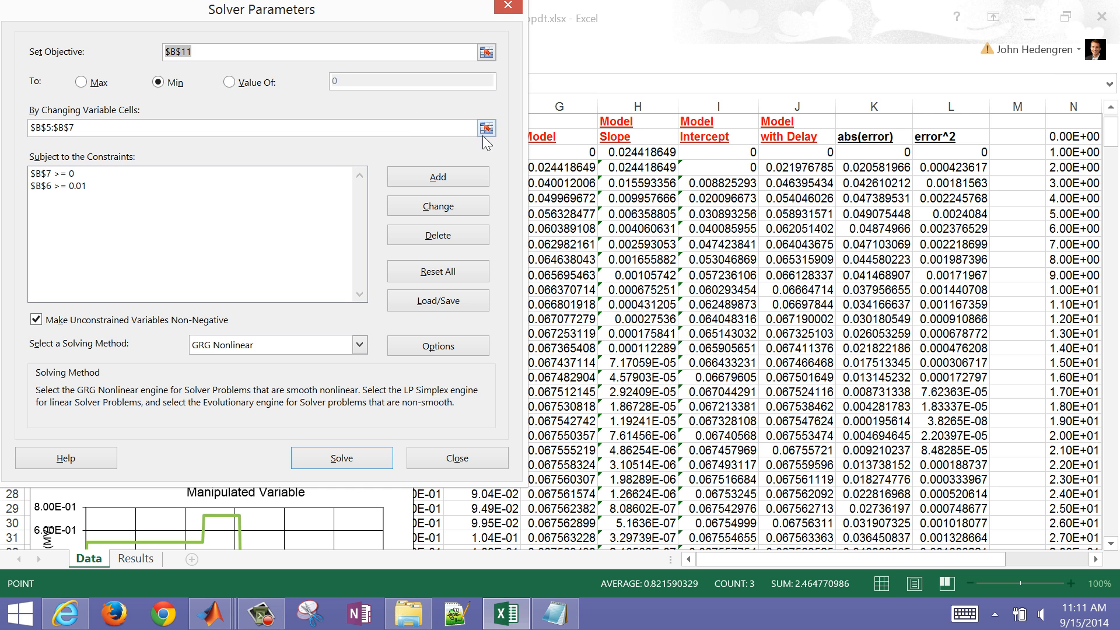
pyautogui.click(486, 52)
pyautogui.click(216, 246)
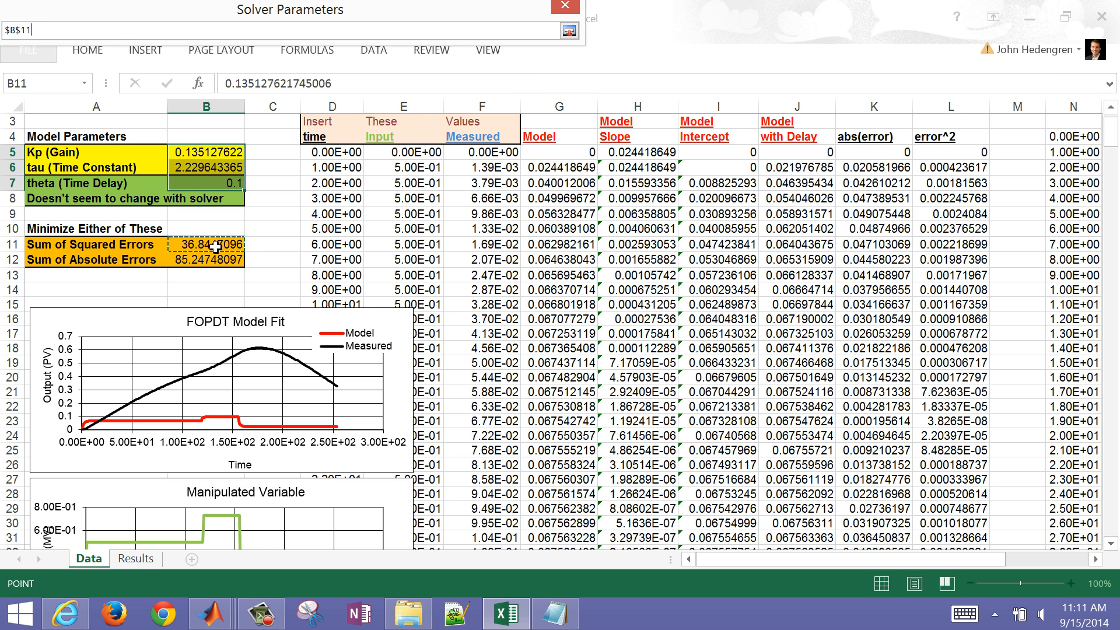
pyautogui.click(212, 261)
pyautogui.click(222, 244)
pyautogui.click(569, 32)
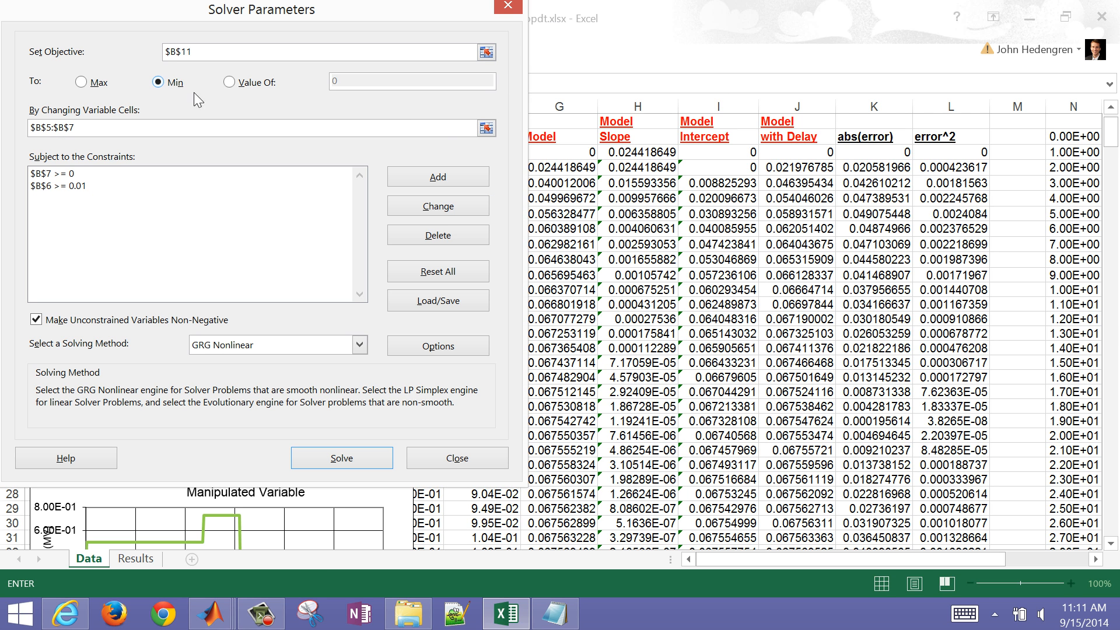
# - Set Solver's changing variable cells to the model parameters B5:B7
pyautogui.click(487, 131)
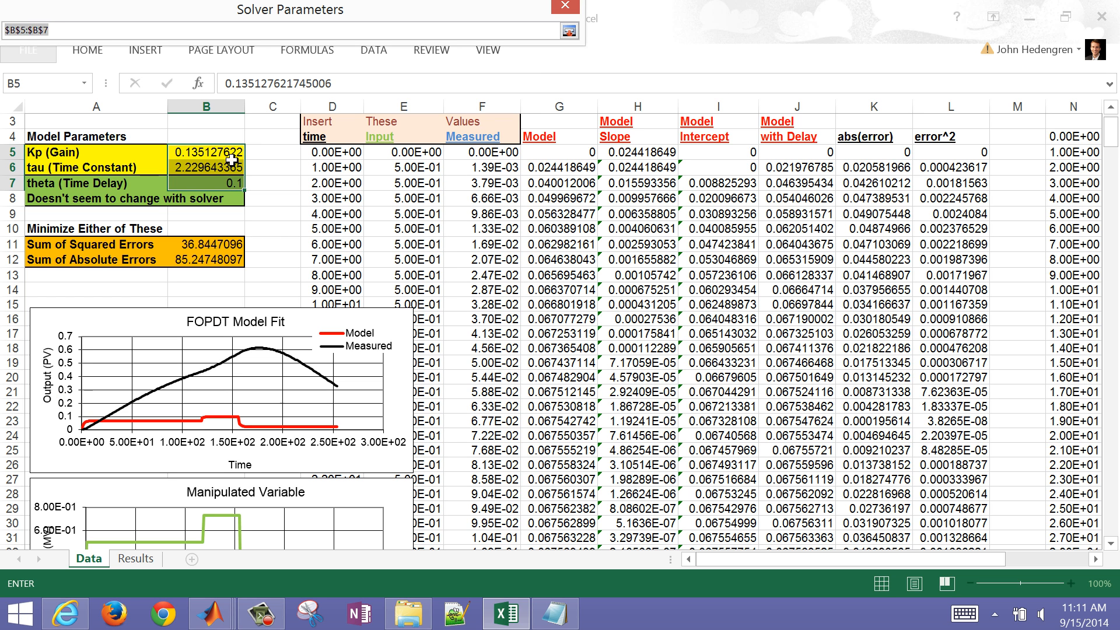
pyautogui.click(208, 153)
pyautogui.moveTo(209, 153); pyautogui.dragTo(216, 181)
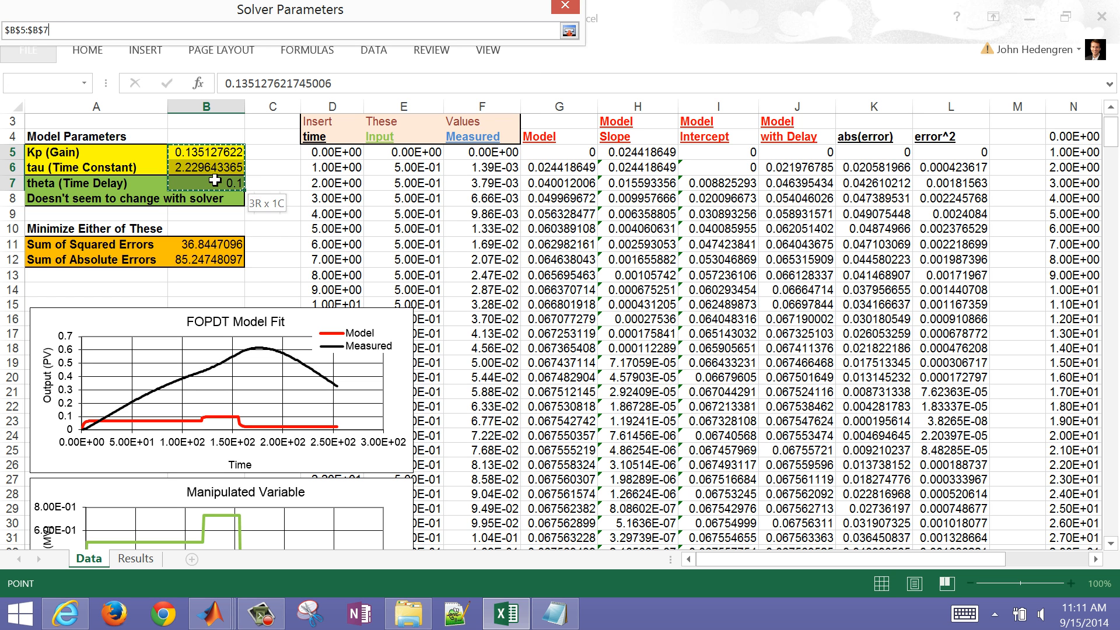
pyautogui.click(568, 31)
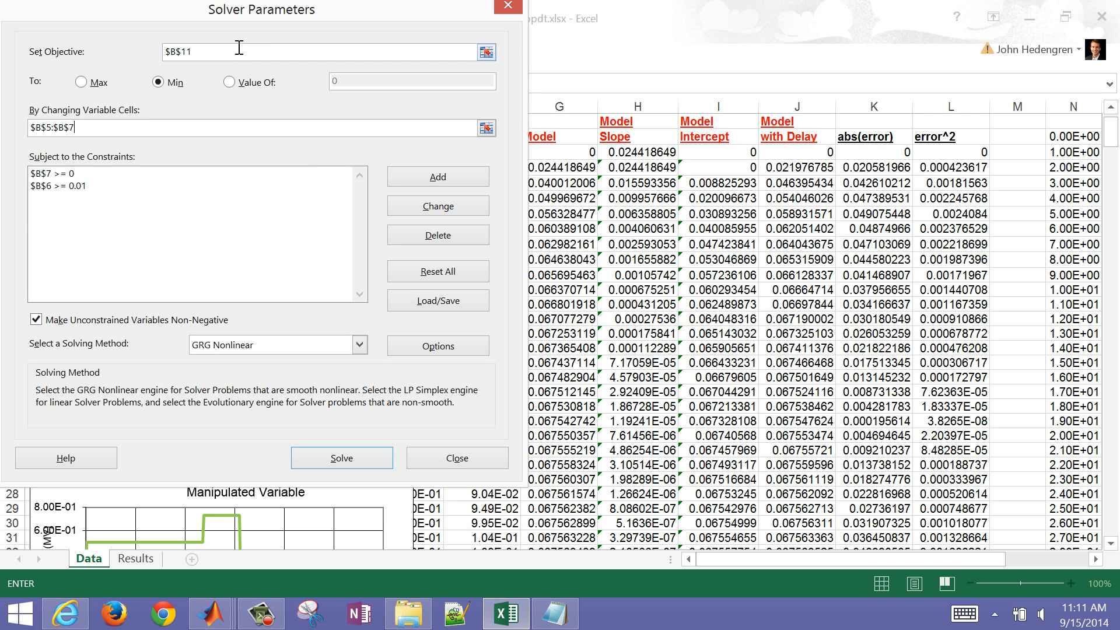
# - Run Solver to minimize the objective with the GRG Nonlinear method and keep the solution
pyautogui.moveTo(291, 21); pyautogui.dragTo(632, 61)
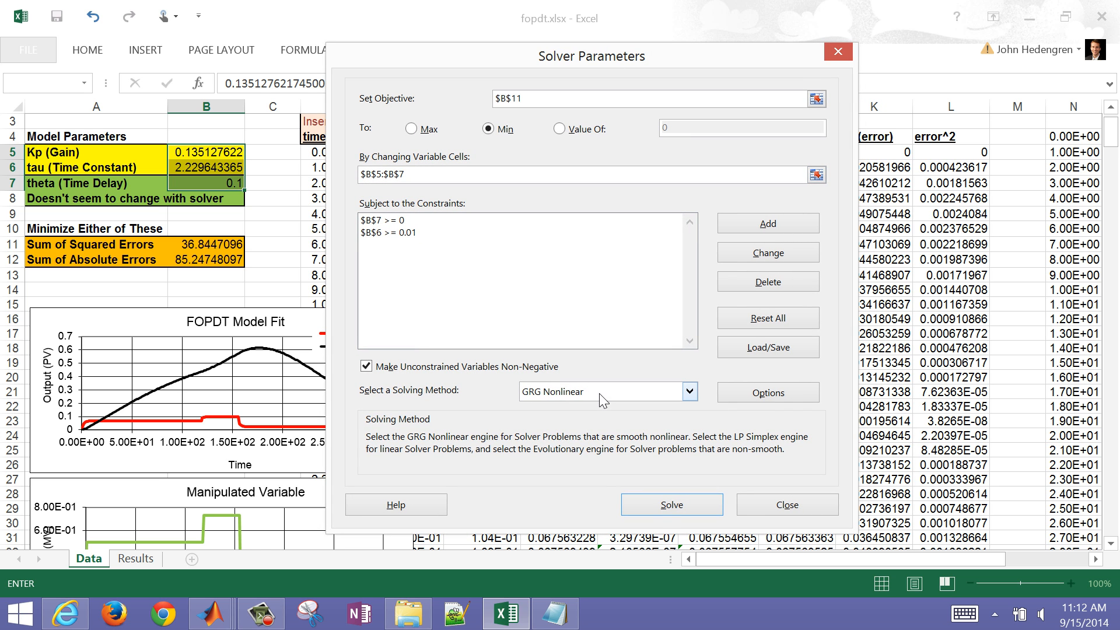
pyautogui.click(672, 505)
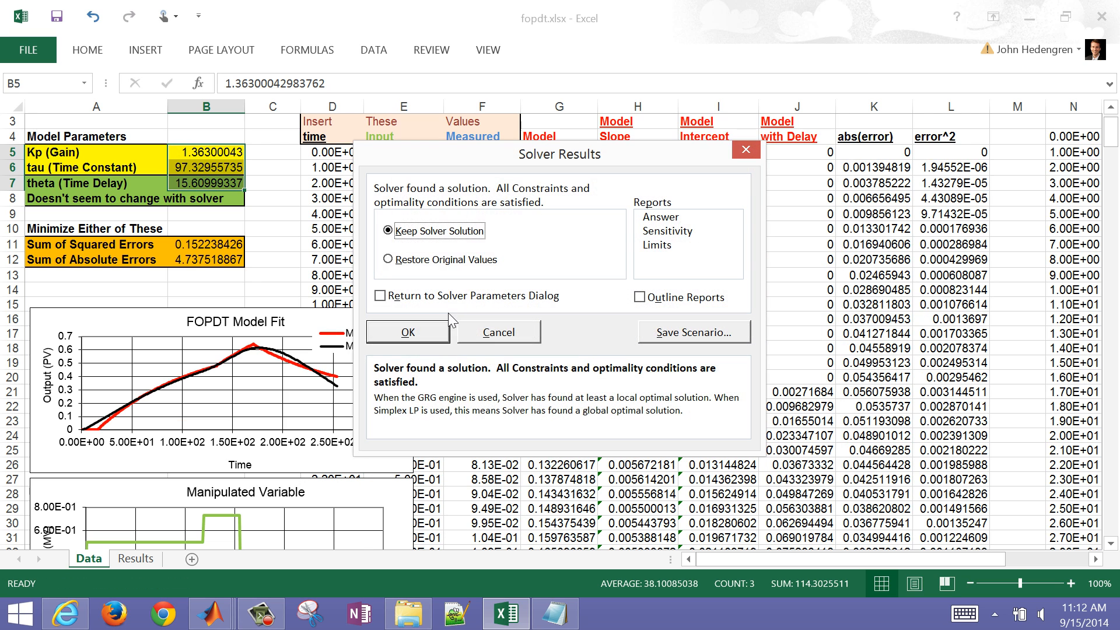
pyautogui.click(412, 337)
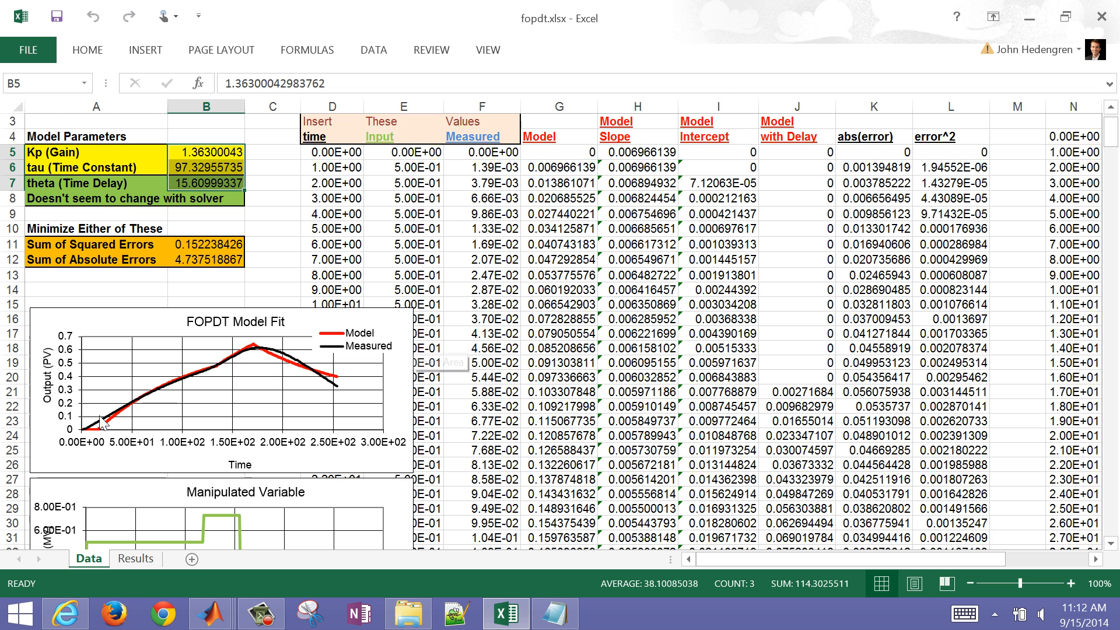
# - Copy the fitted Kp, tau and theta values from cells B5:B7
pyautogui.click(140, 202)
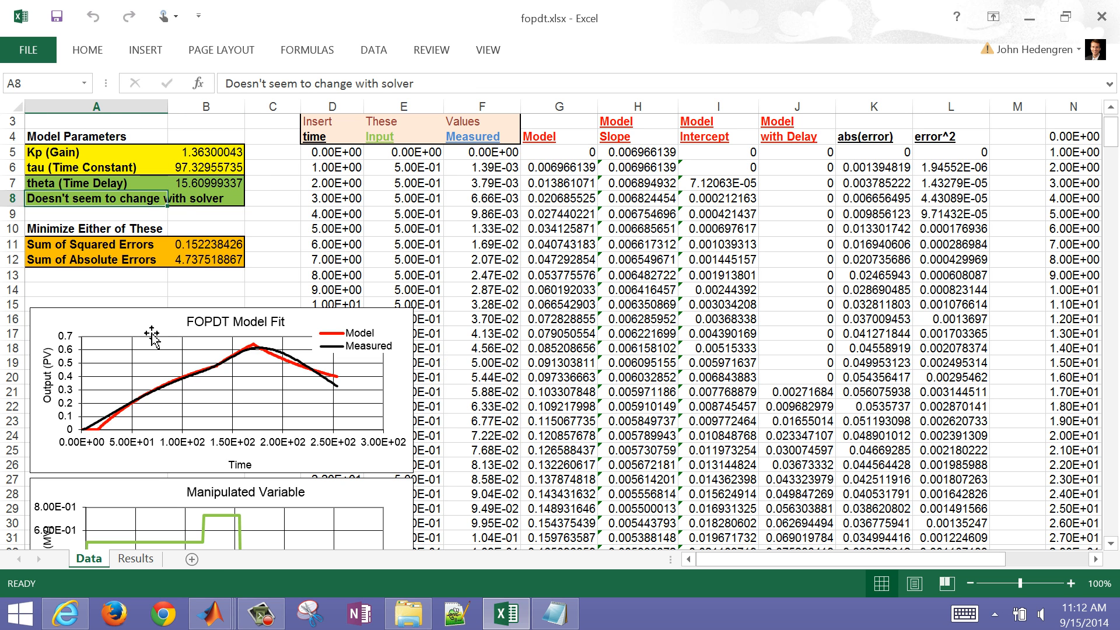
pyautogui.click(200, 182)
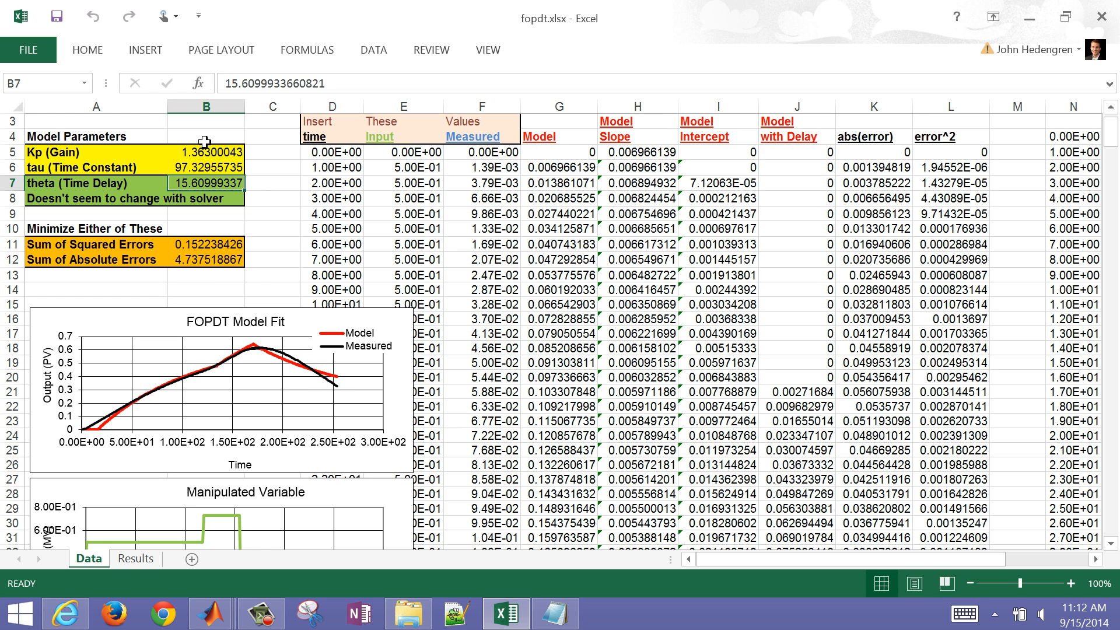
pyautogui.click(202, 153)
pyautogui.hotkey('shift', 'Down')
pyautogui.hotkey('shift', 'Down')
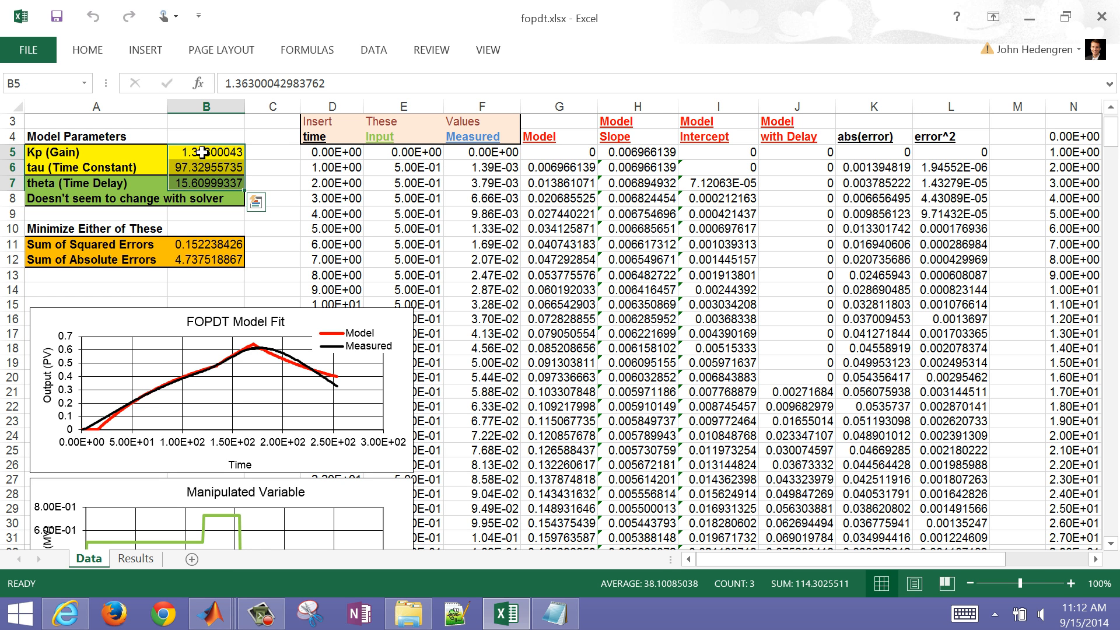
pyautogui.hotkey('ctrl', 'c')
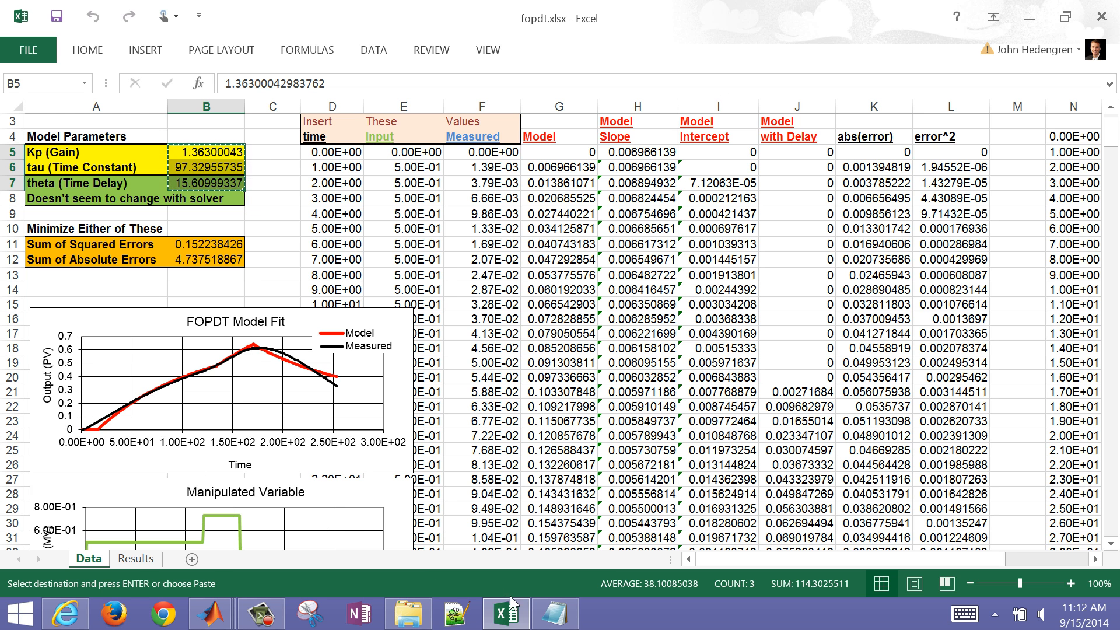
# - Switch to Notepad and paste the copied model parameters into a new blank document
pyautogui.click(555, 622)
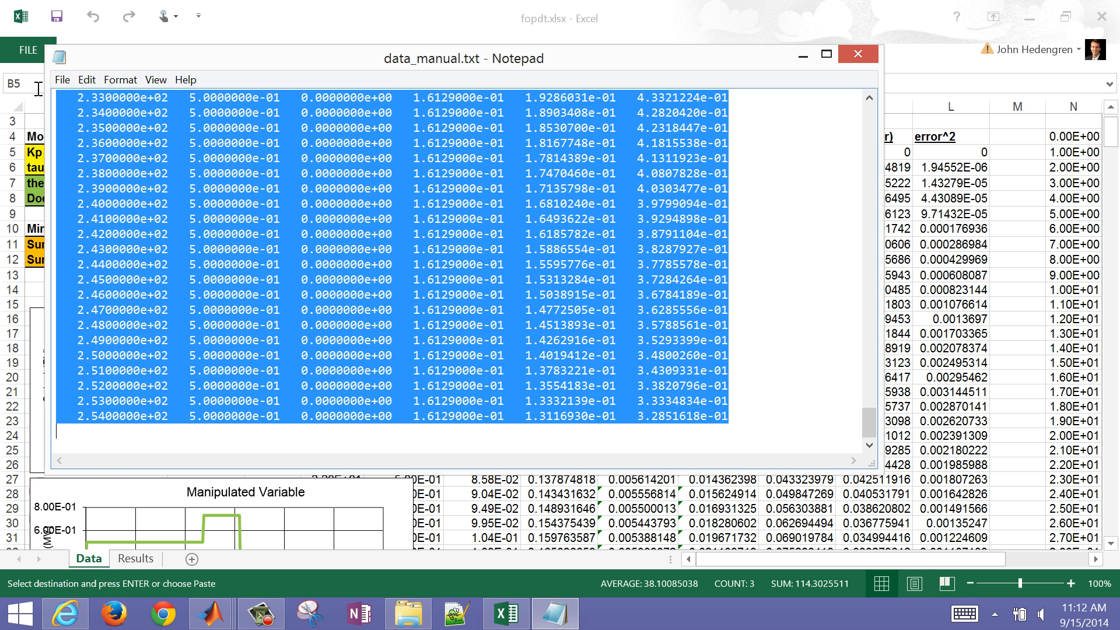
pyautogui.click(62, 80)
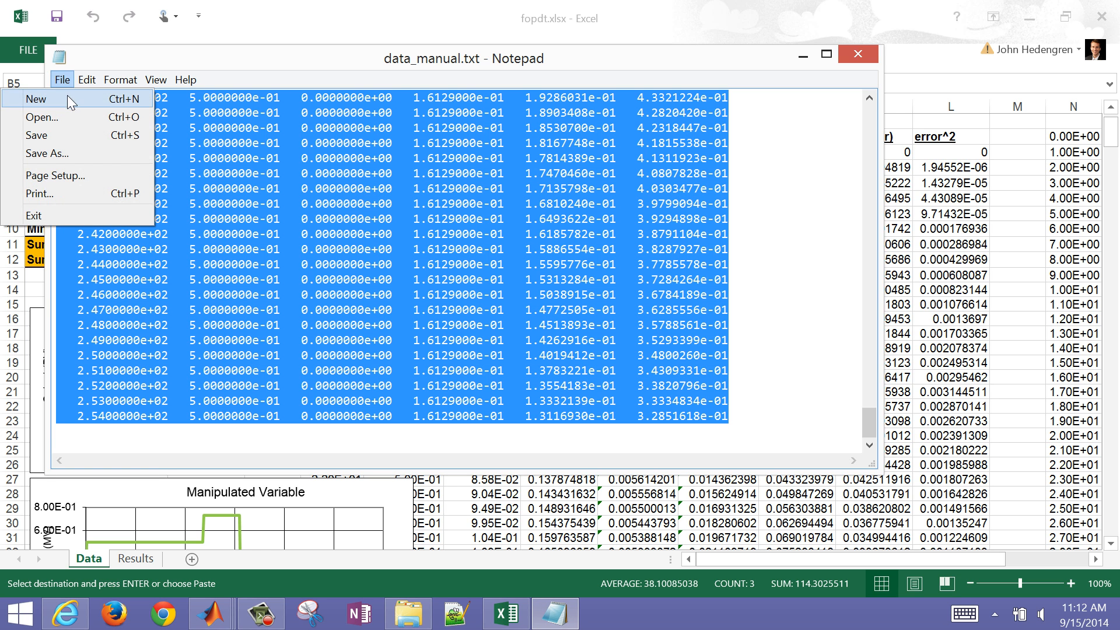
pyautogui.click(67, 96)
pyautogui.hotkey('ctrl', 'v')
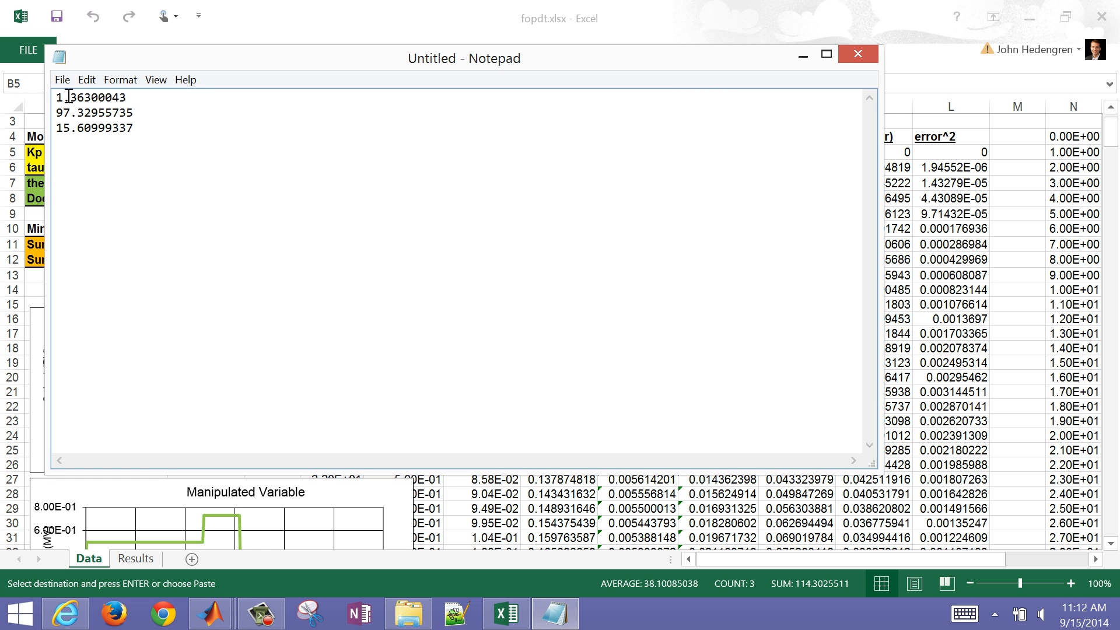
# - Turn the first pasted value into the controller gain expression "Kc = 1 / 1.36300043"
pyautogui.hotkey('shift', 'Home')
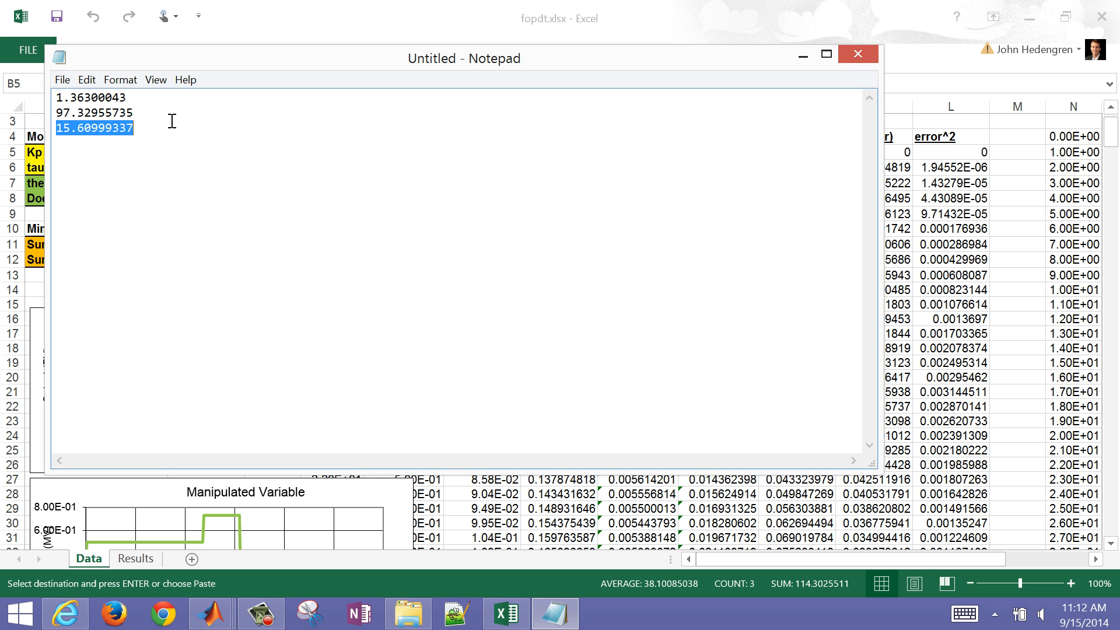
pyautogui.click(157, 113)
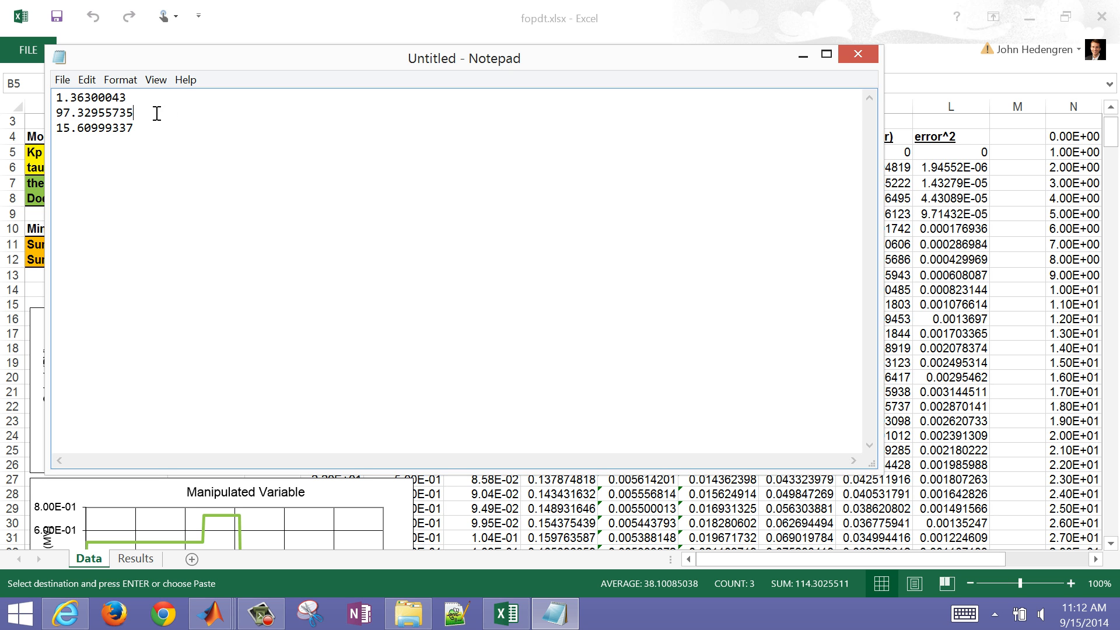
pyautogui.click(174, 104)
pyautogui.write('n')
pyautogui.write('Kc /')
pyautogui.press('BackSpace')
pyautogui.press('BackSpace')
pyautogui.write('= ')
pyautogui.write('1/')
pyautogui.press('BackSpace')
pyautogui.press('BackSpace')
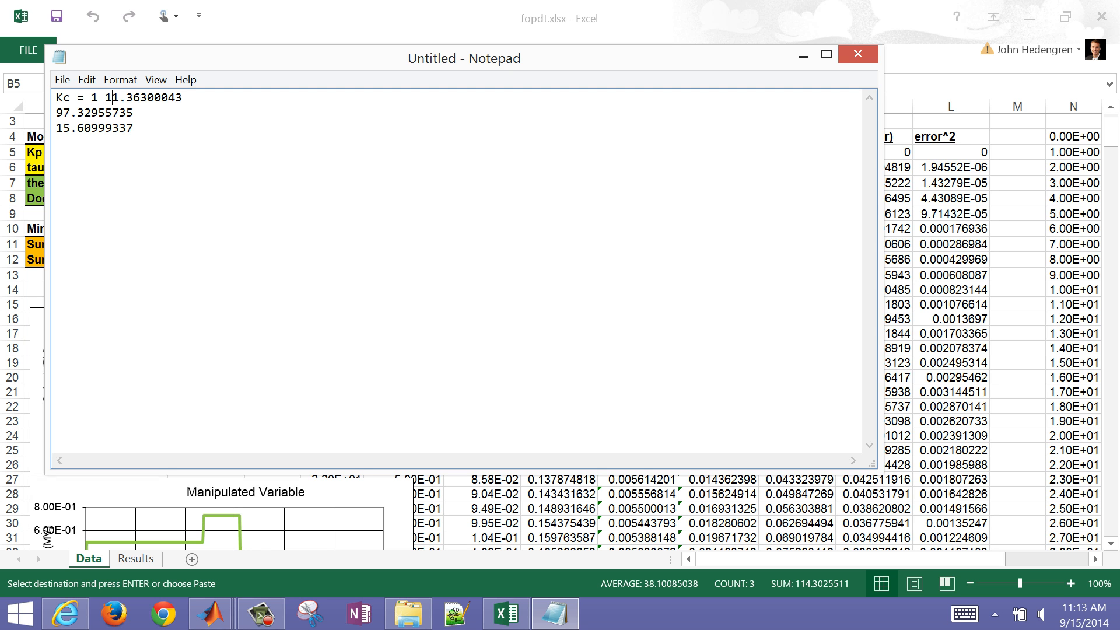
pyautogui.write('/')
# - Label the remaining values "tau_I = tau_P =" and "theta_P =", and add the line "tau_D = 0"
pyautogui.press('Home')
pyautogui.write('tau')
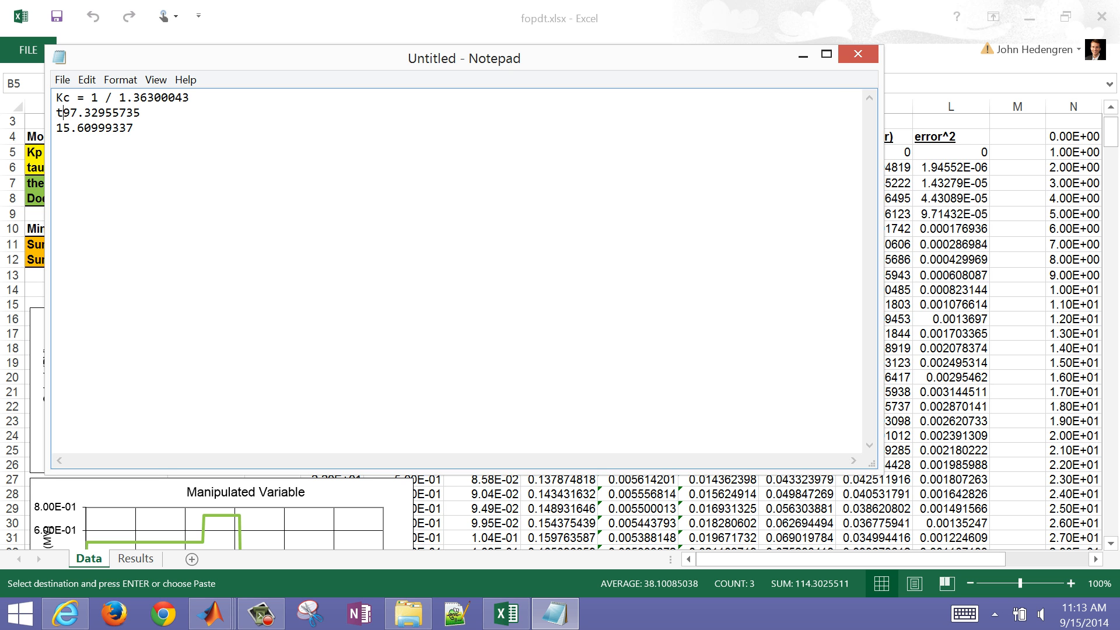
pyautogui.write('_I = tau_P =')
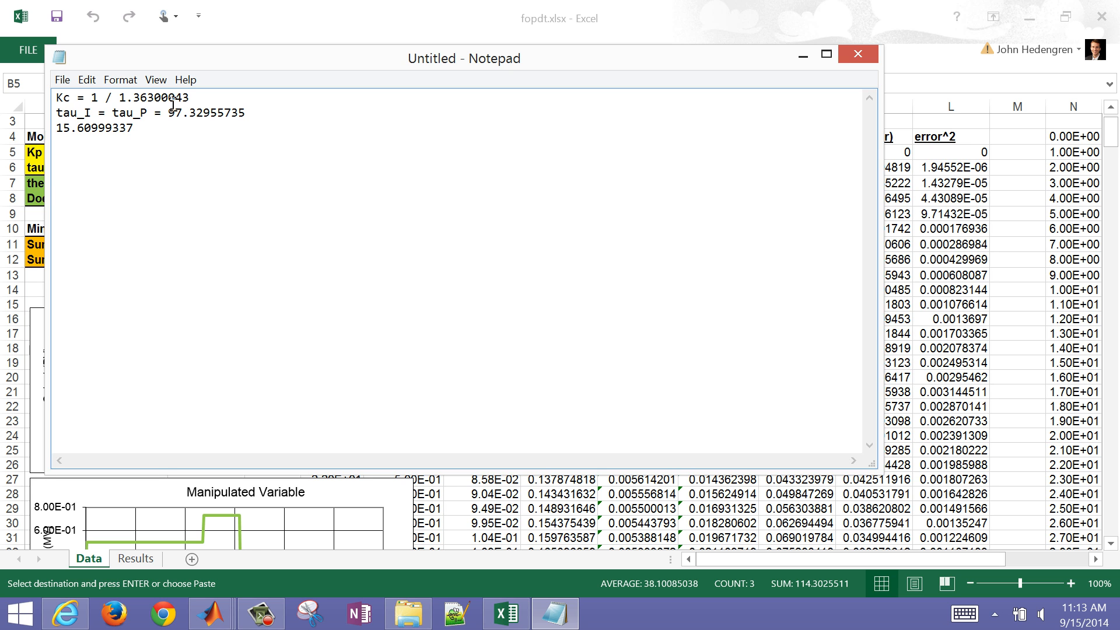
pyautogui.press('Home')
pyautogui.write('theta_P =')
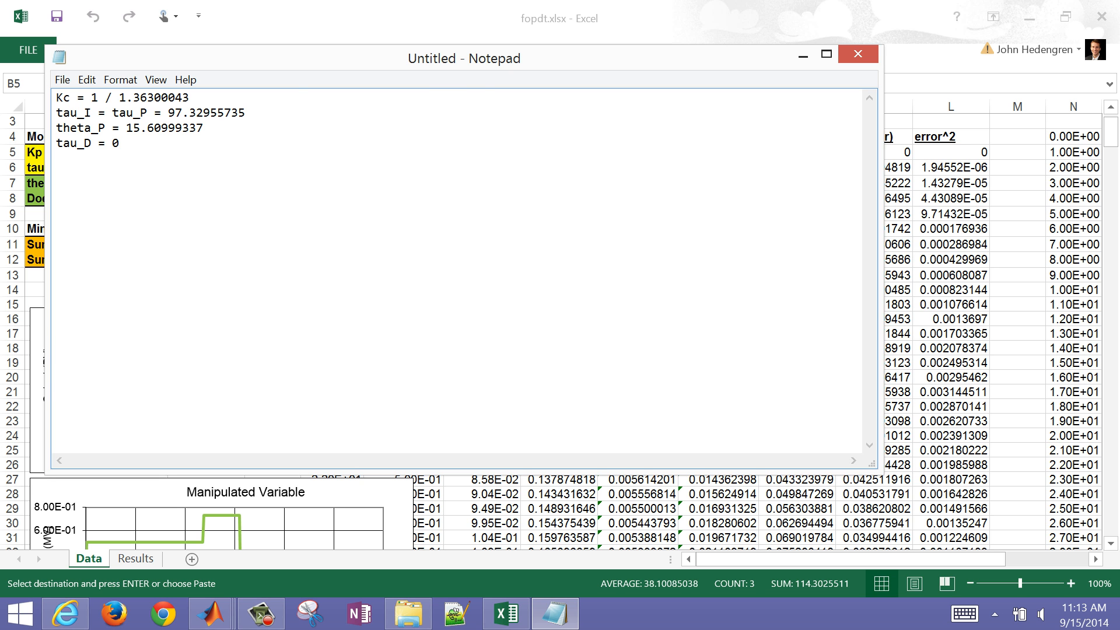
# - Minimize the spreadsheet, notes and Fit_FOPDT_Excel folder windows, leaving the notes unsaved, and close the Figure 1 tank plot
pyautogui.click(1029, 17)
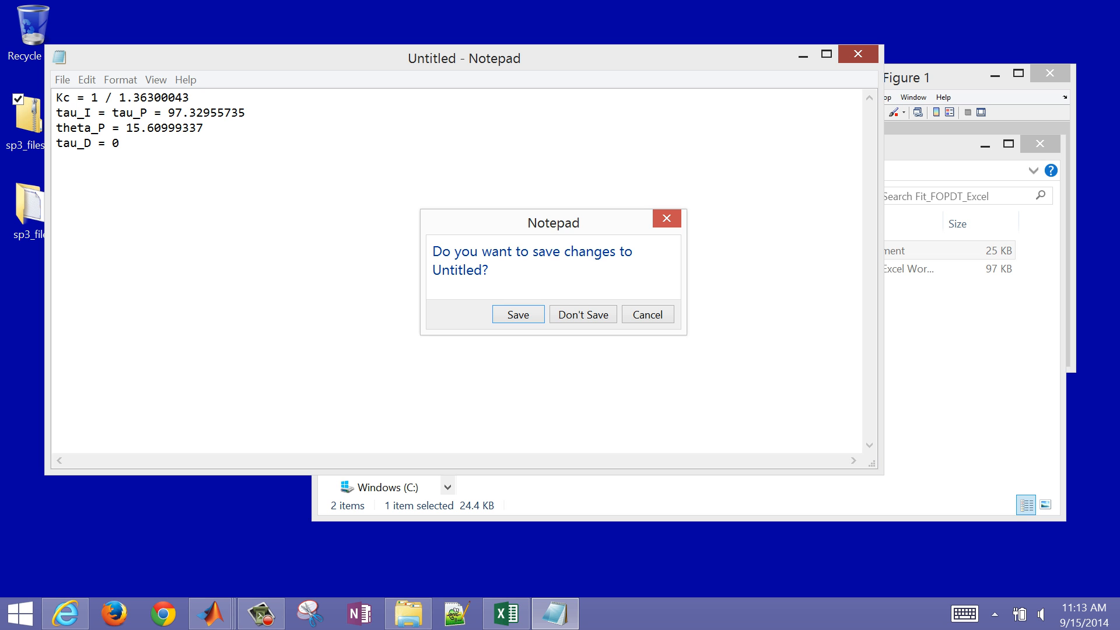
pyautogui.click(656, 314)
pyautogui.click(803, 56)
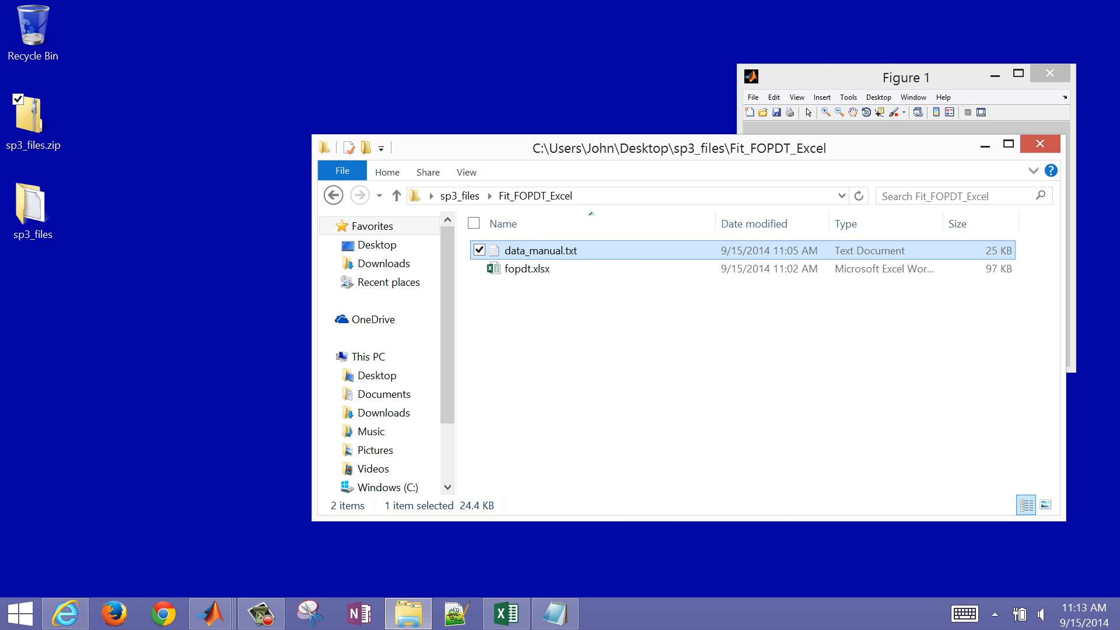
pyautogui.click(986, 145)
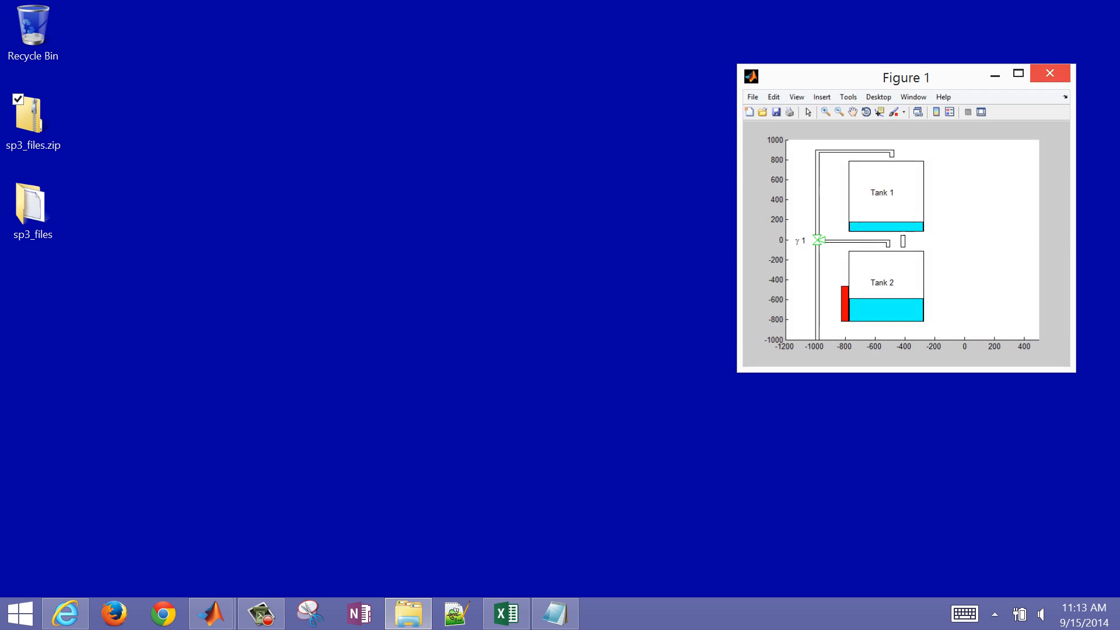
pyautogui.click(1050, 72)
# - Switch to the Gravity_Drained_Tanks model in Simulink and move the Pump output slider and its constant below the Level Setpoint blocks
pyautogui.click(211, 613)
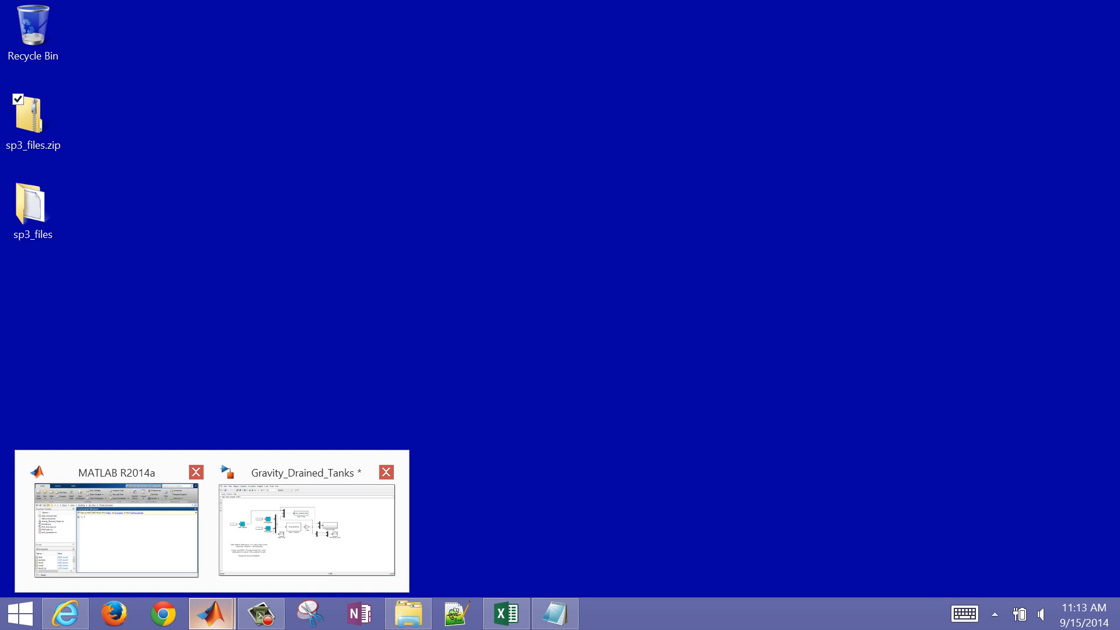
pyautogui.click(307, 520)
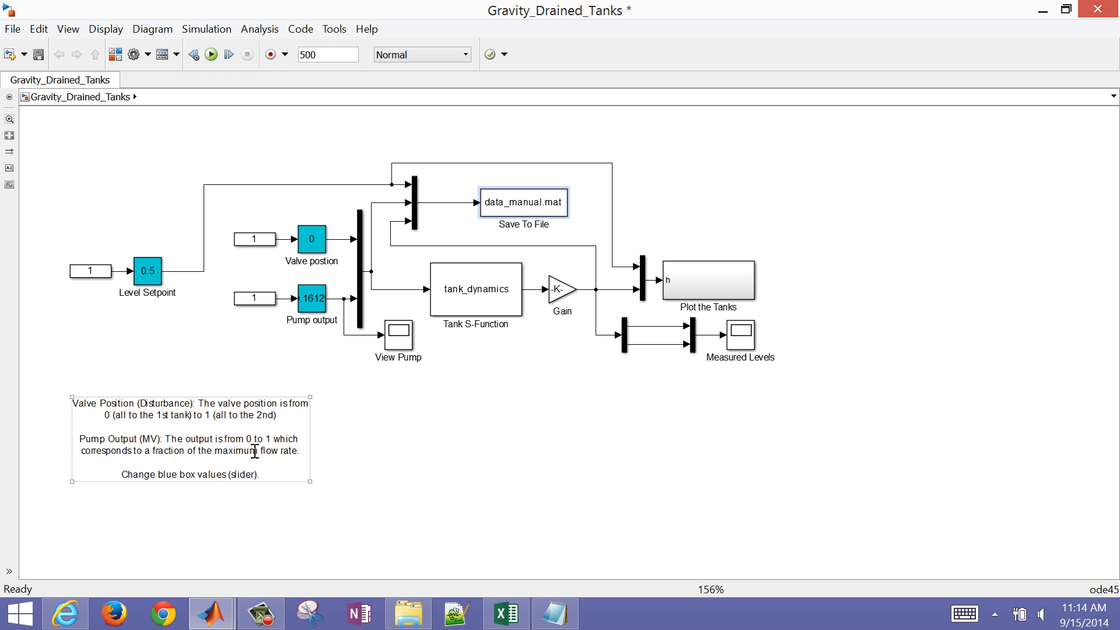
pyautogui.click(309, 312)
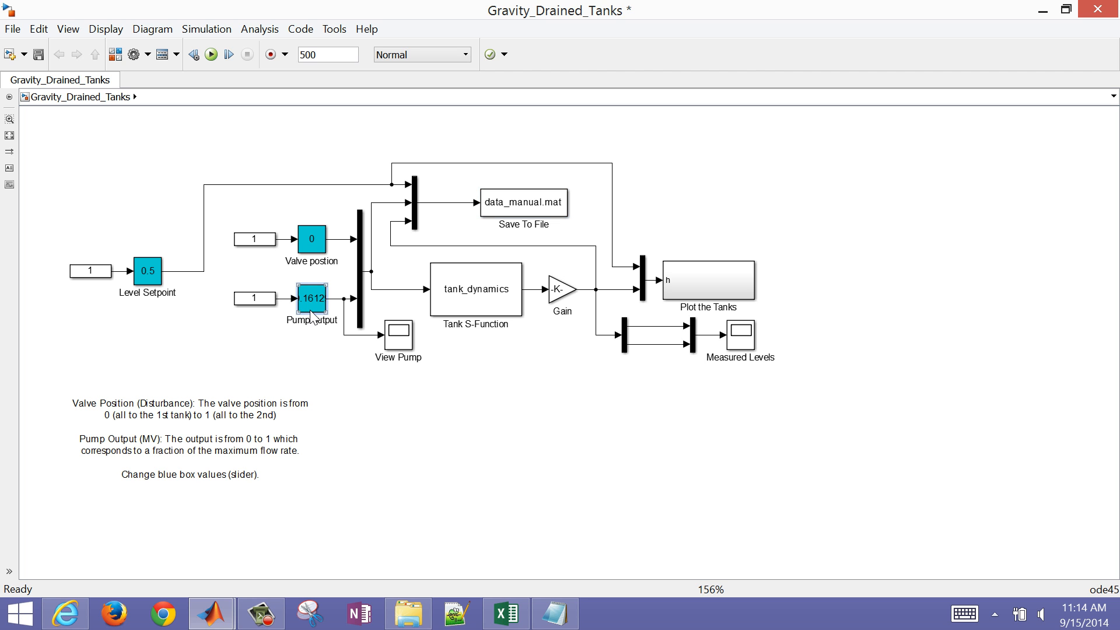
pyautogui.moveTo(257, 303); pyautogui.dragTo(111, 349)
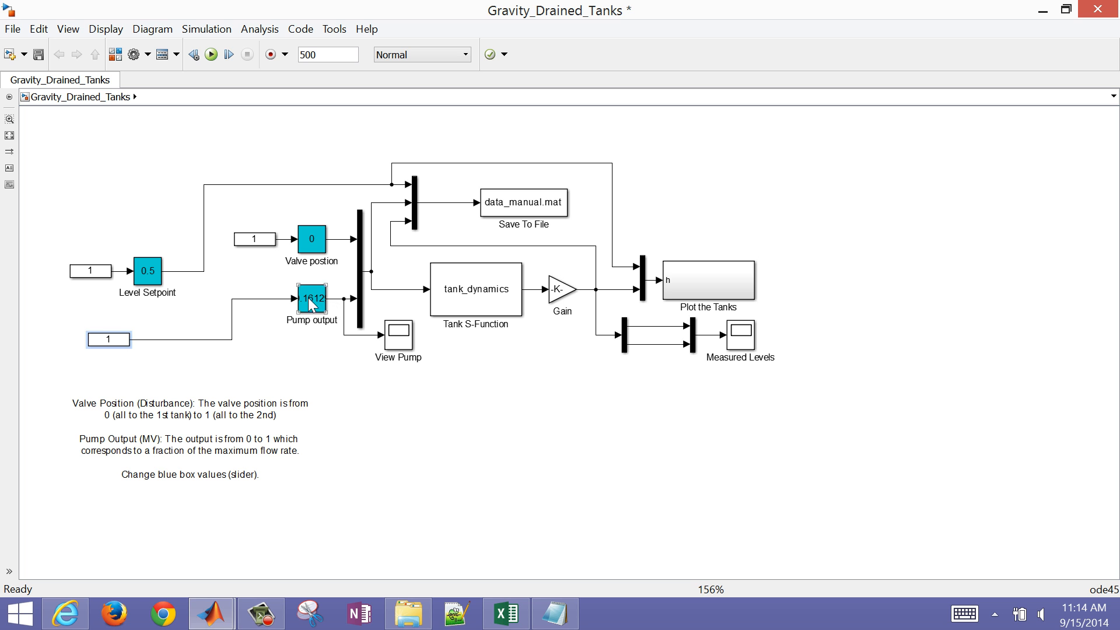
pyautogui.moveTo(300, 298); pyautogui.dragTo(182, 338)
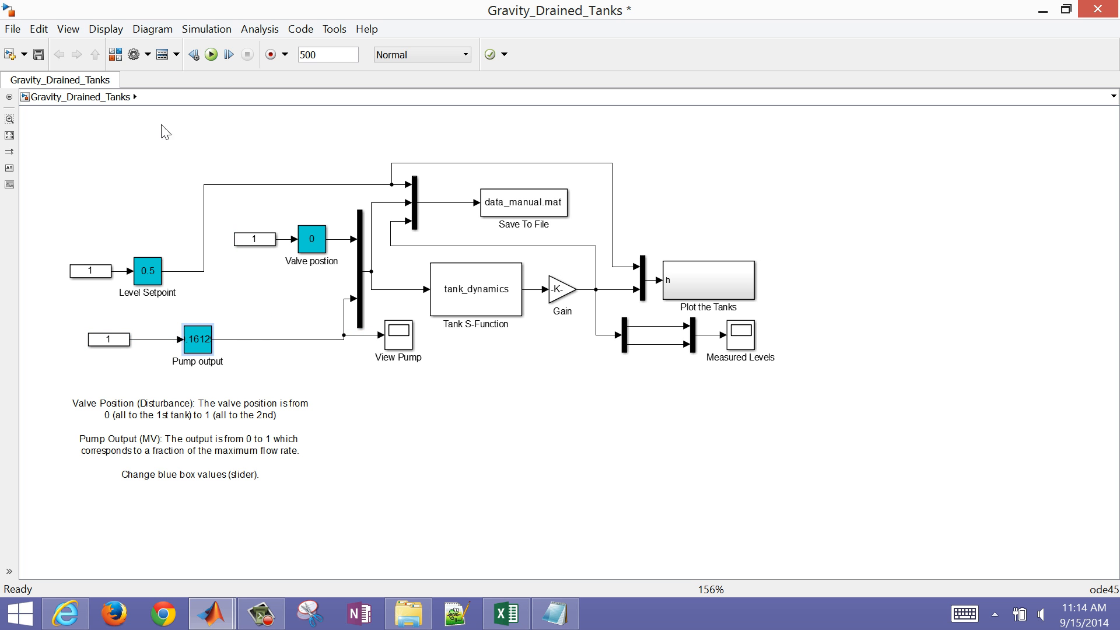
# - Find the PID Controller block in the Simulink library with the search term "pid" and place it below the Tank S-Function
pyautogui.click(67, 29)
pyautogui.click(88, 48)
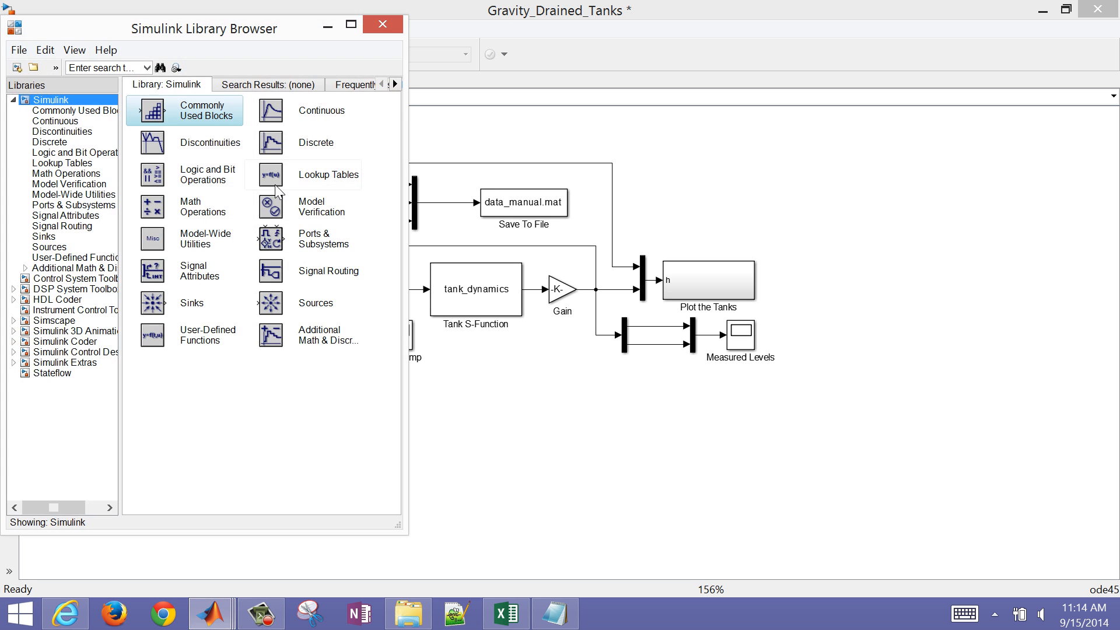
pyautogui.click(103, 68)
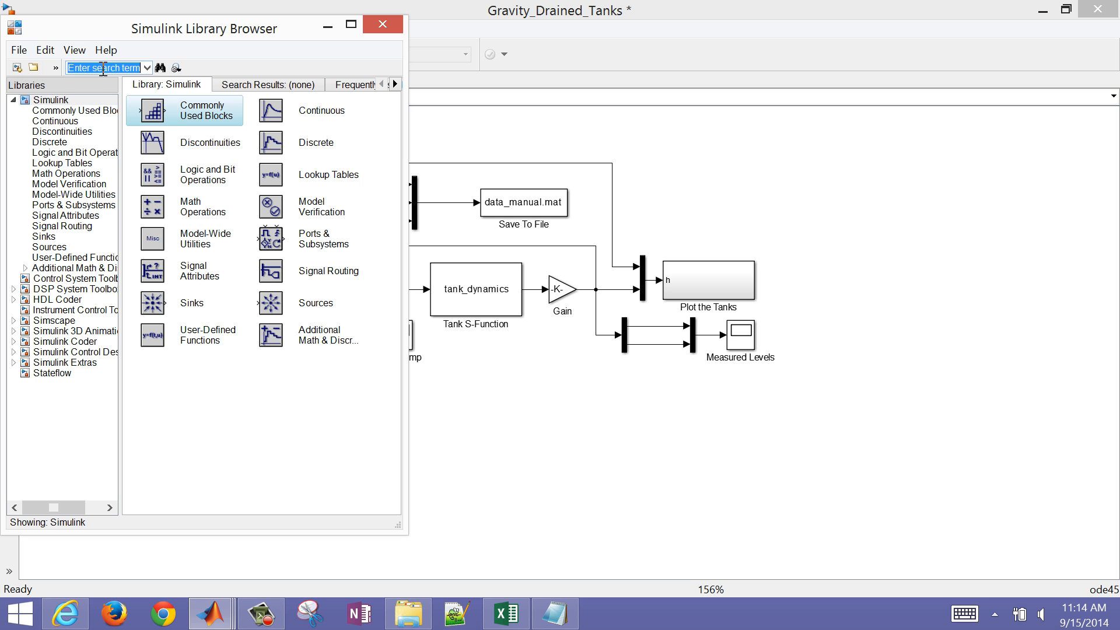
pyautogui.write('pid')
pyautogui.press('Return')
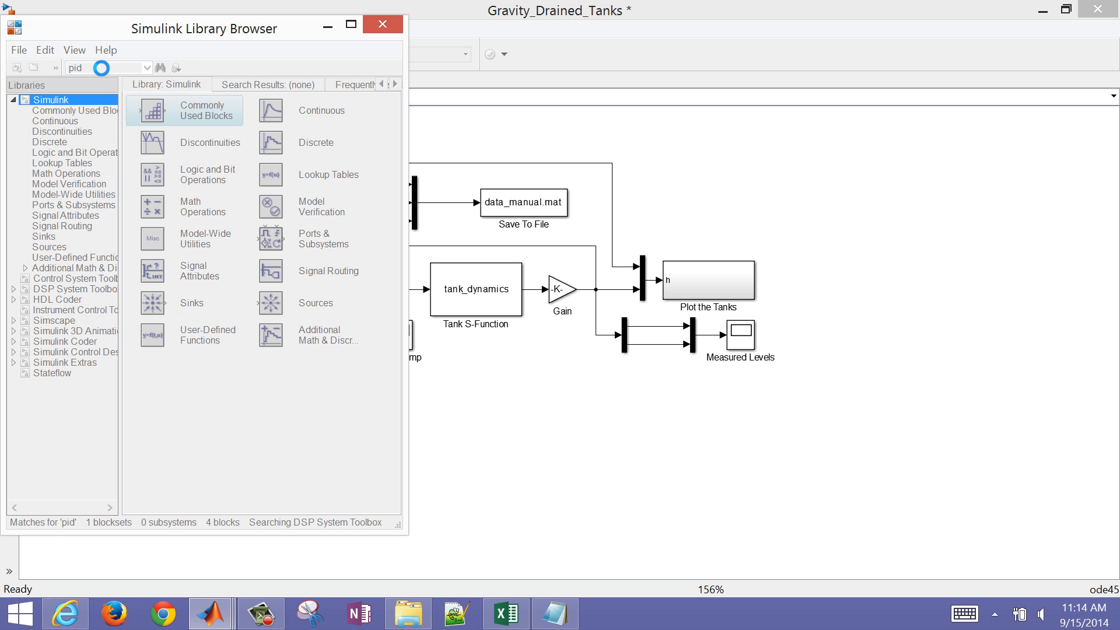
pyautogui.moveTo(161, 130); pyautogui.dragTo(529, 411)
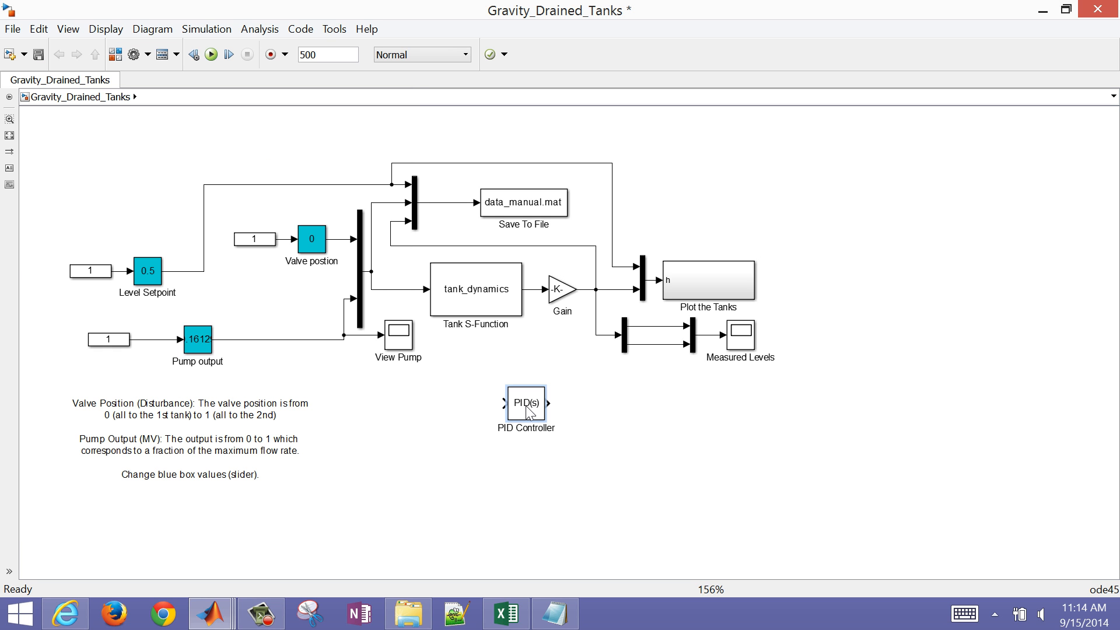
# - Move the PID Controller block below the Valve postion slider, in line with the lower input of the tall mux
pyautogui.click(531, 405)
pyautogui.moveTo(533, 408); pyautogui.dragTo(308, 379)
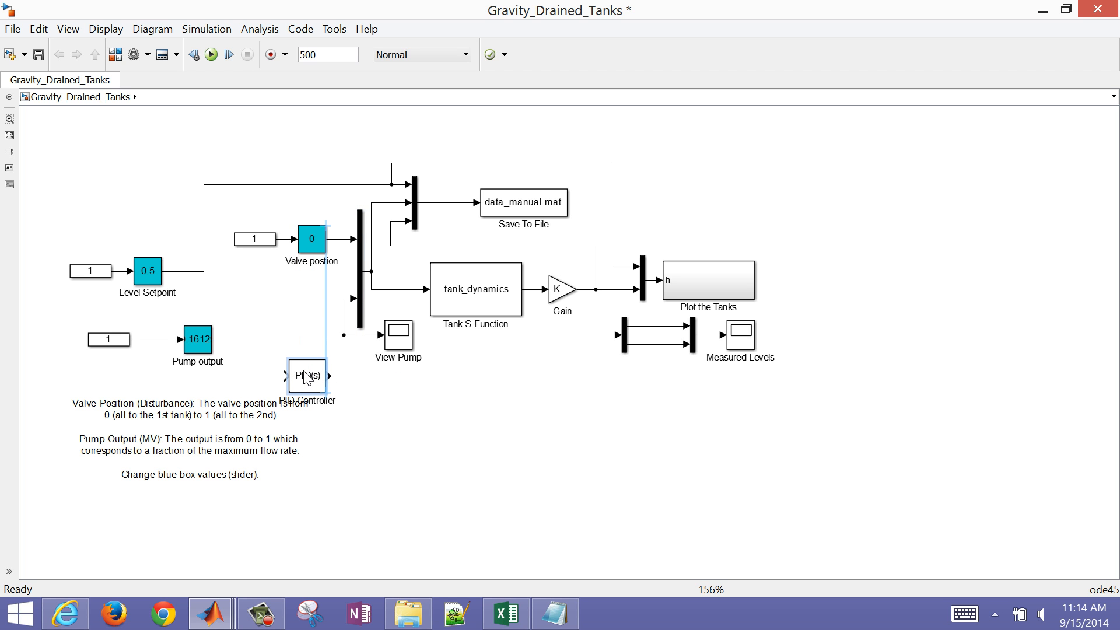
pyautogui.moveTo(307, 379); pyautogui.dragTo(281, 302)
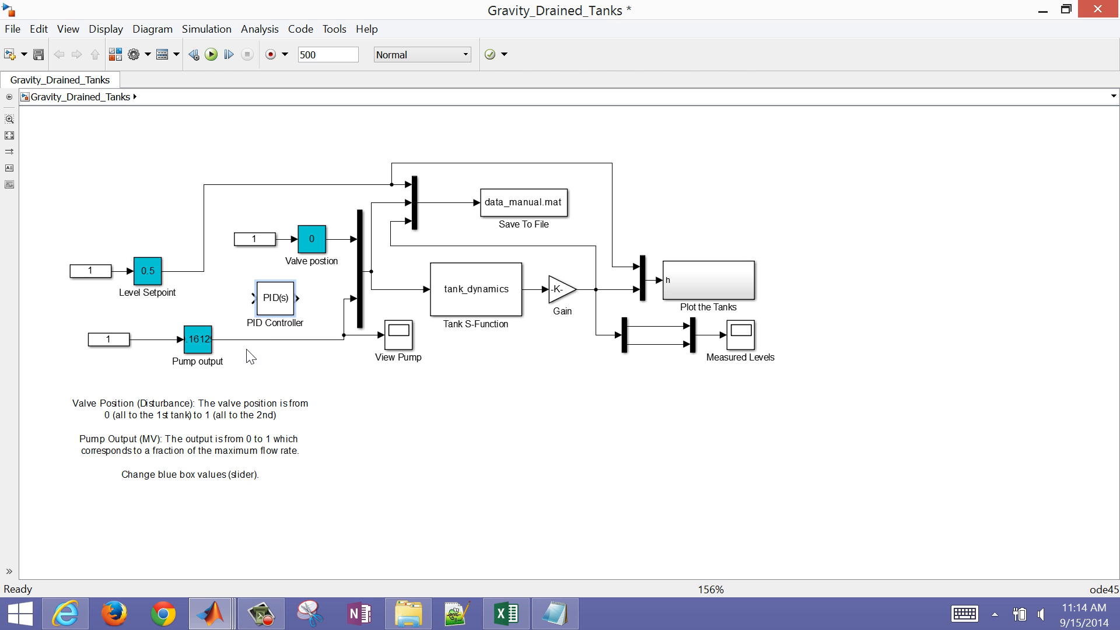
# - Delete the Pump output slider, its constant block and the signal lines connected to them
pyautogui.click(203, 352)
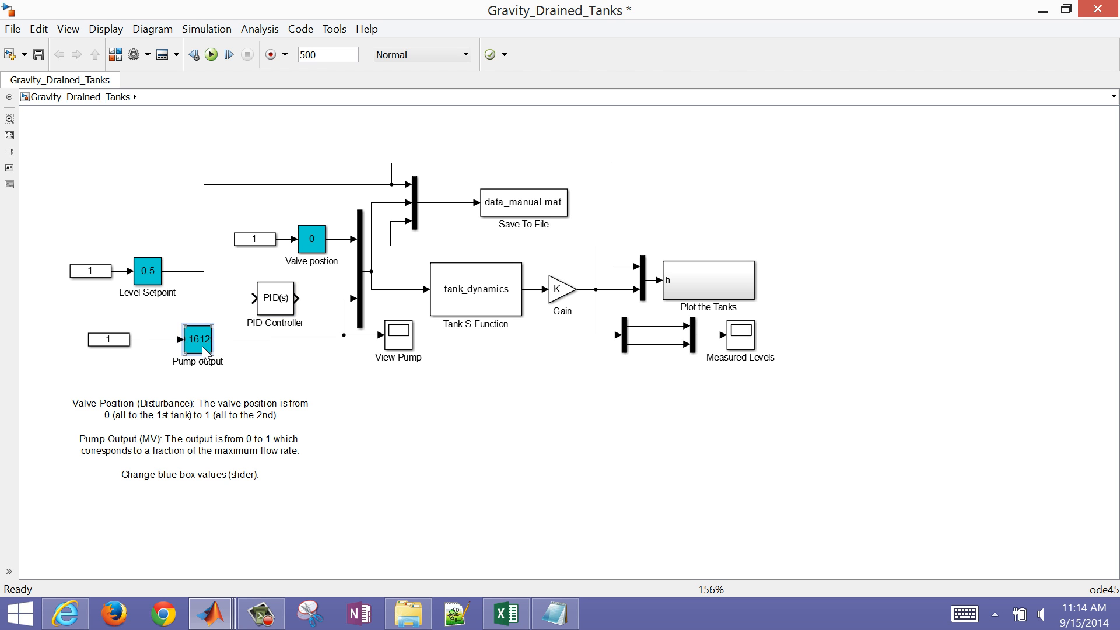
pyautogui.press('Delete')
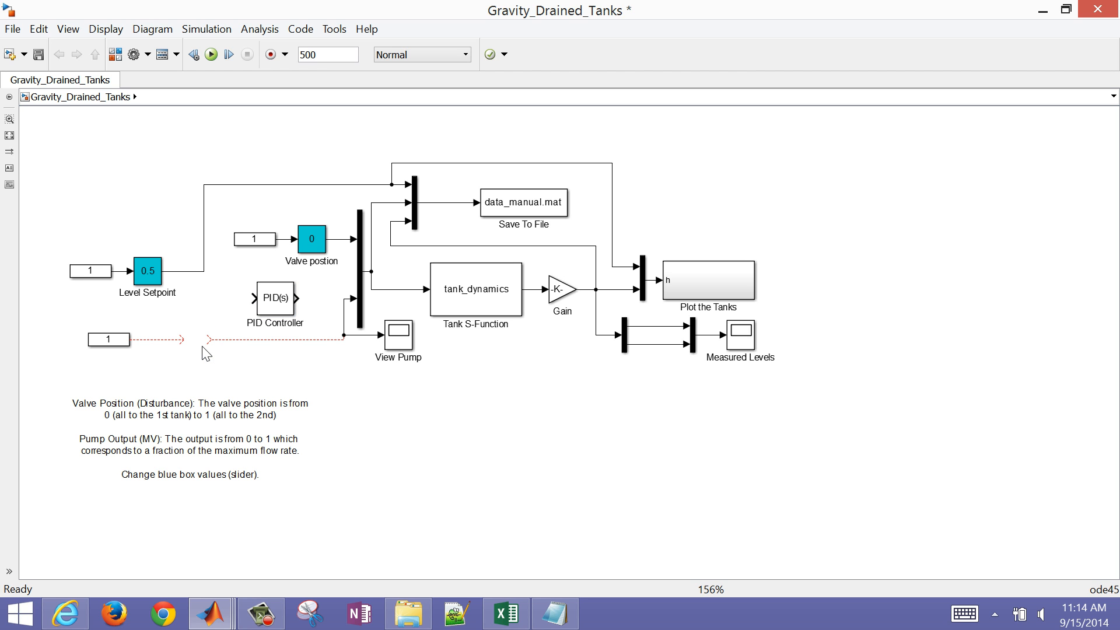
pyautogui.click(245, 340)
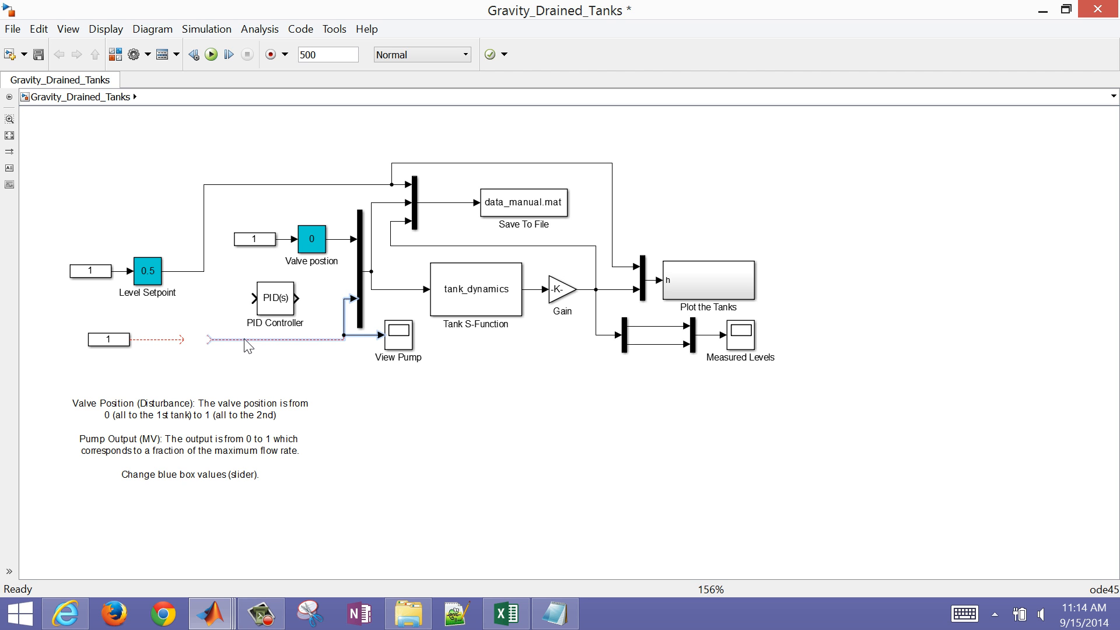
pyautogui.press('Delete')
pyautogui.click(110, 342)
pyautogui.press('Delete')
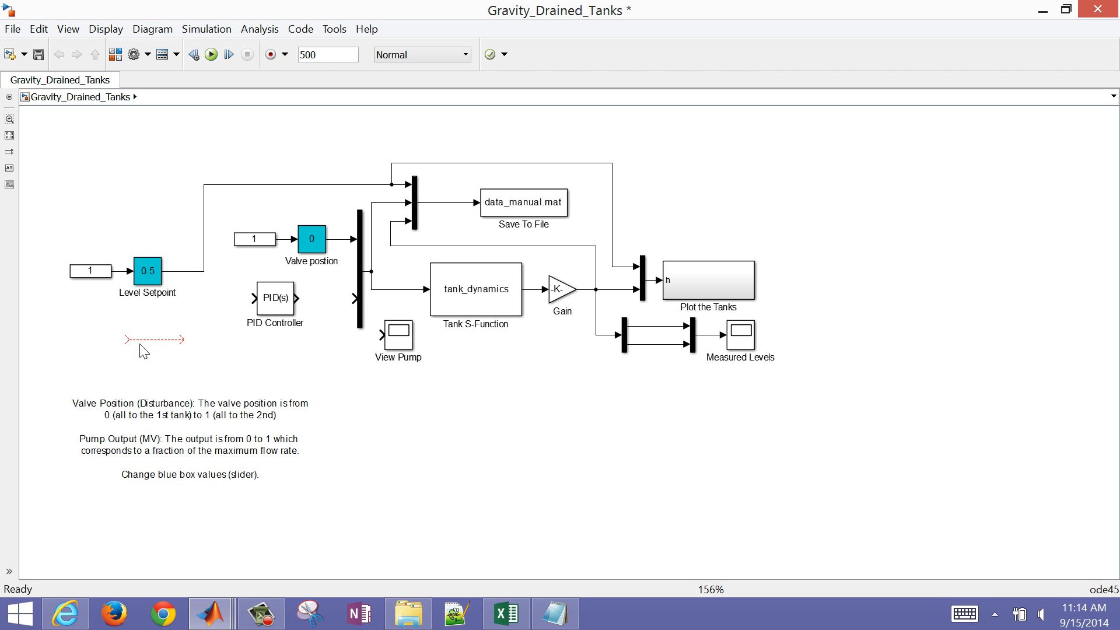
pyautogui.click(151, 340)
pyautogui.press('Delete')
pyautogui.click(157, 282)
pyautogui.click(198, 282)
pyautogui.click(694, 288)
pyautogui.click(610, 299)
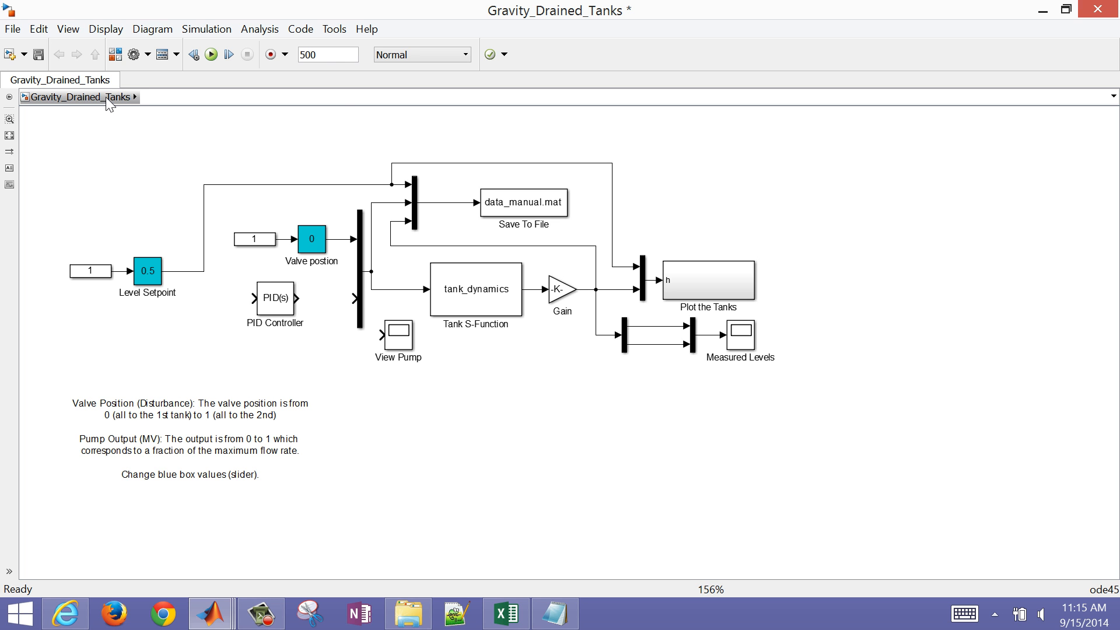
# - Find the Sum block in the Simulink library with the search term "sum" and place it just before the PID Controller
pyautogui.click(66, 36)
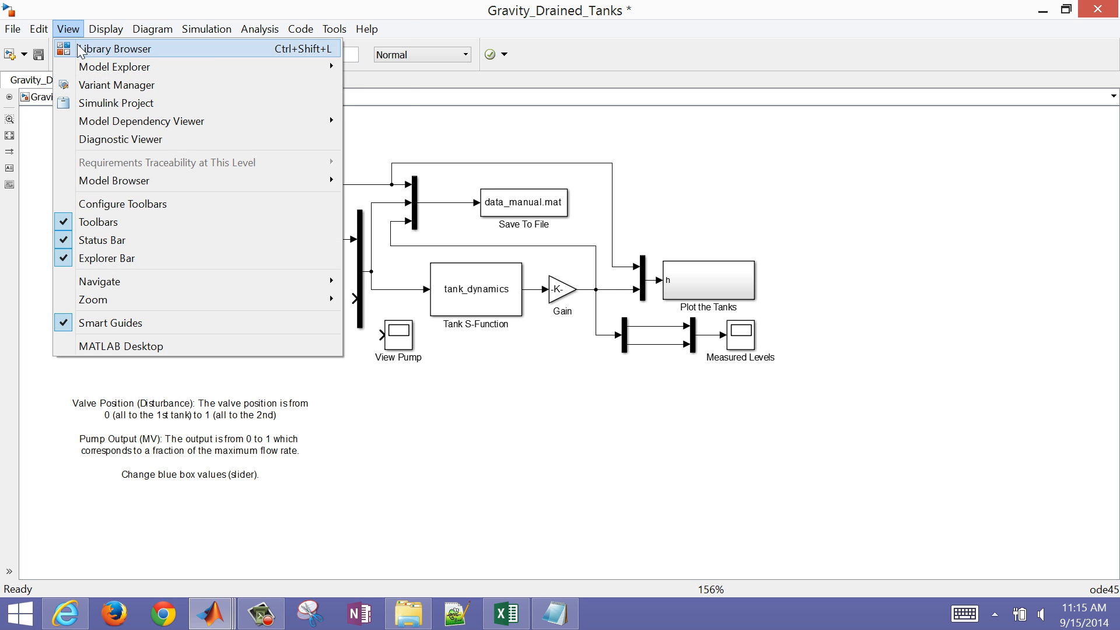
pyautogui.click(79, 49)
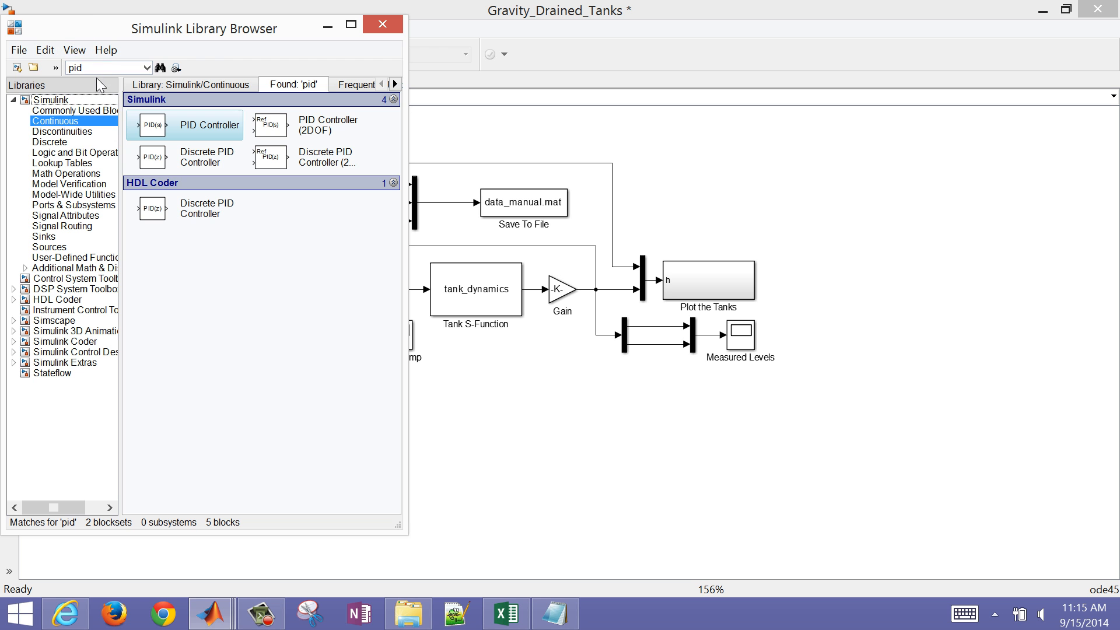
pyautogui.doubleClick(107, 65)
pyautogui.write('sum')
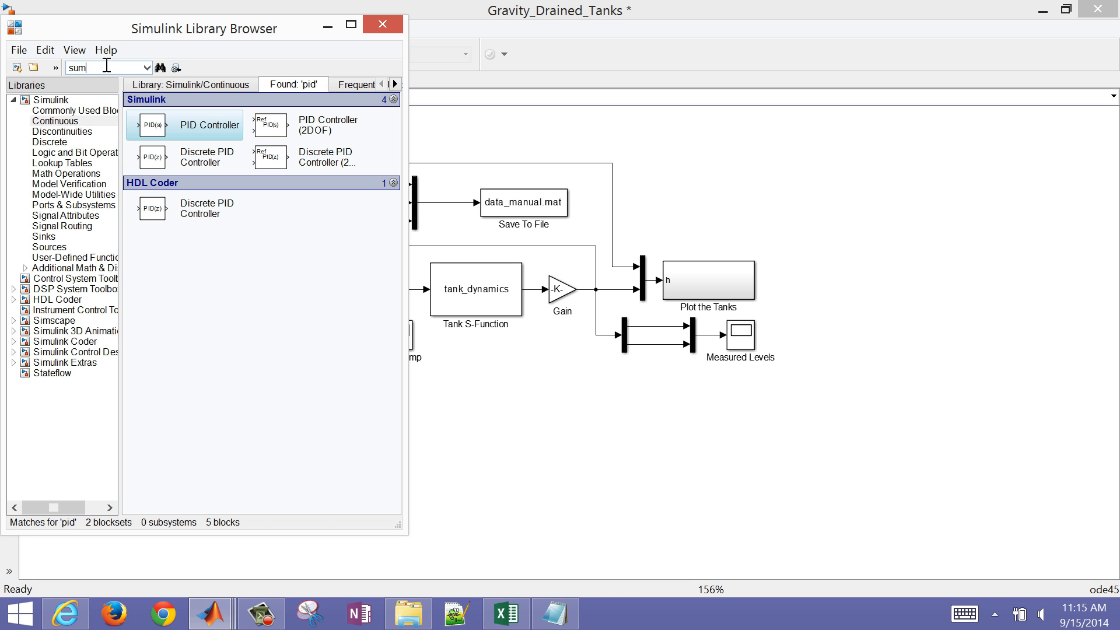
pyautogui.press('Return')
pyautogui.moveTo(159, 134); pyautogui.dragTo(221, 297)
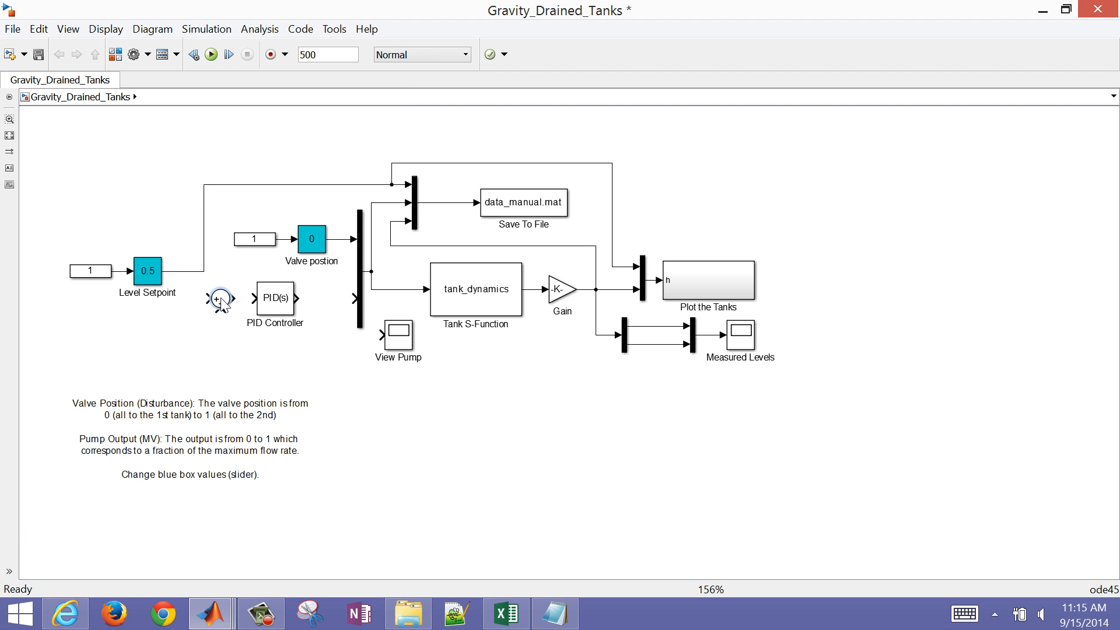
# - Branch the Level Setpoint signal into the first input of the Sum block
pyautogui.click(192, 272)
pyautogui.moveTo(192, 273)
pyautogui.mouseDown()
pyautogui.moveTo(193, 299)
pyautogui.moveTo(216, 303)
pyautogui.mouseUp()
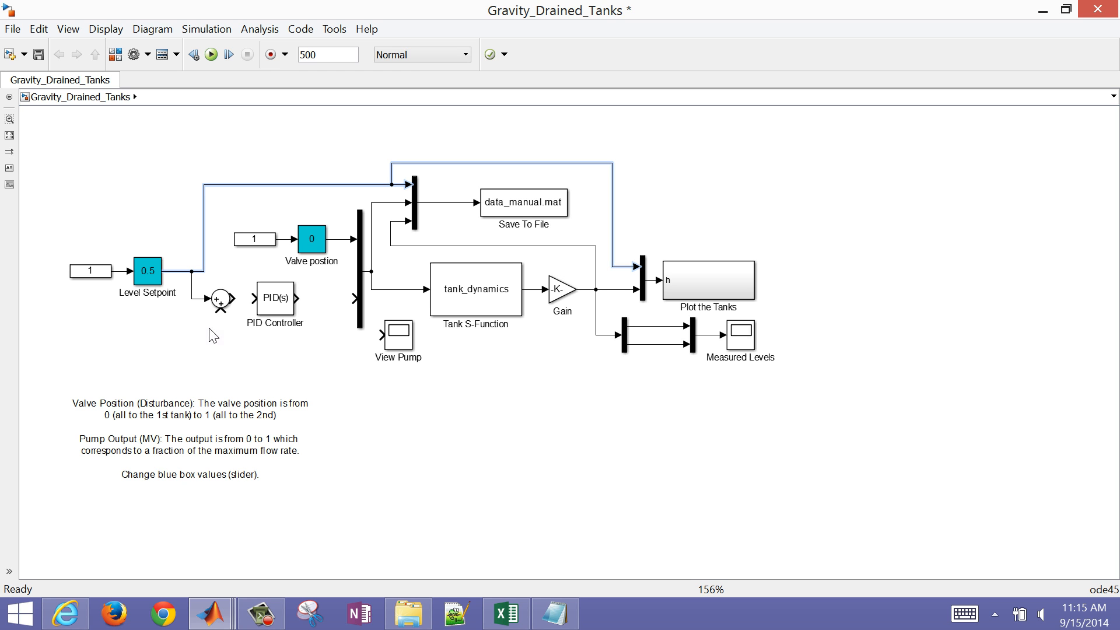
pyautogui.click(213, 337)
# - Set the Sum block's list of signs to |+- so the second input is subtracted
pyautogui.click(219, 298)
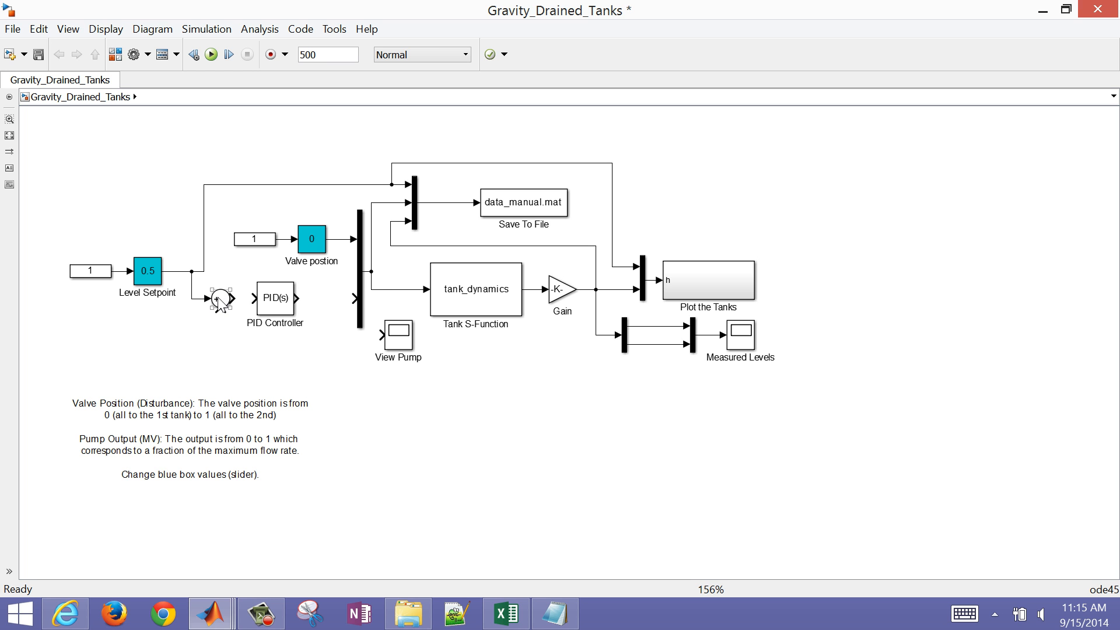
pyautogui.doubleClick(220, 301)
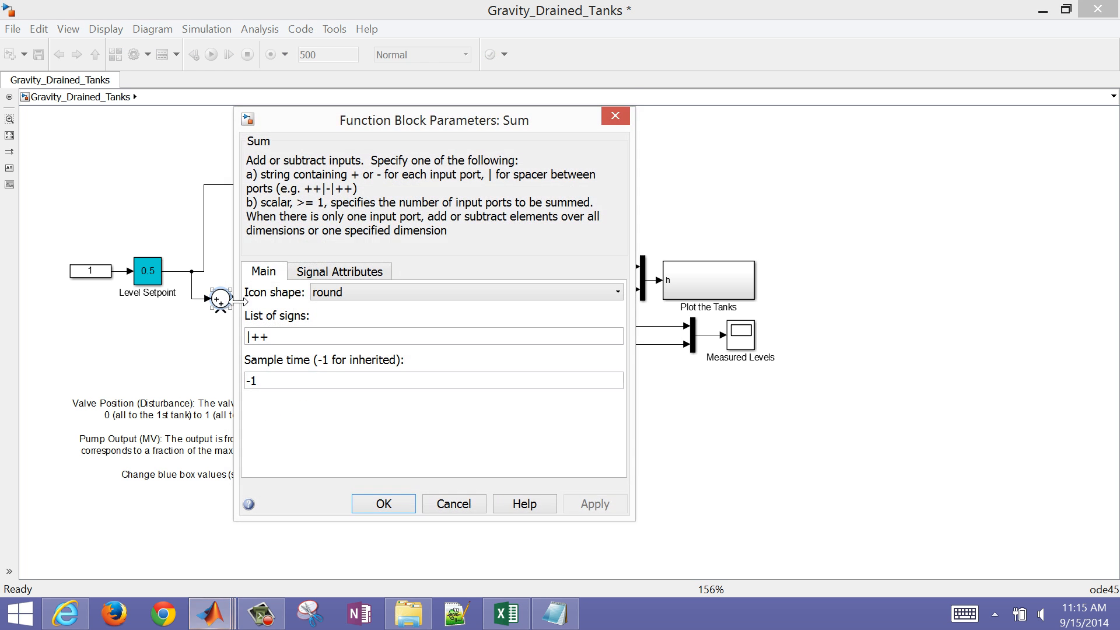
pyautogui.doubleClick(284, 335)
pyautogui.click(284, 335)
pyautogui.press('BackSpace')
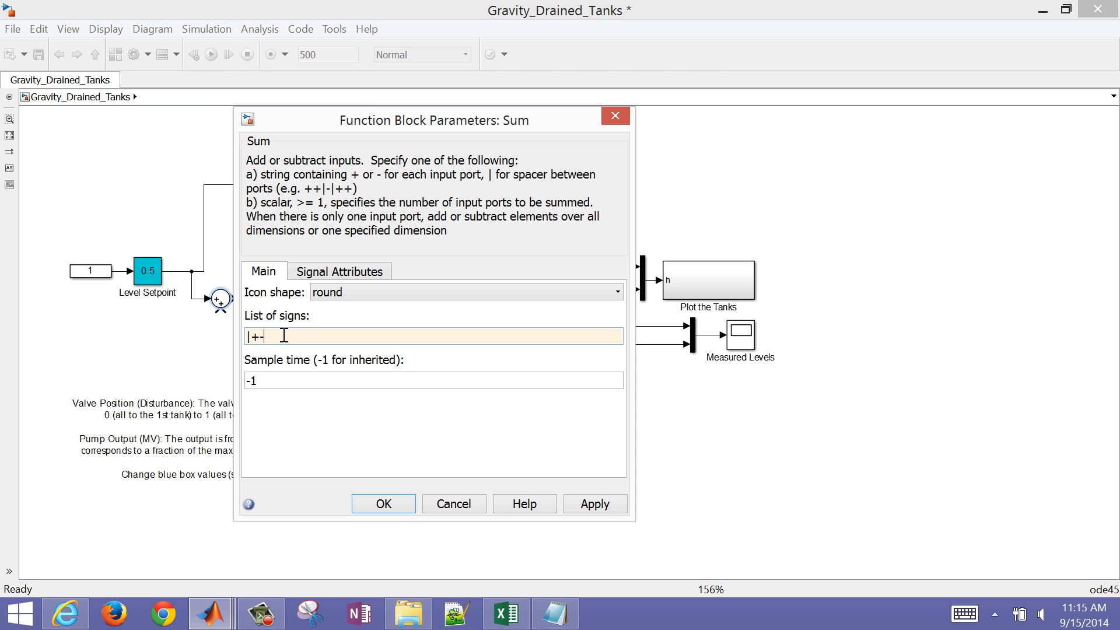
pyautogui.click(383, 502)
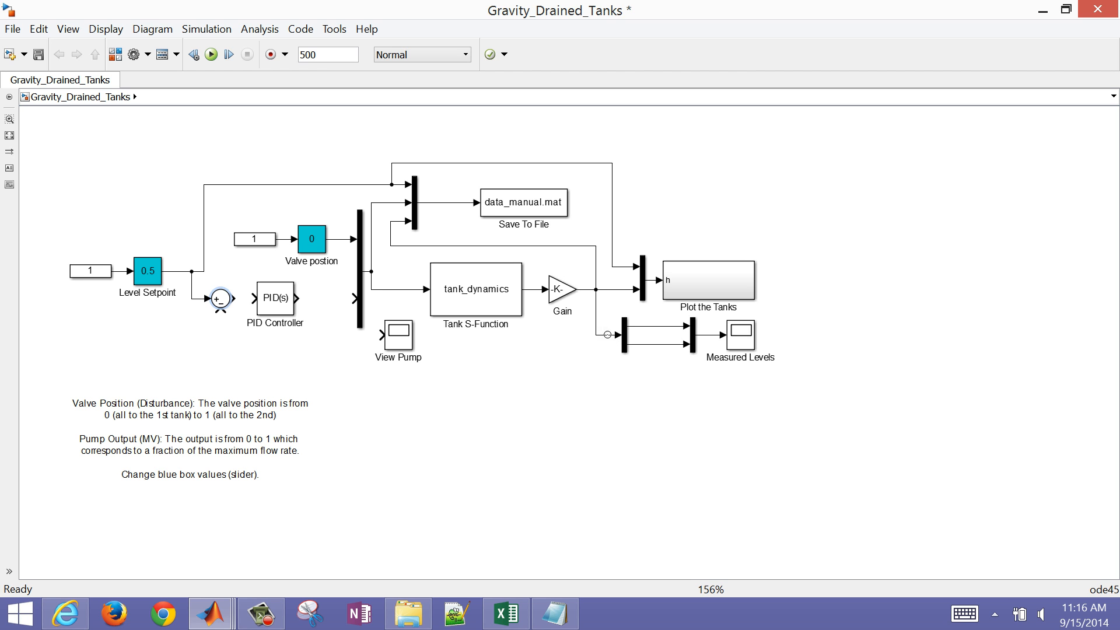
# - Close the loop from the measured levels through the Sum and PID Controller blocks to the tall mux, and branch the controller output to View Pump
pyautogui.moveTo(605, 337); pyautogui.dragTo(221, 314)
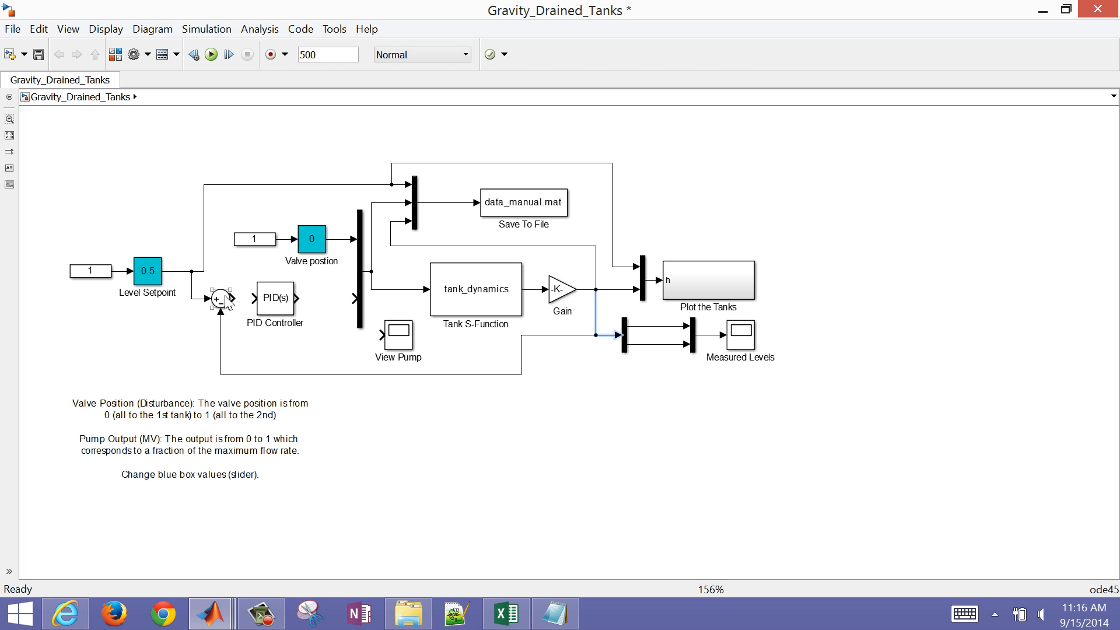
pyautogui.moveTo(231, 299); pyautogui.dragTo(256, 298)
pyautogui.click(293, 304)
pyautogui.moveTo(302, 299); pyautogui.dragTo(354, 299)
pyautogui.moveTo(329, 299); pyautogui.dragTo(394, 342)
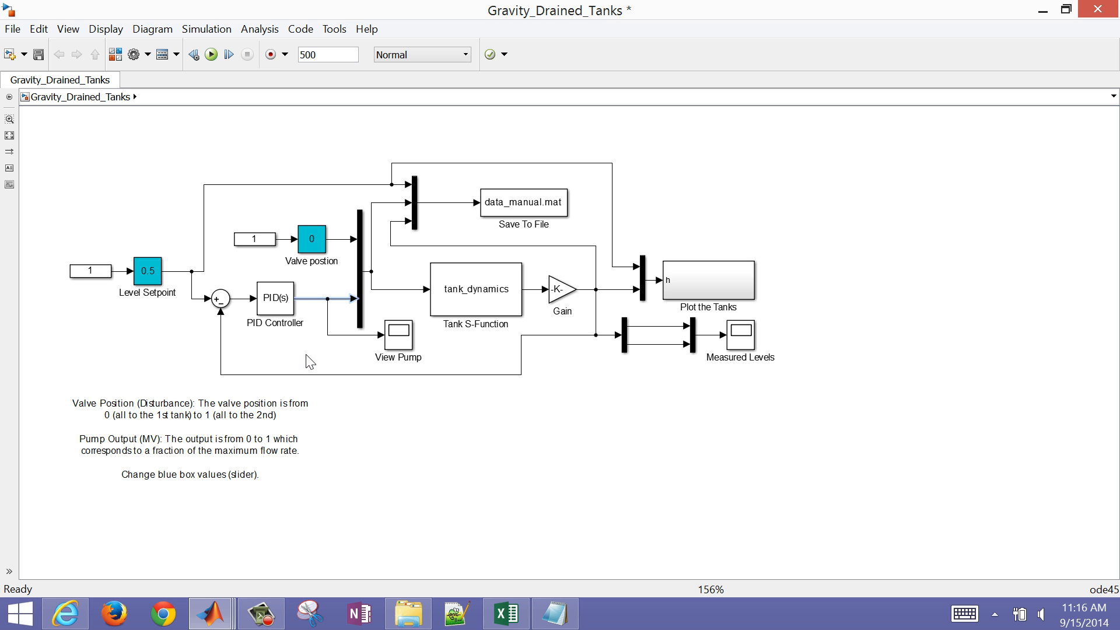
# - Set the PID Controller's Proportional gain to 1 / 1.36300043, copying the Kc expression from the Notepad notes
pyautogui.click(284, 312)
pyautogui.click(284, 312)
pyautogui.doubleClick(283, 305)
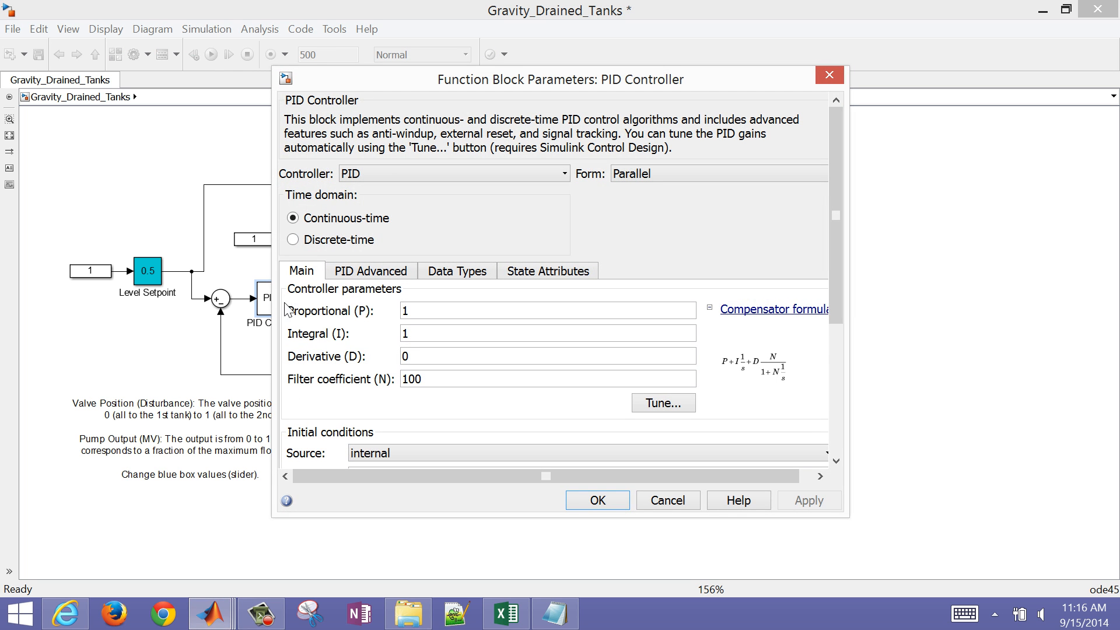
pyautogui.doubleClick(414, 314)
pyautogui.click(555, 612)
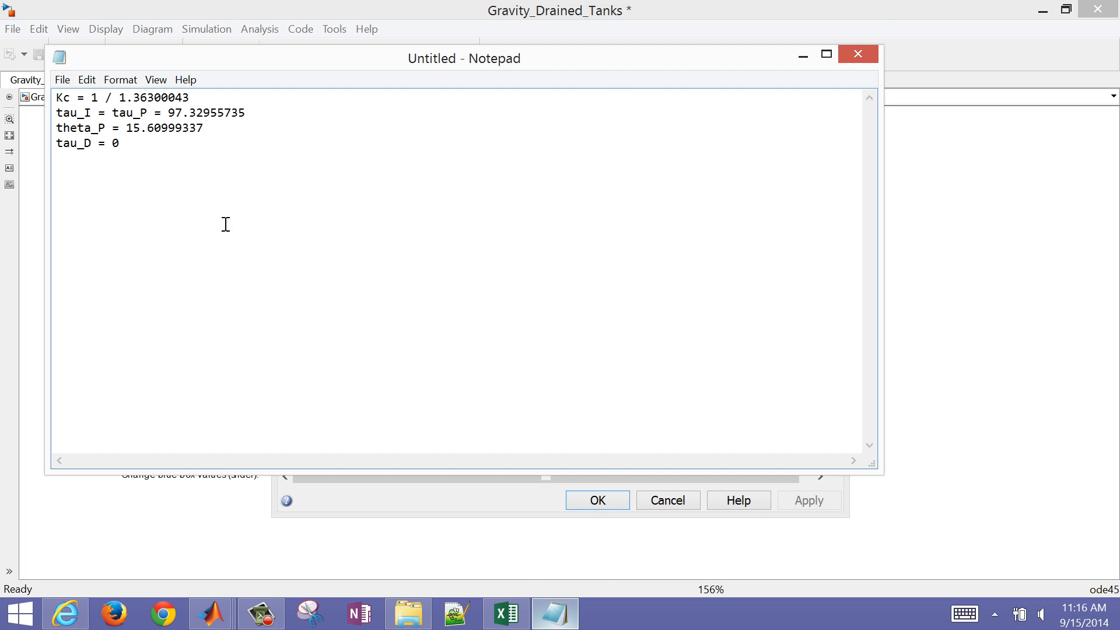
pyautogui.hotkey('shift', 'Left')
pyautogui.hotkey('shift', 'Left')
pyautogui.hotkey('shift', 'Left')
pyautogui.hotkey('shift', 'Left')
pyautogui.hotkey('shift', 'Left')
pyautogui.hotkey('shift', 'Left')
pyautogui.hotkey('shift', 'Left')
pyautogui.hotkey('shift', 'Left')
pyautogui.hotkey('shift', 'Left')
pyautogui.hotkey('shift', 'Left')
pyautogui.hotkey('shift', 'Left')
pyautogui.hotkey('shift', 'Left')
pyautogui.hotkey('shift', 'Left')
pyautogui.hotkey('shift', 'Left')
pyautogui.hotkey('ctrl', 'c')
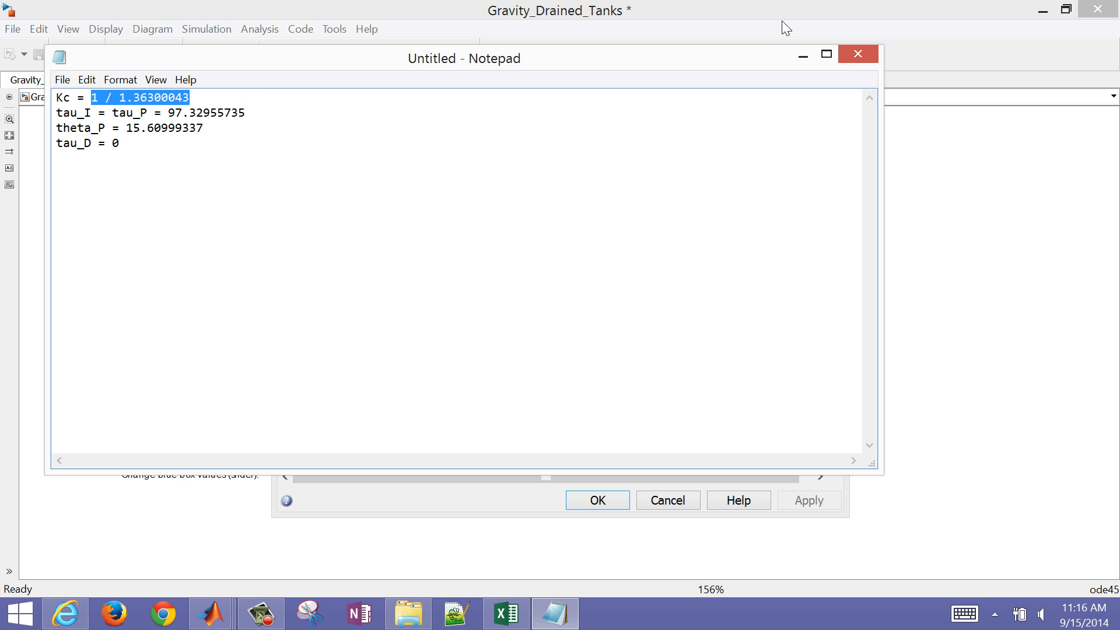
pyautogui.click(803, 55)
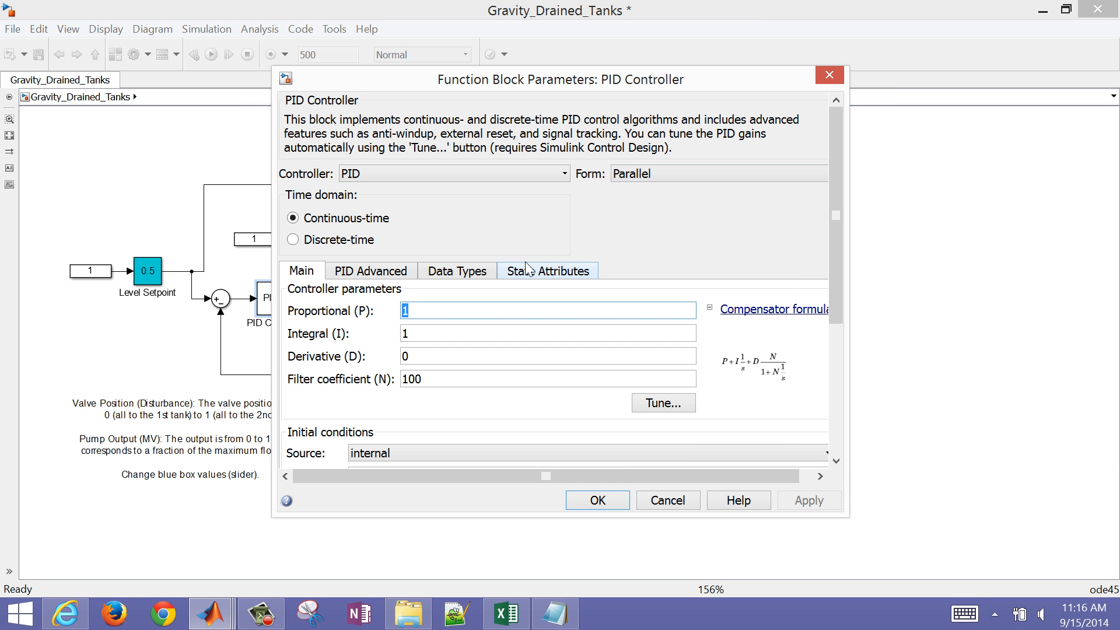
pyautogui.hotkey('ctrl', 'v')
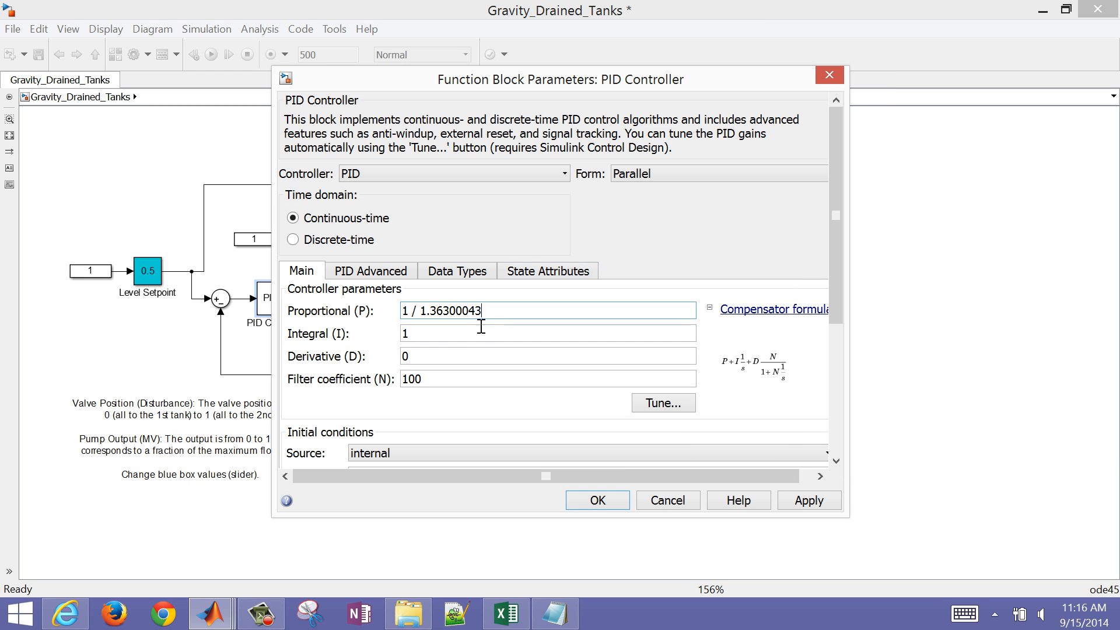
pyautogui.doubleClick(476, 333)
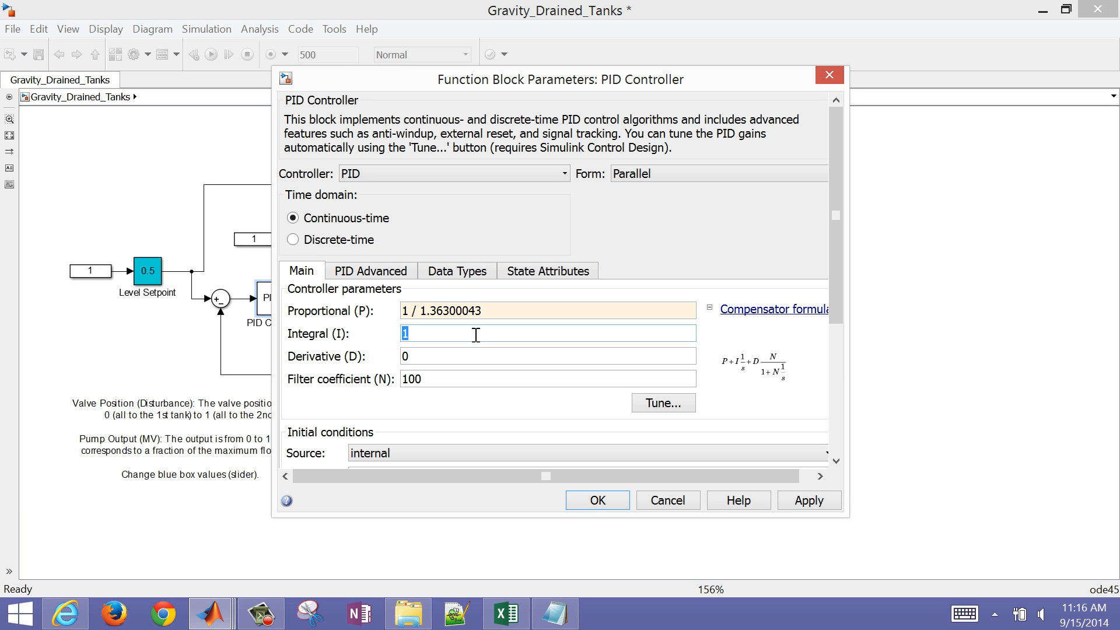
# - Switch to the OneNote sketch page and handwrite Kc, τI and τD beside the tank drawing, with a "Simulink" heading next to them
pyautogui.click(359, 613)
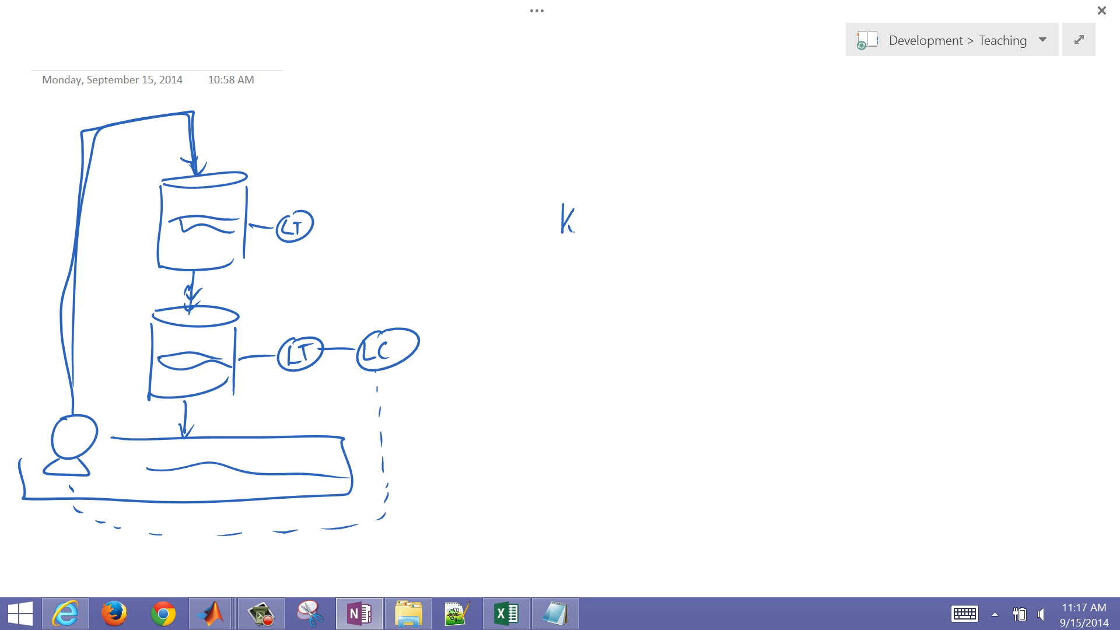
pyautogui.moveTo(556, 266); pyautogui.dragTo(573, 255)
pyautogui.moveTo(565, 259); pyautogui.dragTo(566, 275)
pyautogui.moveTo(829, 134)
pyautogui.mouseDown()
pyautogui.moveTo(826, 158)
pyautogui.moveTo(882, 153)
pyautogui.mouseUp()
pyautogui.moveTo(933, 133); pyautogui.dragTo(934, 158)
pyautogui.moveTo(937, 152)
pyautogui.mouseDown()
pyautogui.moveTo(950, 158)
pyautogui.moveTo(906, 163)
pyautogui.mouseUp()
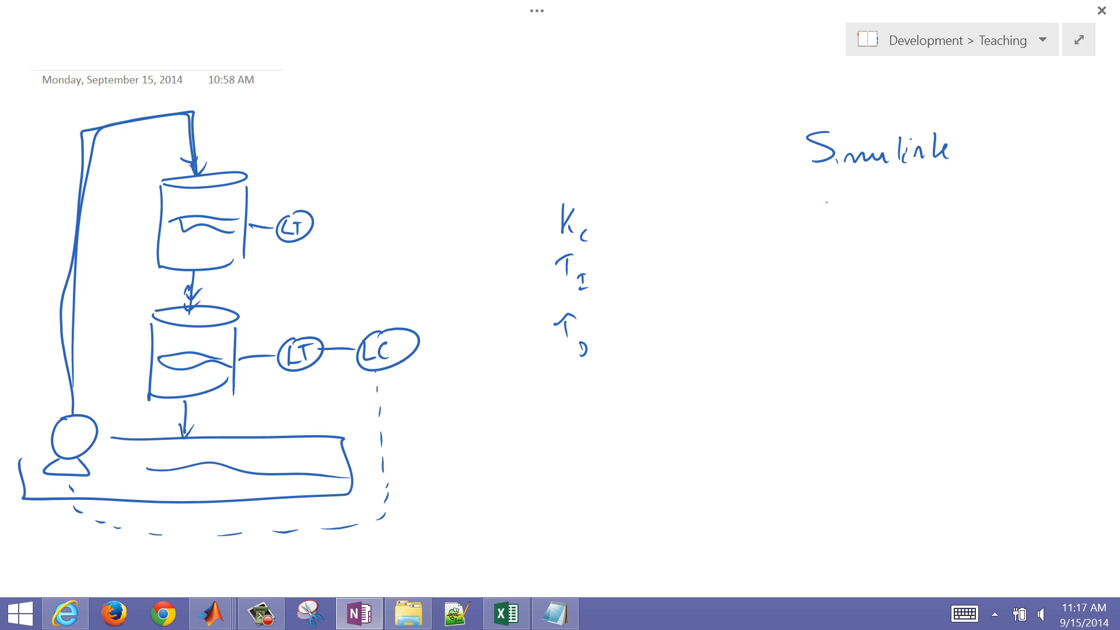
# - Handwrite P = Kc, I = Kc/τI and D = Kc τD under the Simulink heading, with a double arrow leading from the tuning parameters
pyautogui.moveTo(825, 204); pyautogui.dragTo(827, 230)
pyautogui.moveTo(822, 205)
pyautogui.mouseDown()
pyautogui.moveTo(827, 219)
pyautogui.moveTo(883, 211)
pyautogui.mouseUp()
pyautogui.moveTo(868, 220); pyautogui.dragTo(919, 225)
pyautogui.moveTo(934, 202)
pyautogui.mouseDown()
pyautogui.moveTo(924, 217)
pyautogui.moveTo(935, 227)
pyautogui.mouseUp()
pyautogui.moveTo(948, 222); pyautogui.dragTo(951, 232)
pyautogui.moveTo(825, 258); pyautogui.dragTo(825, 285)
pyautogui.moveTo(811, 261)
pyautogui.mouseDown()
pyautogui.moveTo(831, 258)
pyautogui.moveTo(839, 283)
pyautogui.moveTo(888, 266)
pyautogui.mouseUp()
pyautogui.moveTo(879, 275); pyautogui.dragTo(922, 269)
pyautogui.moveTo(933, 253)
pyautogui.mouseDown()
pyautogui.moveTo(936, 269)
pyautogui.moveTo(964, 275)
pyautogui.mouseUp()
pyautogui.moveTo(949, 290)
pyautogui.mouseDown()
pyautogui.moveTo(951, 304)
pyautogui.moveTo(961, 288)
pyautogui.mouseUp()
pyautogui.moveTo(963, 301)
pyautogui.mouseDown()
pyautogui.moveTo(965, 311)
pyautogui.moveTo(972, 301)
pyautogui.mouseUp()
pyautogui.moveTo(962, 318); pyautogui.dragTo(971, 314)
pyautogui.moveTo(823, 346); pyautogui.dragTo(822, 379)
pyautogui.moveTo(868, 359); pyautogui.dragTo(927, 375)
pyautogui.moveTo(934, 354)
pyautogui.mouseDown()
pyautogui.moveTo(939, 380)
pyautogui.moveTo(969, 373)
pyautogui.mouseUp()
pyautogui.moveTo(956, 357); pyautogui.dragTo(981, 356)
pyautogui.moveTo(982, 372); pyautogui.dragTo(989, 384)
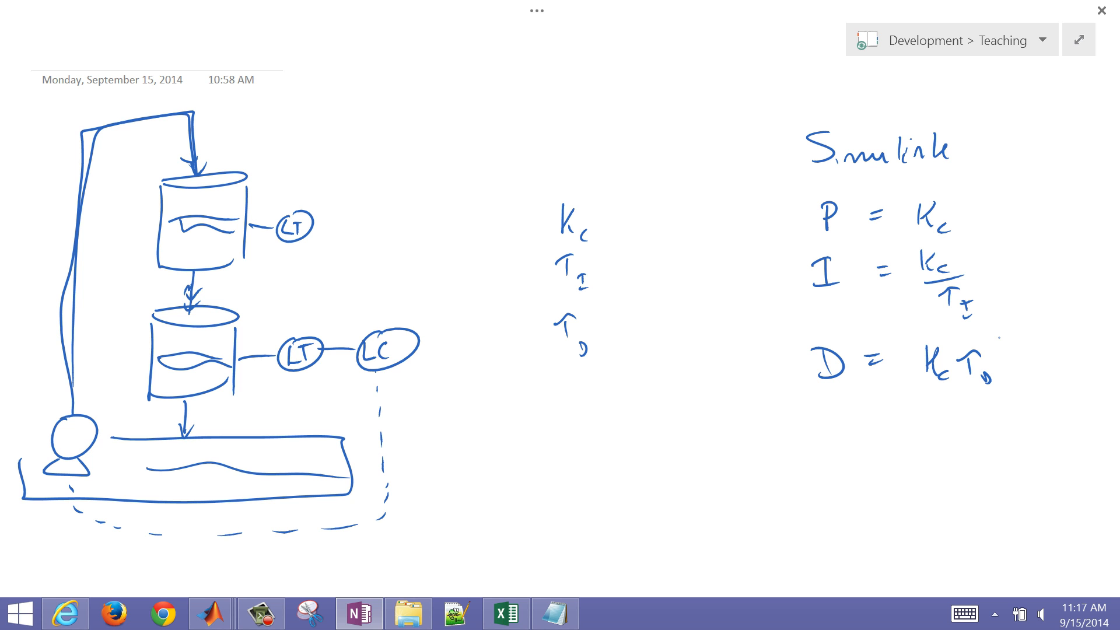
pyautogui.moveTo(662, 272); pyautogui.dragTo(758, 266)
pyautogui.moveTo(688, 288)
pyautogui.mouseDown()
pyautogui.moveTo(755, 290)
pyautogui.moveTo(748, 302)
pyautogui.mouseUp()
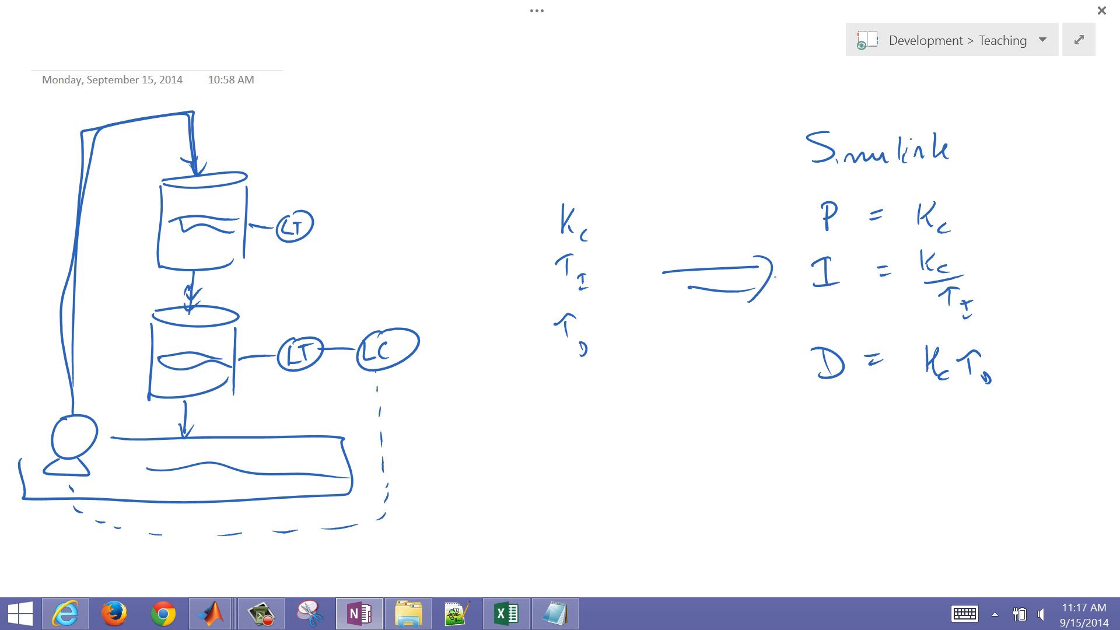
# - Circle the three gain expressions, strike the derivative one through with an arrow to 0, and close the sketch page
pyautogui.moveTo(969, 187)
pyautogui.mouseDown()
pyautogui.moveTo(915, 191)
pyautogui.moveTo(945, 166)
pyautogui.mouseUp()
pyautogui.click(963, 161)
pyautogui.moveTo(927, 241)
pyautogui.mouseDown()
pyautogui.moveTo(910, 252)
pyautogui.moveTo(921, 259)
pyautogui.mouseUp()
pyautogui.moveTo(916, 349); pyautogui.dragTo(934, 333)
pyautogui.moveTo(912, 404); pyautogui.dragTo(1048, 309)
pyautogui.moveTo(1037, 329); pyautogui.dragTo(1061, 303)
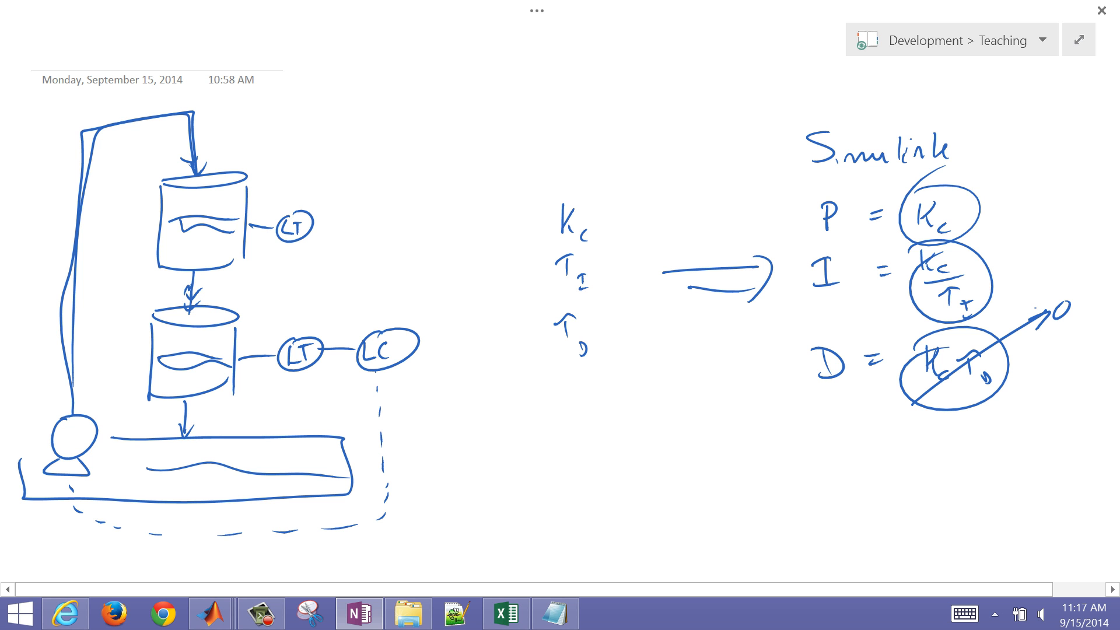
pyautogui.click(1101, 10)
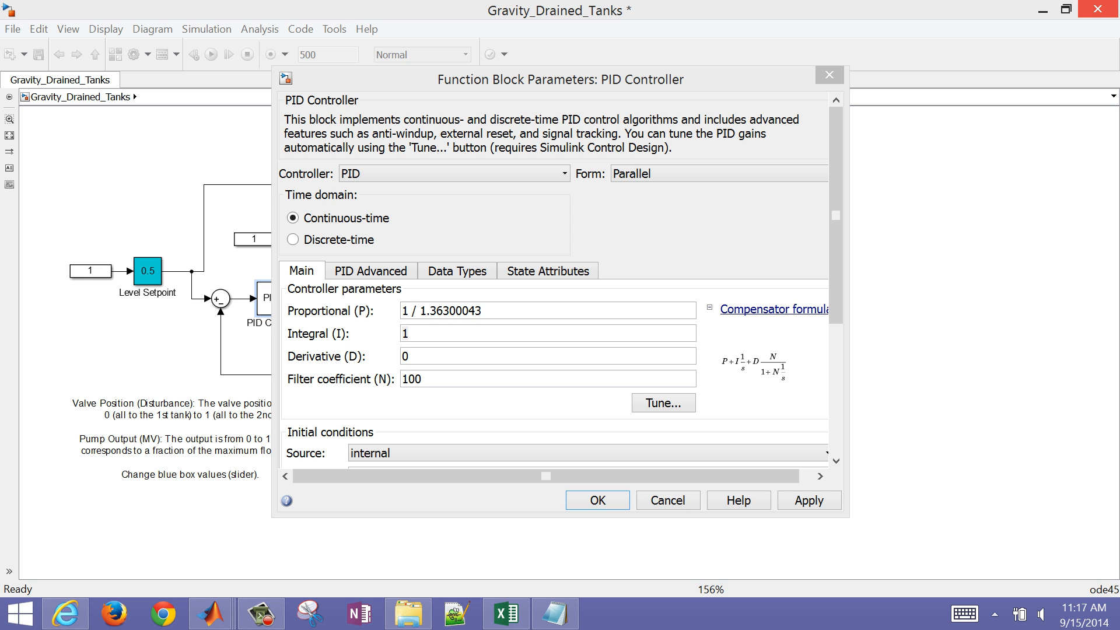
# - Set the PID Controller's Integral gain to (1 / 1.36300043) / 97 and check tau_I in the notes
pyautogui.click(488, 330)
pyautogui.press('BackSpace')
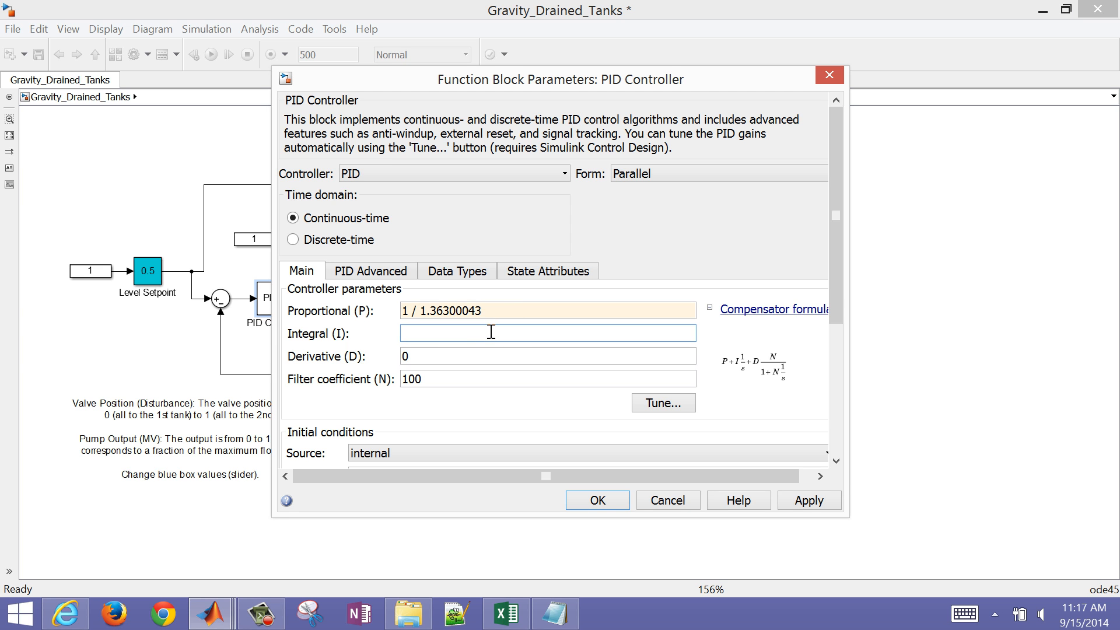
pyautogui.hotkey('ctrl', 'v')
pyautogui.write(')')
pyautogui.press('Home')
pyautogui.write('(')
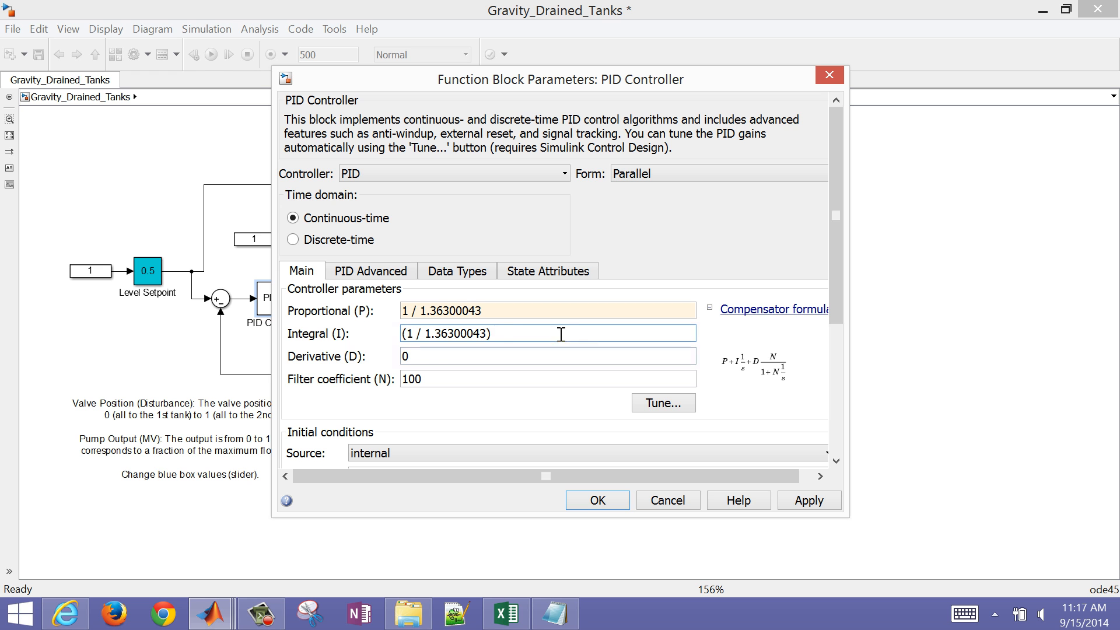
pyautogui.hotkey('ctrl', 'a')
pyautogui.press('End')
pyautogui.write('/ ')
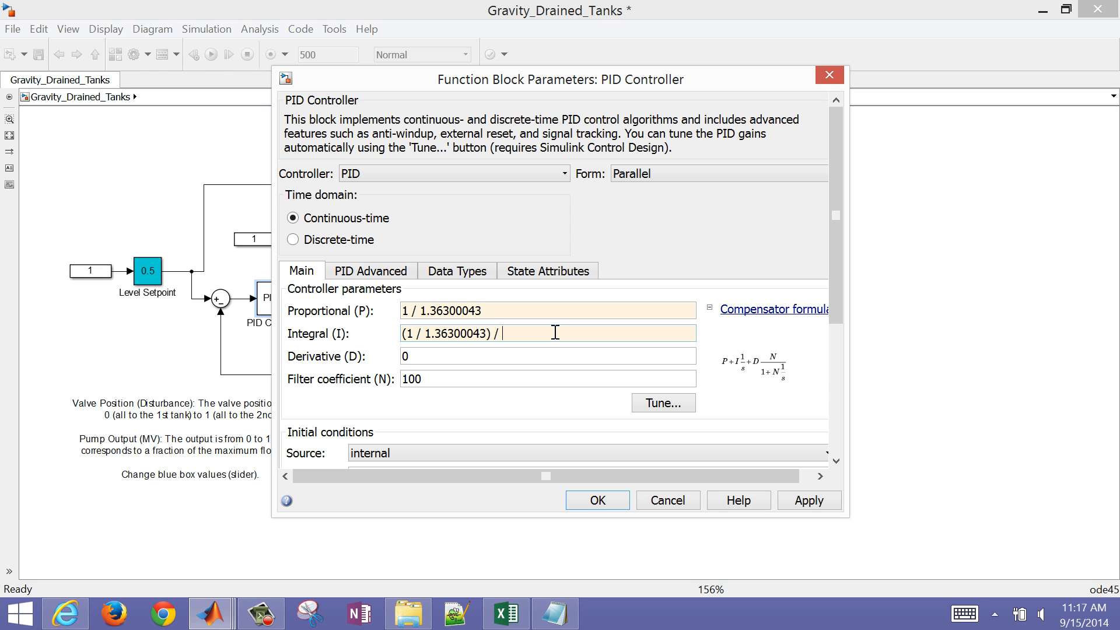
pyautogui.write('97')
pyautogui.click(556, 614)
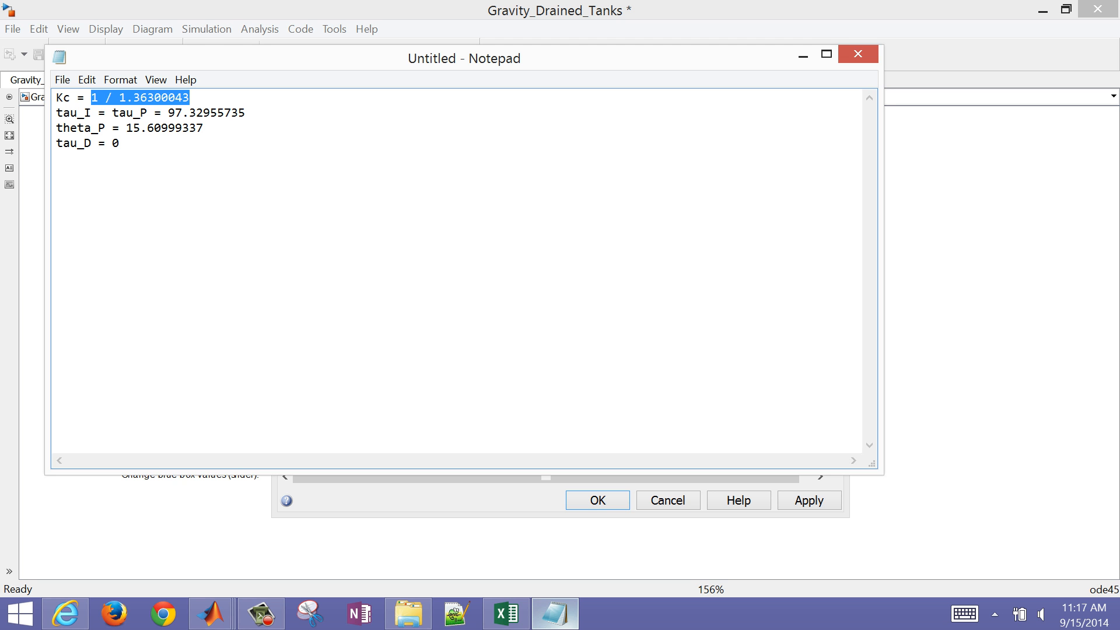
pyautogui.click(803, 55)
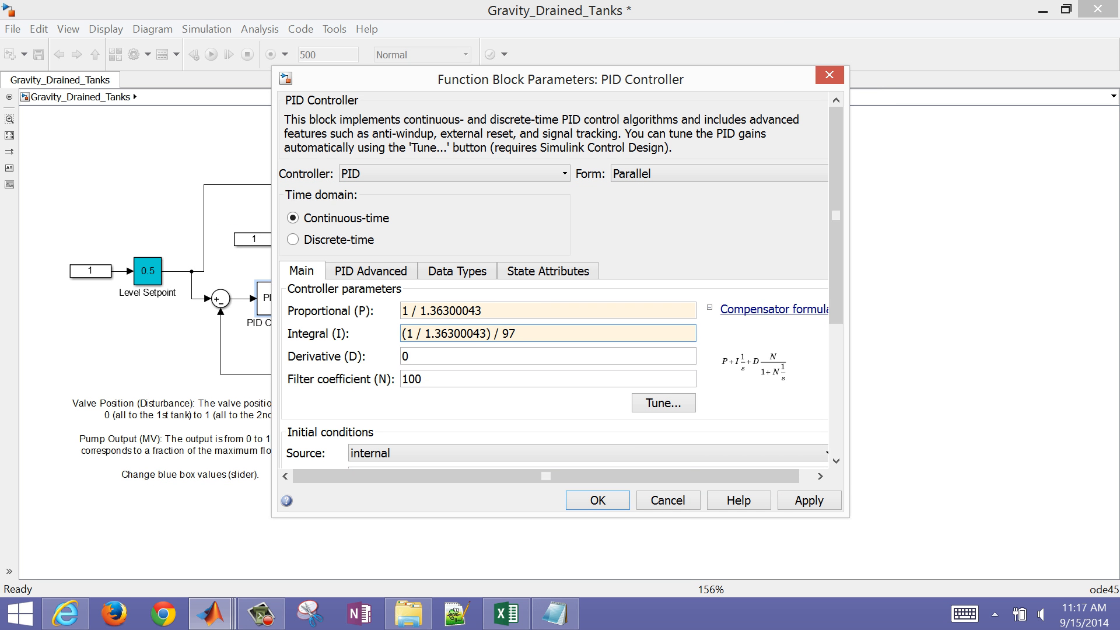
# - Make the Integral gain's divisor 97.3 and limit the PID Controller's output to a lower bound of 0 and an upper bound of 1
pyautogui.write('.3')
pyautogui.click(358, 271)
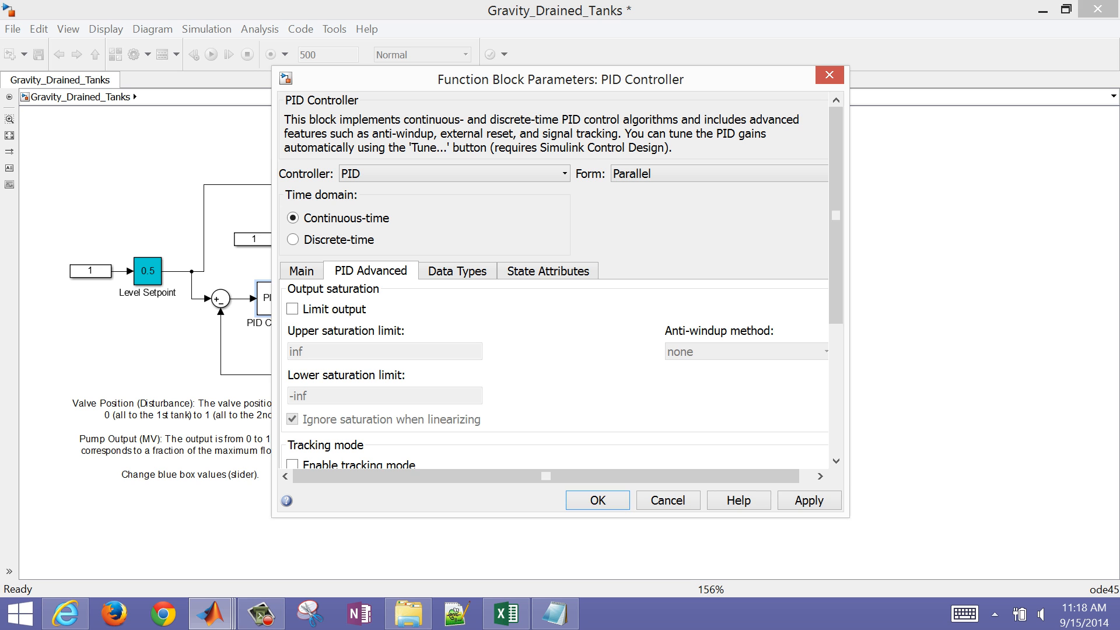
pyautogui.click(292, 310)
pyautogui.click(369, 350)
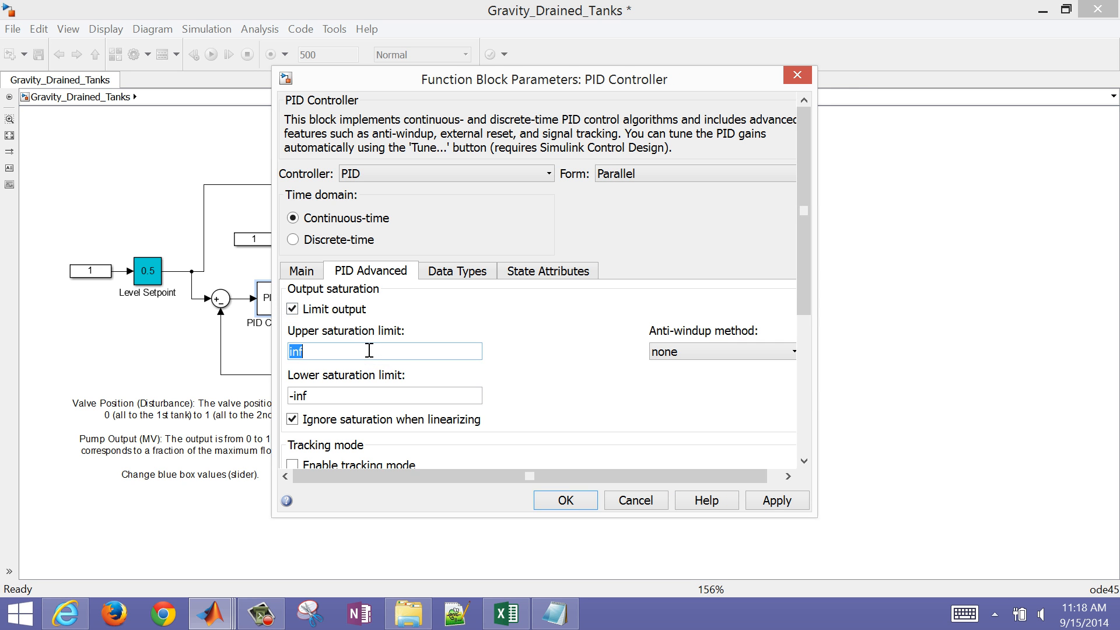
pyautogui.press('BackSpace')
pyautogui.write('0')
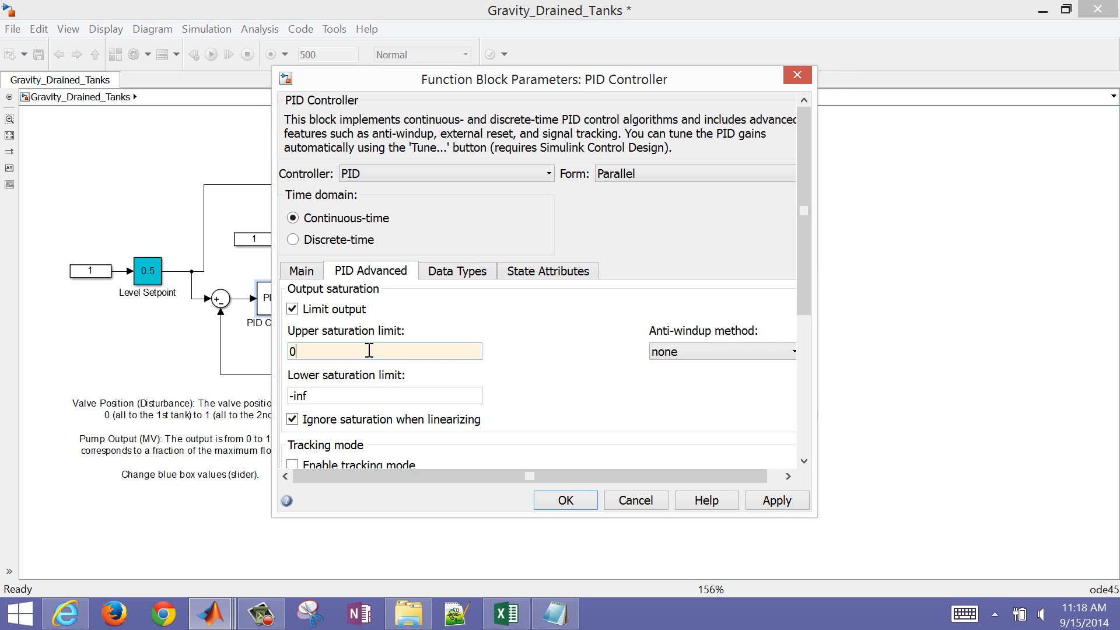
pyautogui.click(369, 391)
pyautogui.press('BackSpace')
pyautogui.write('0')
pyautogui.click(407, 357)
pyautogui.write('1')
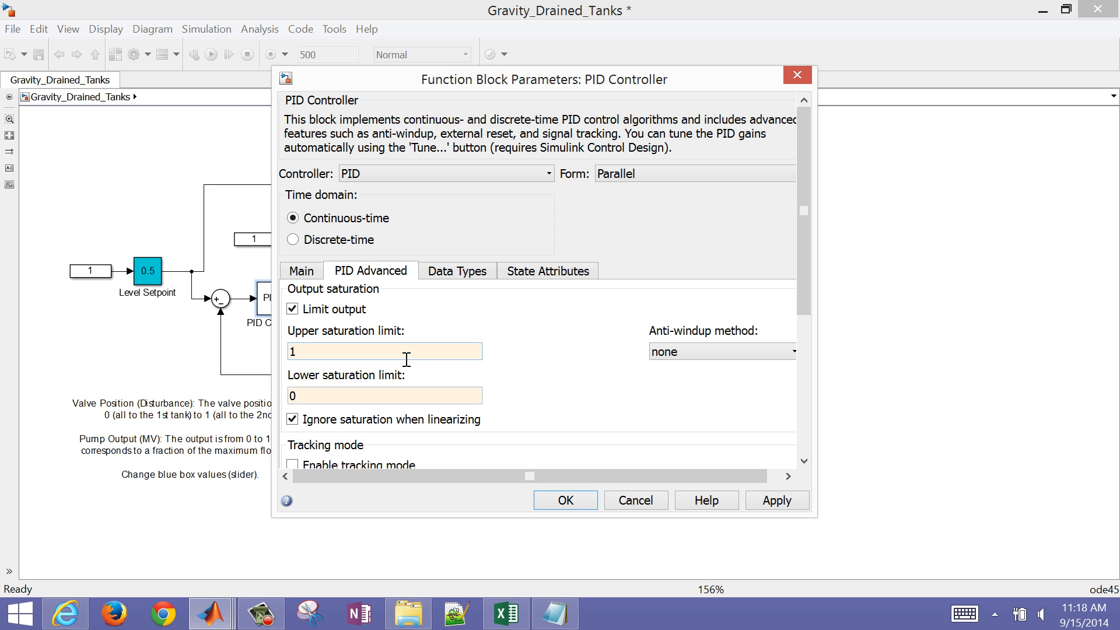
# - Set the PID Controller's anti-windup method to clamping and accept the block parameters
pyautogui.click(722, 351)
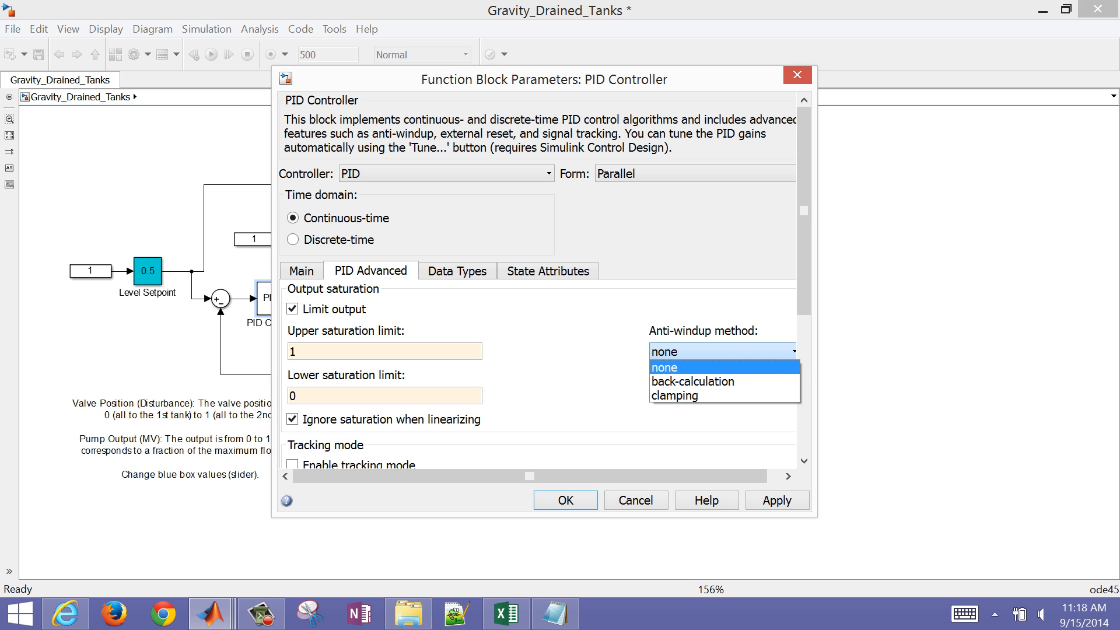
pyautogui.click(705, 393)
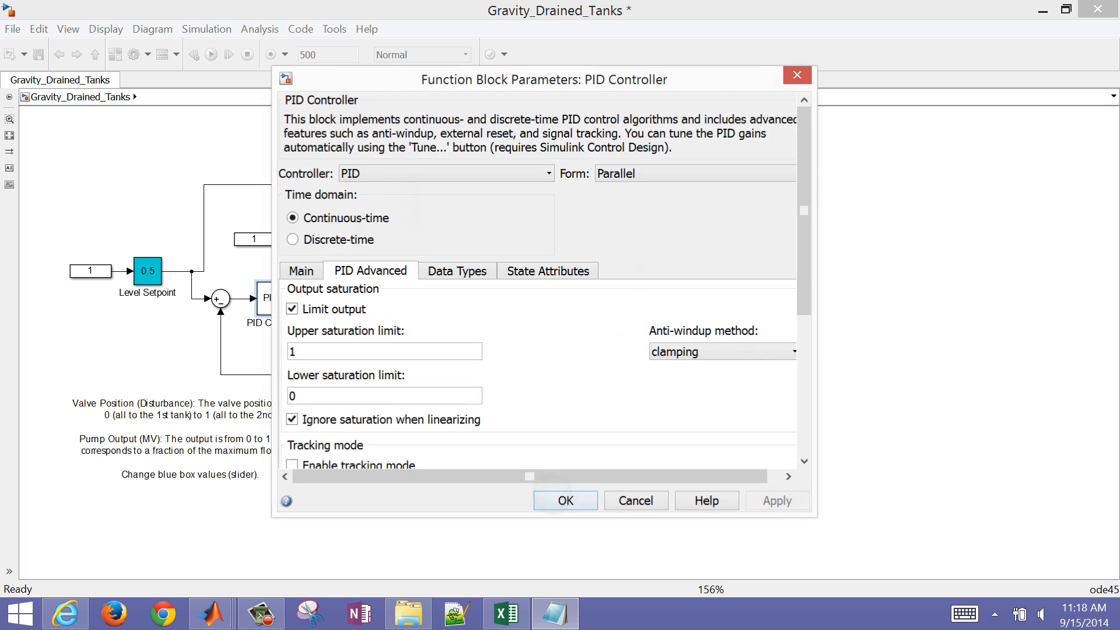
pyautogui.click(566, 499)
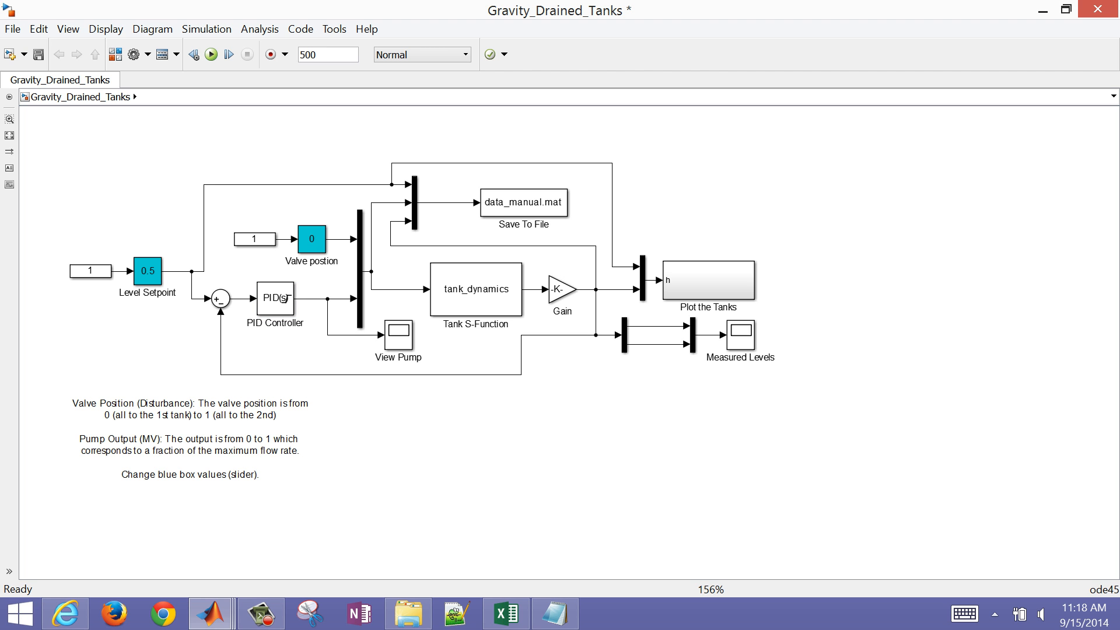
# - Update the diagram to check signal dimensions, close the diagnostics, and delete the feedback line into the sum block
pyautogui.hotkey('ctrl', 't')
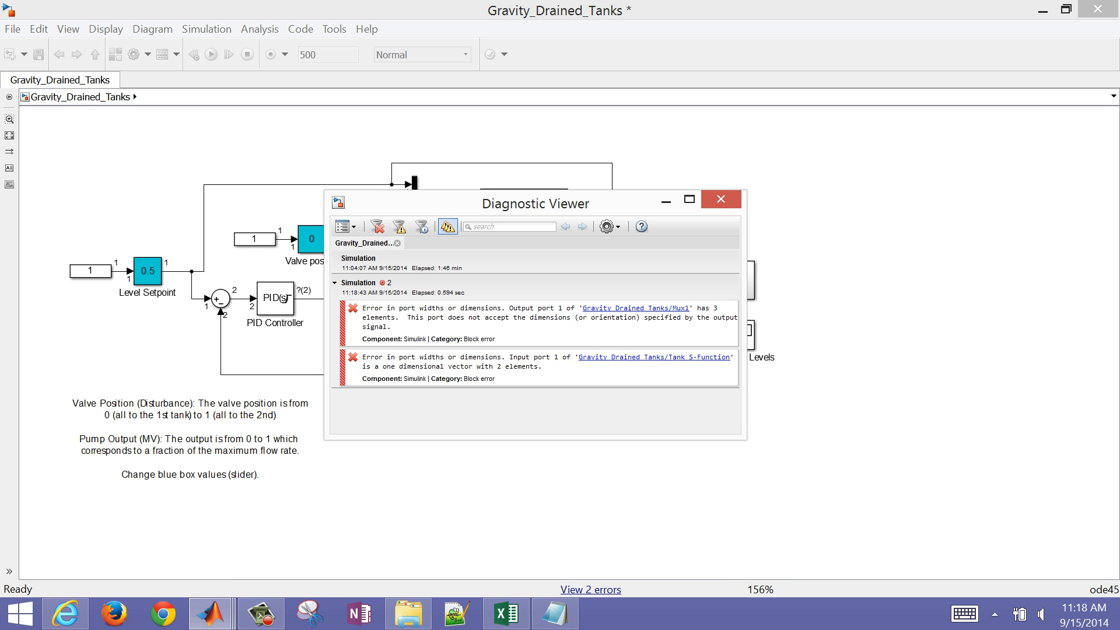
pyautogui.click(721, 199)
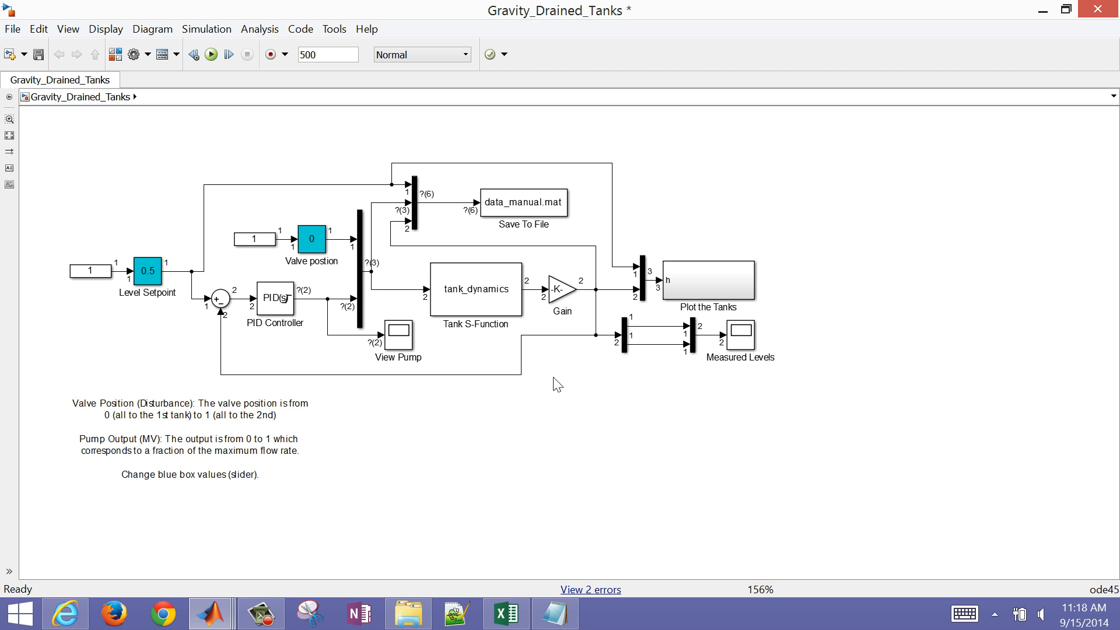
pyautogui.click(512, 375)
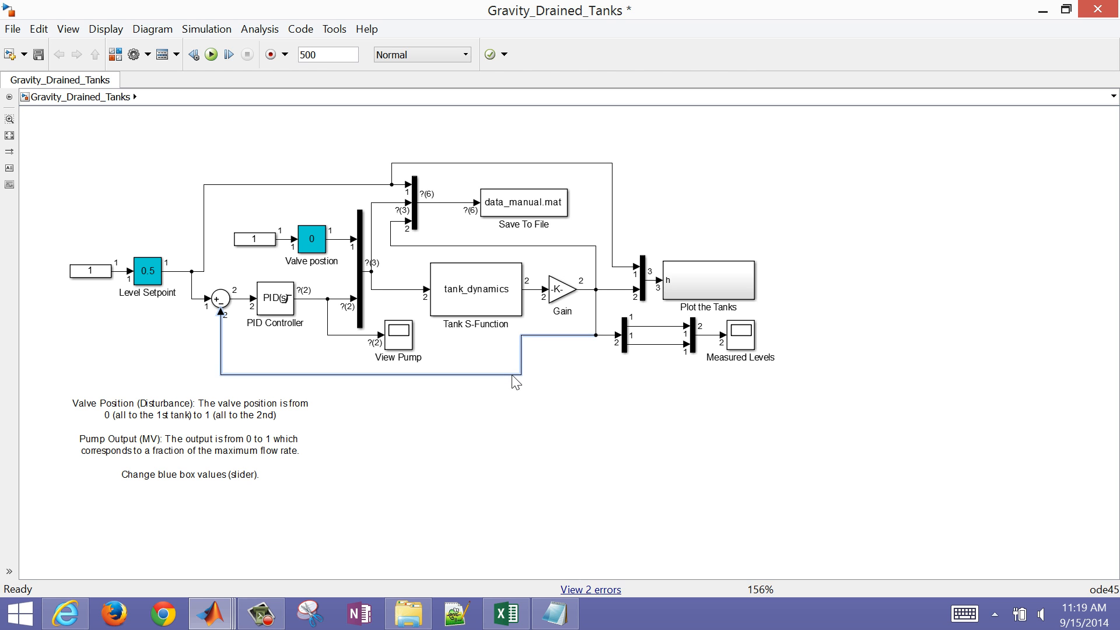
pyautogui.press('Delete')
# - Branch the Demux's second output line, the Tank 2 level, back to the minus input of the sum block
pyautogui.click(514, 312)
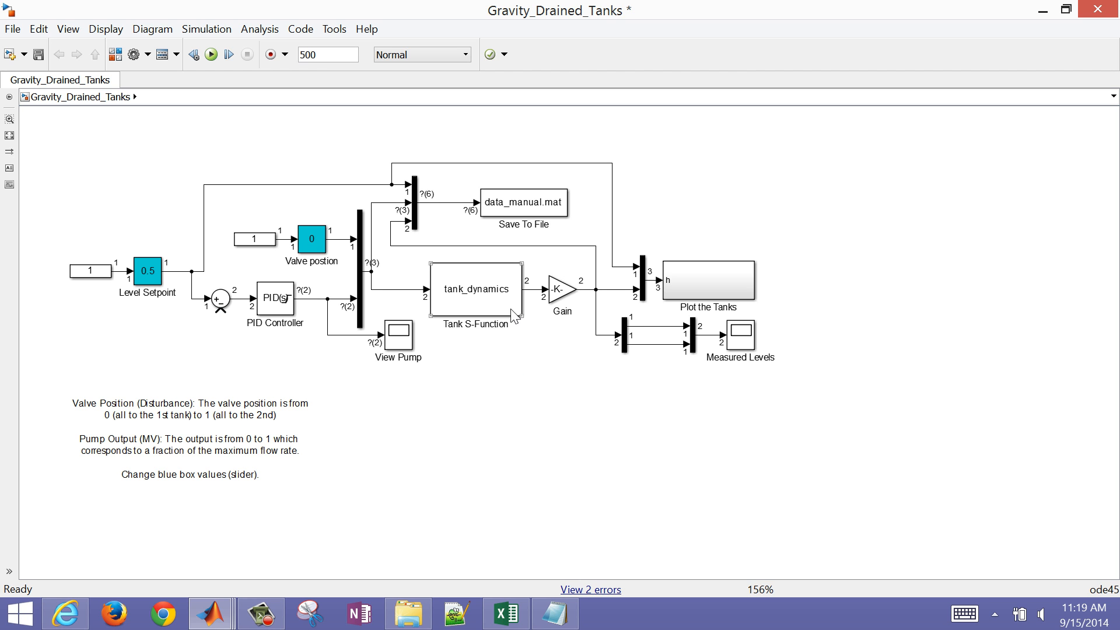
pyautogui.click(545, 299)
pyautogui.moveTo(649, 345)
pyautogui.mouseDown()
pyautogui.moveTo(642, 369)
pyautogui.moveTo(450, 408)
pyautogui.moveTo(287, 360)
pyautogui.moveTo(256, 365)
pyautogui.moveTo(193, 318)
pyautogui.moveTo(221, 310)
pyautogui.mouseUp()
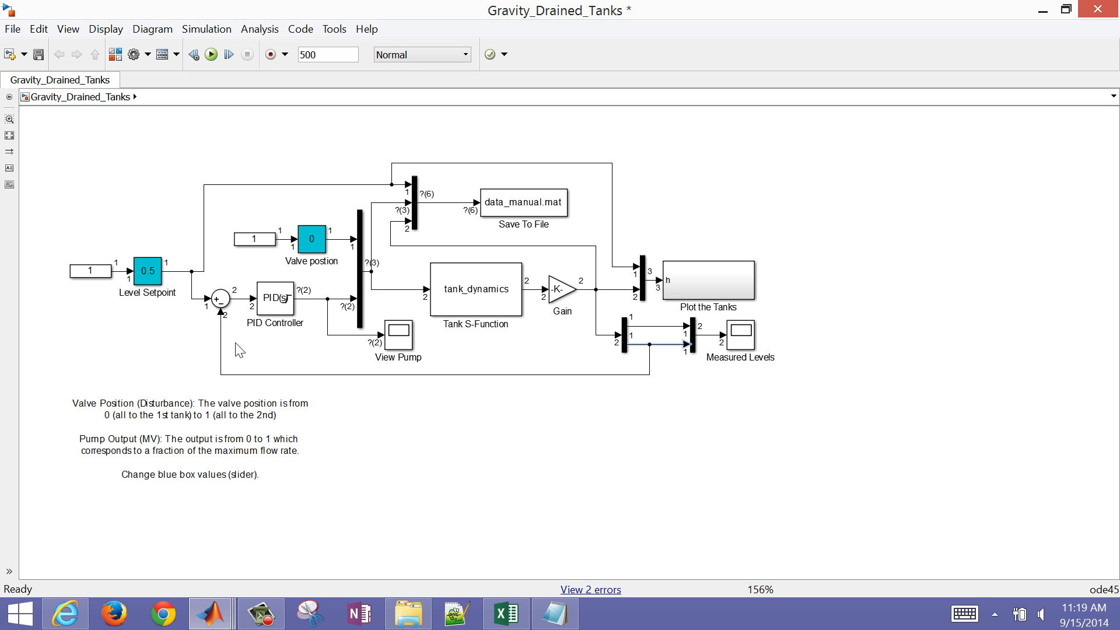
pyautogui.click(623, 334)
pyautogui.click(660, 360)
pyautogui.click(624, 340)
pyautogui.click(636, 344)
# - Run the simulation with the tank animation figure moved clear of the diagram, and open the Measured Levels scope
pyautogui.click(214, 58)
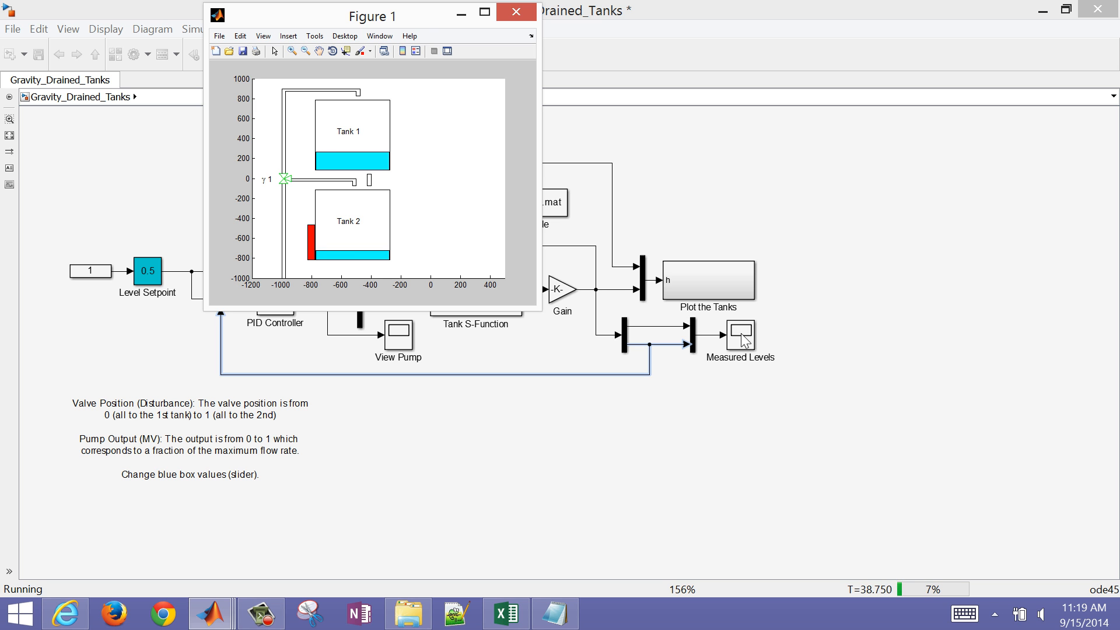
pyautogui.moveTo(407, 22); pyautogui.dragTo(978, 38)
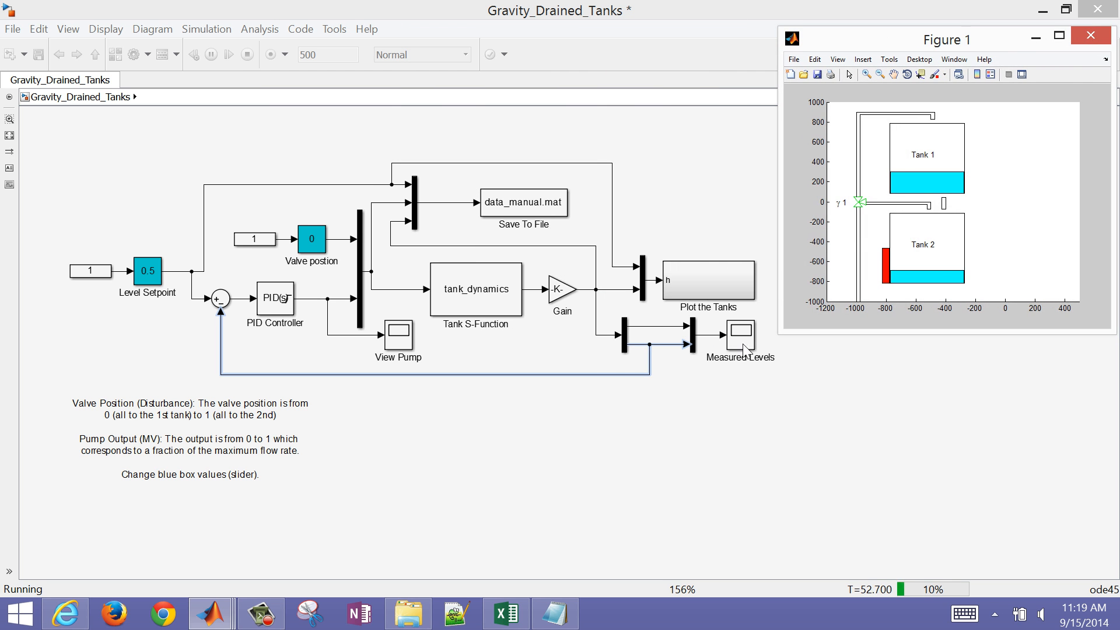
pyautogui.click(740, 342)
pyautogui.doubleClick(741, 342)
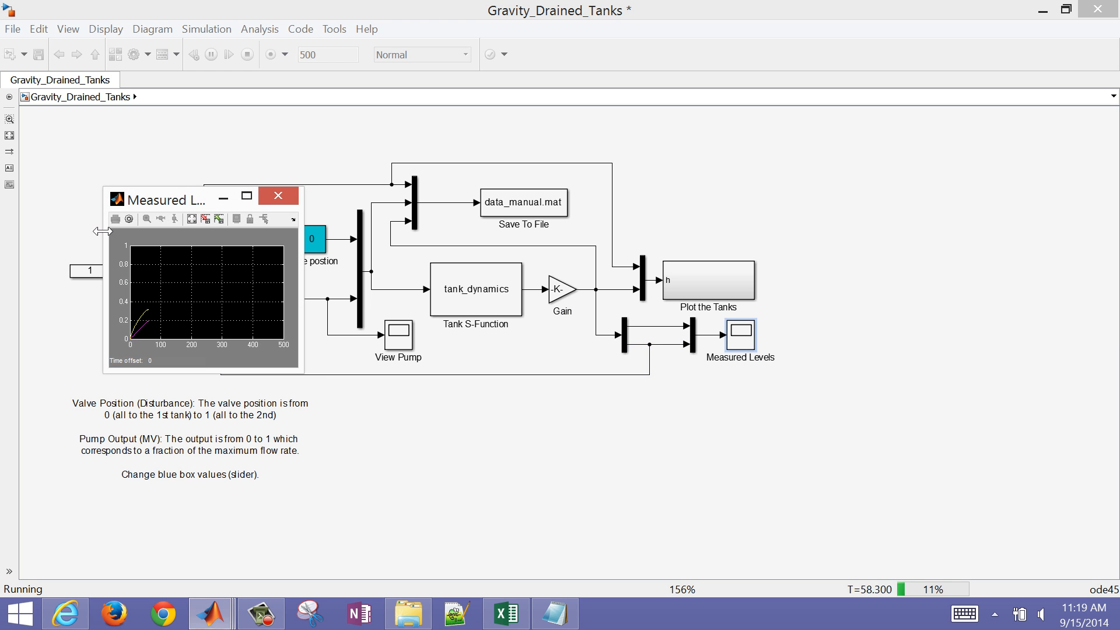
# - Follow both level curves in the maximized Measured Levels scope, autoscaling repeatedly, and minimize it
pyautogui.click(193, 220)
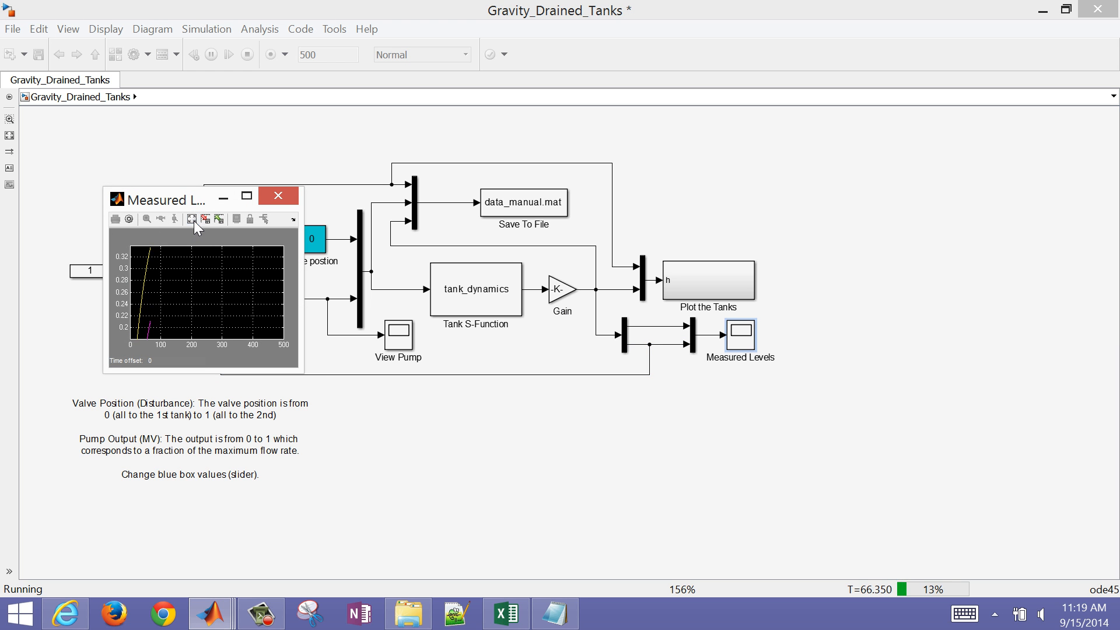
pyautogui.click(246, 196)
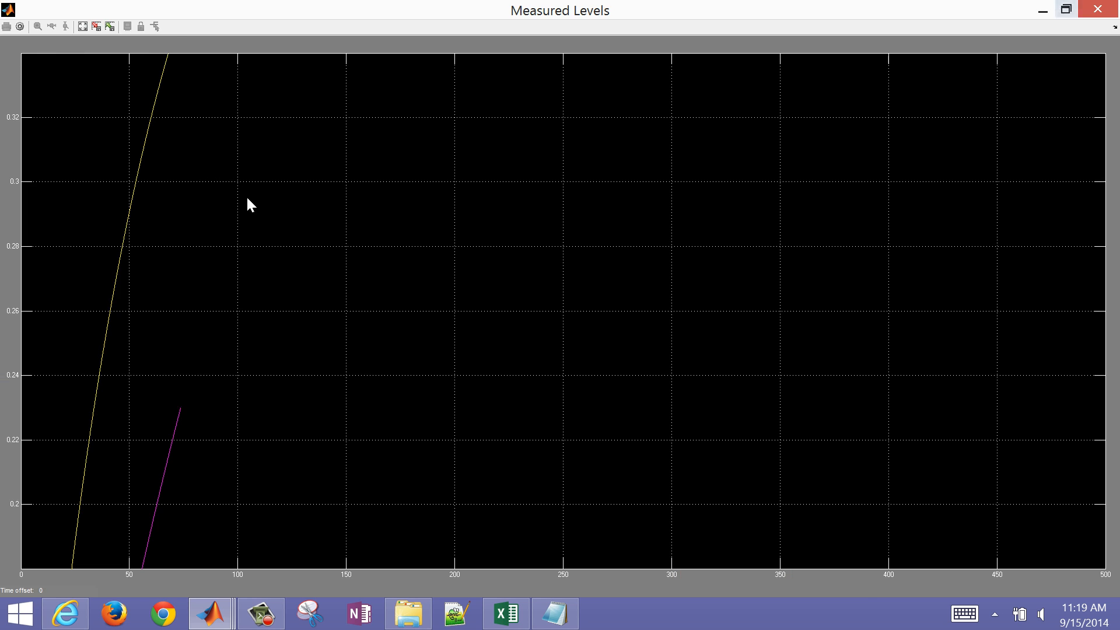
pyautogui.click(83, 27)
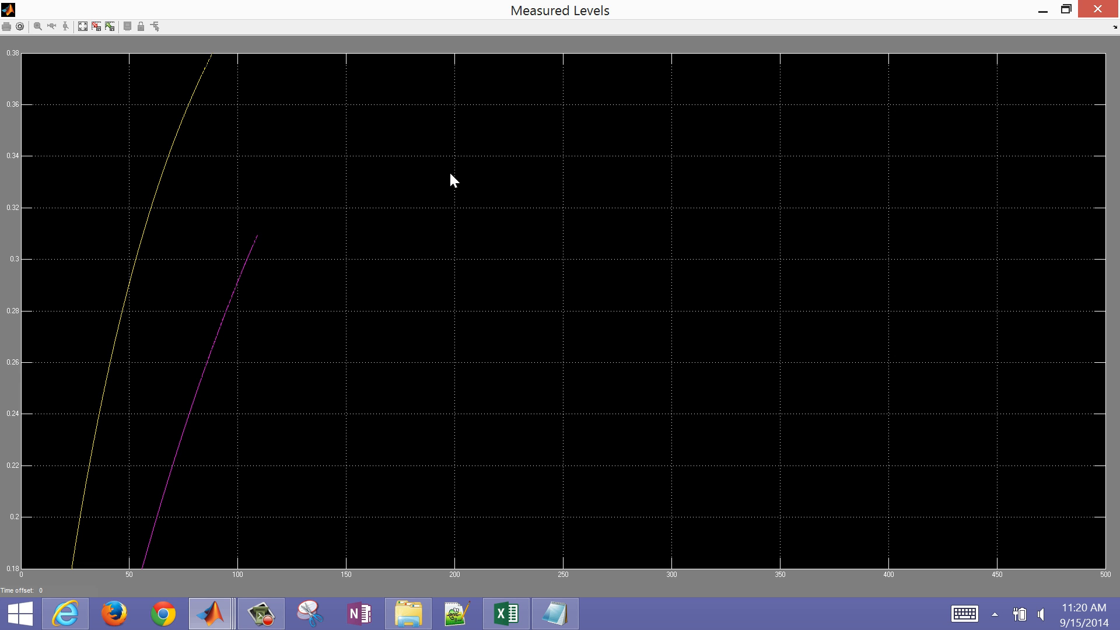
pyautogui.click(82, 27)
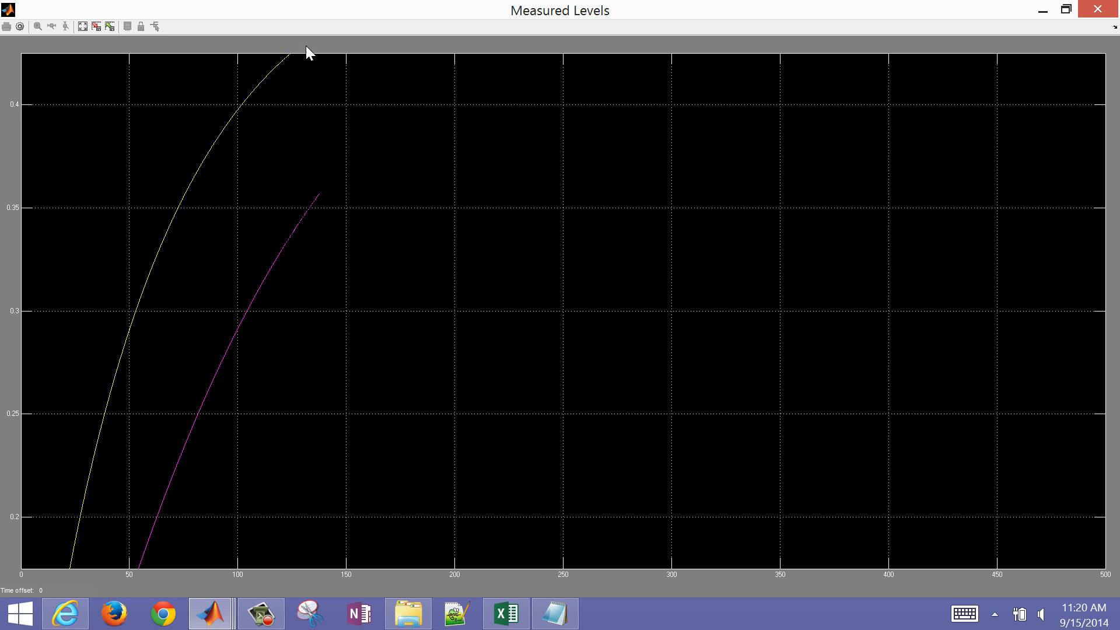
pyautogui.click(83, 27)
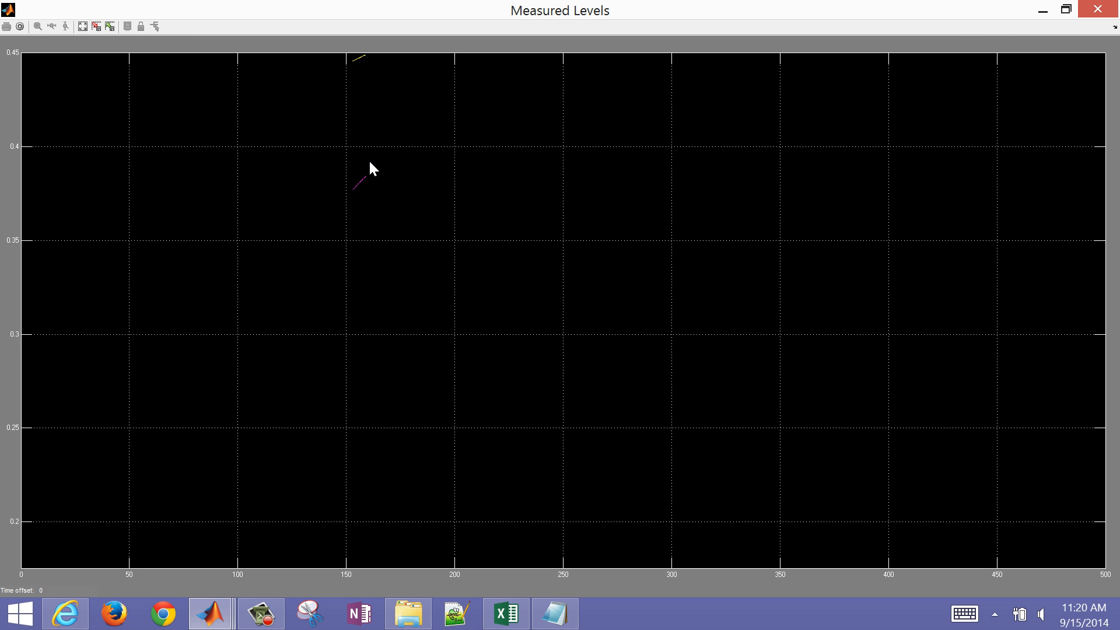
pyautogui.click(1042, 12)
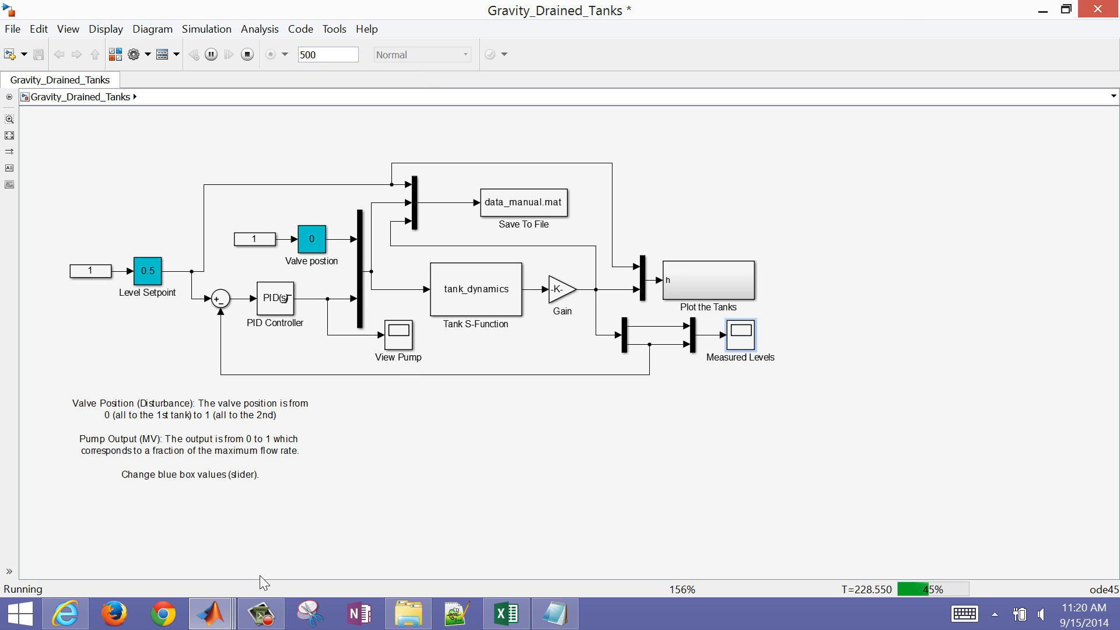
# - Check the tank animation in Figure 1 and change the Level Setpoint to 0.4 while the simulation runs
pyautogui.click(212, 614)
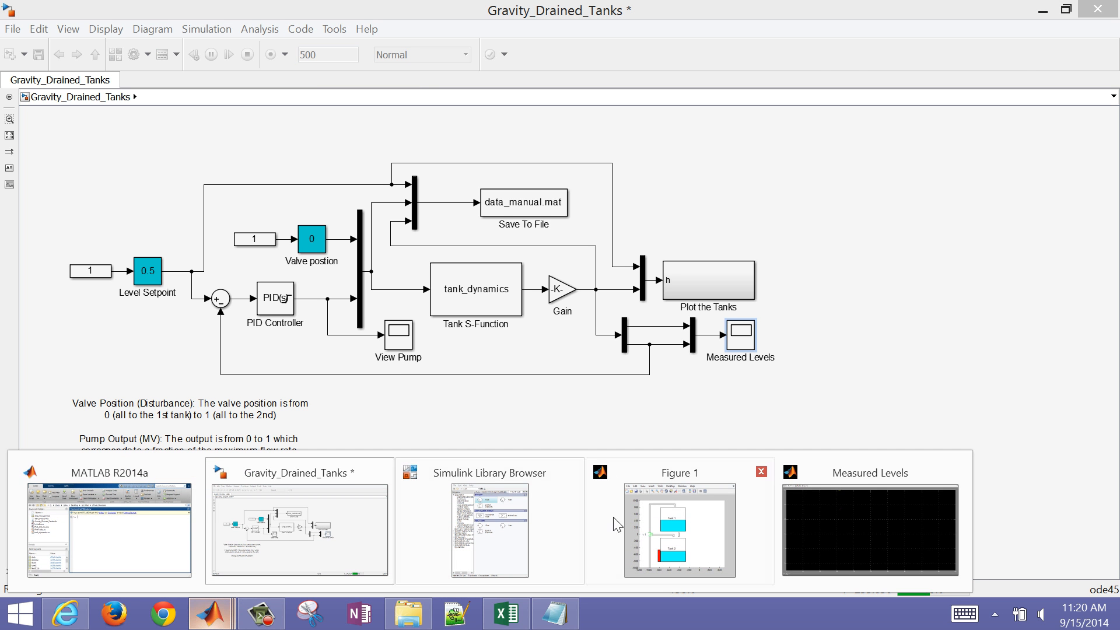
pyautogui.click(657, 540)
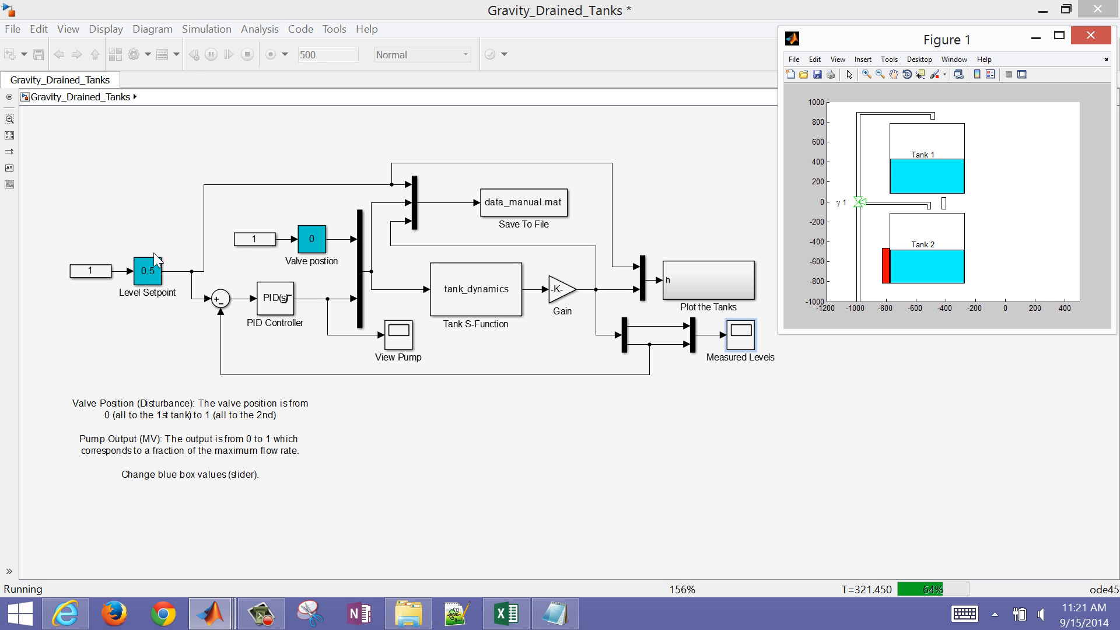
pyautogui.doubleClick(147, 276)
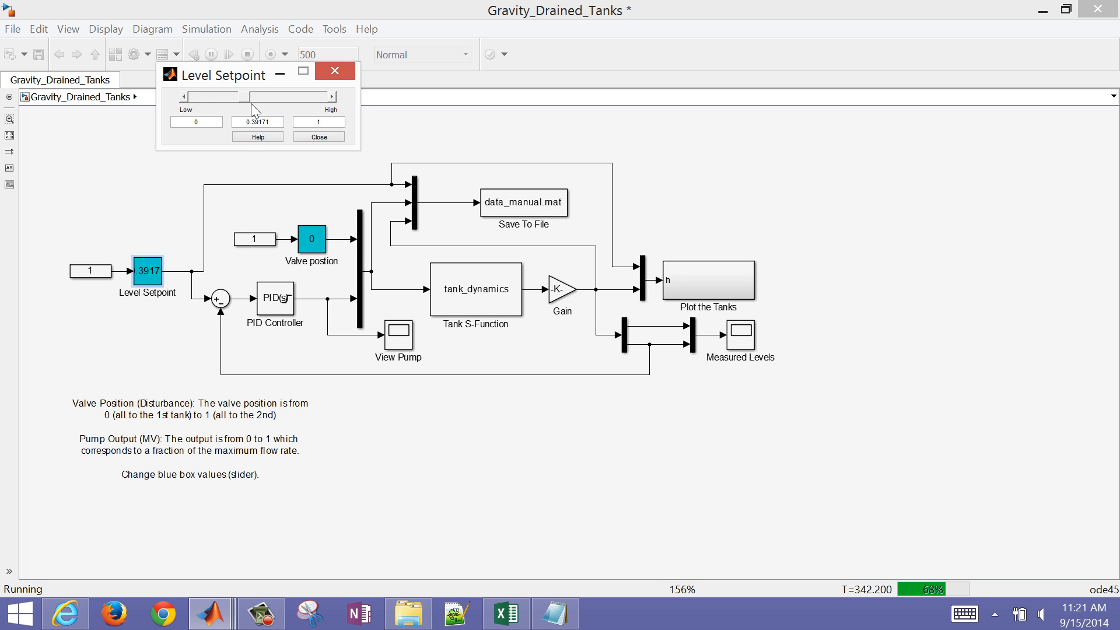
pyautogui.press('BackSpace')
pyautogui.press('BackSpace')
pyautogui.press('BackSpace')
pyautogui.press('BackSpace')
pyautogui.click(319, 137)
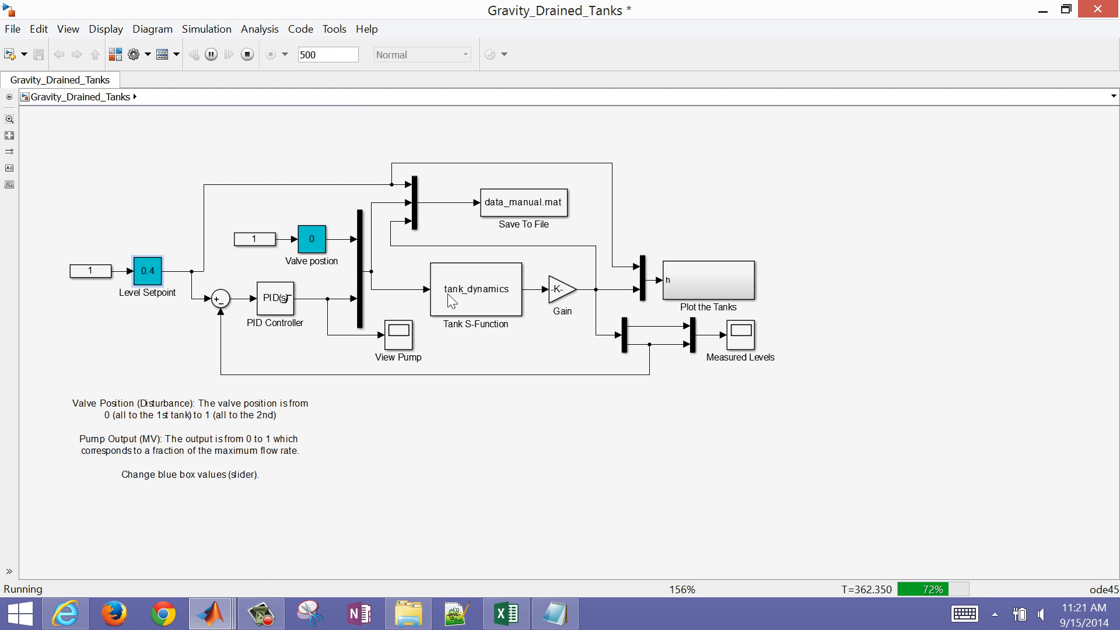
# - Watch the tank animation in Figure 1 until the run ends and maximize Figure 2 to examine the response plots
pyautogui.click(211, 612)
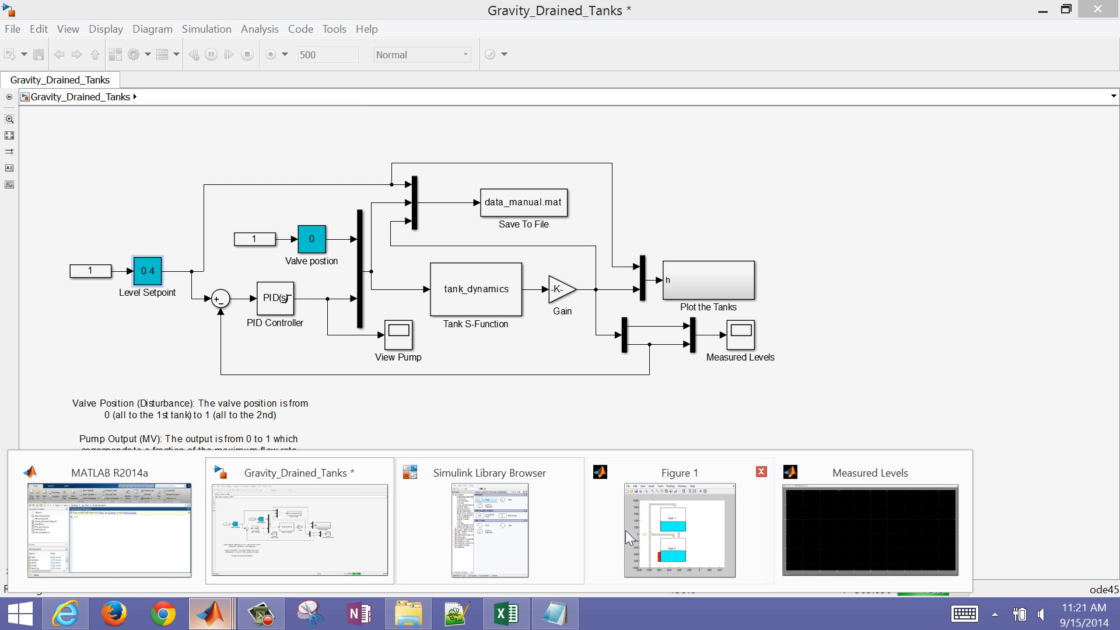
pyautogui.click(654, 525)
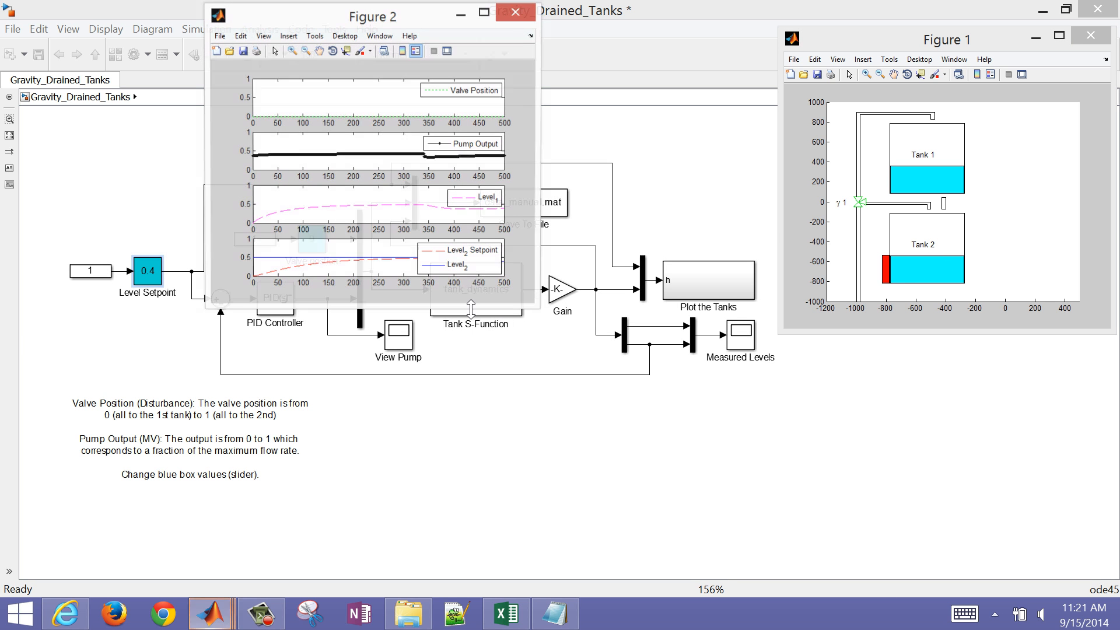
pyautogui.click(485, 18)
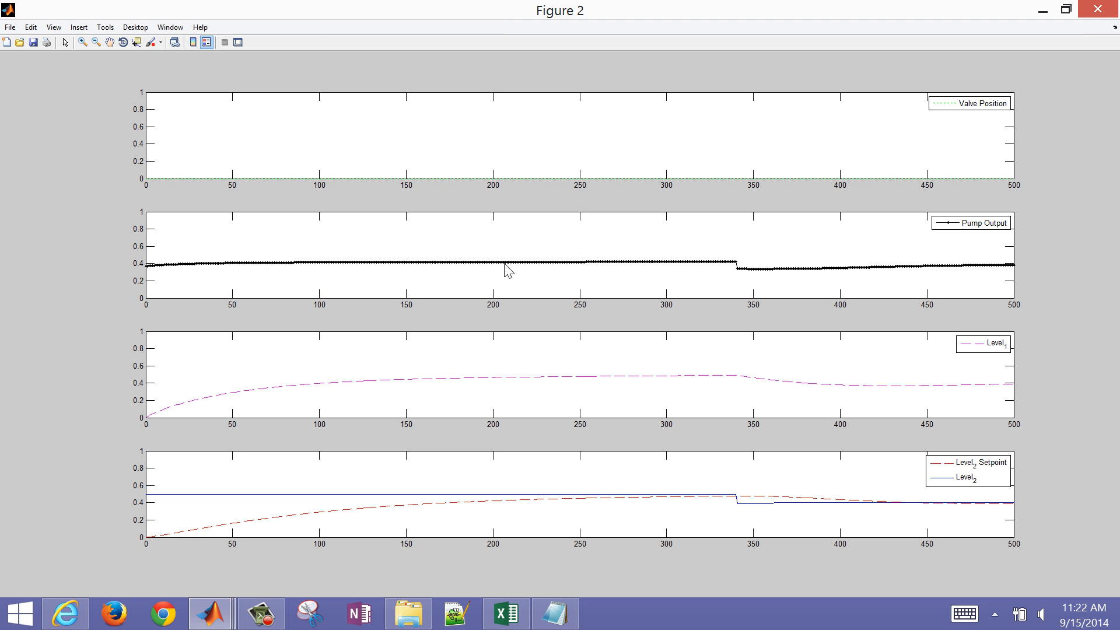